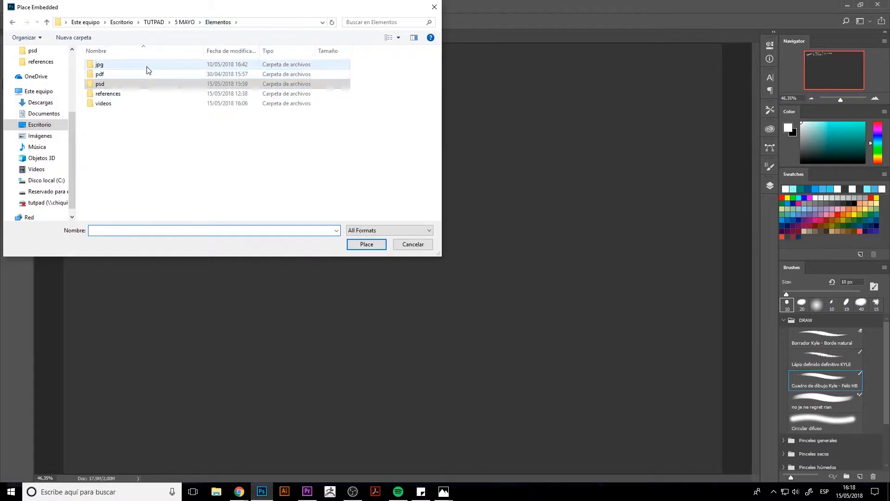
# Place the sukhbir-purewal desert rock silhouettes image from the references folder into the earth document.
pyautogui.doubleClick(146, 66)
pyautogui.click(218, 22)
pyautogui.doubleClick(158, 93)
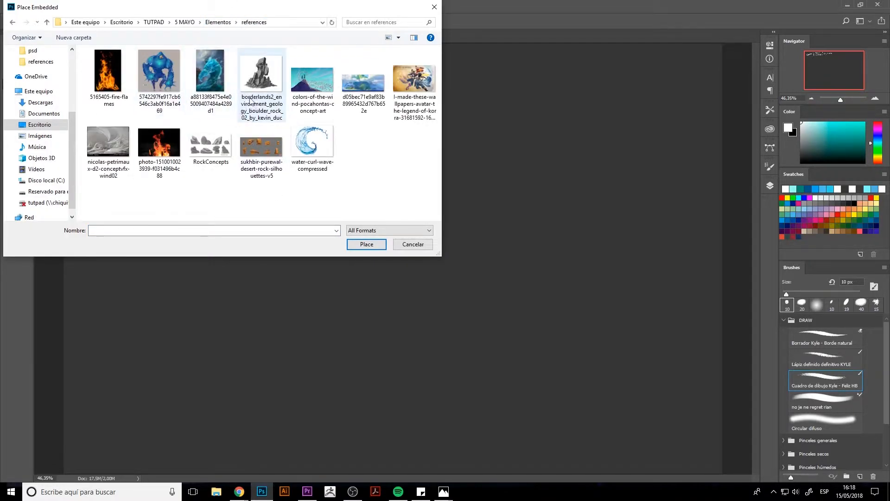
pyautogui.doubleClick(261, 147)
pyautogui.press('Return')
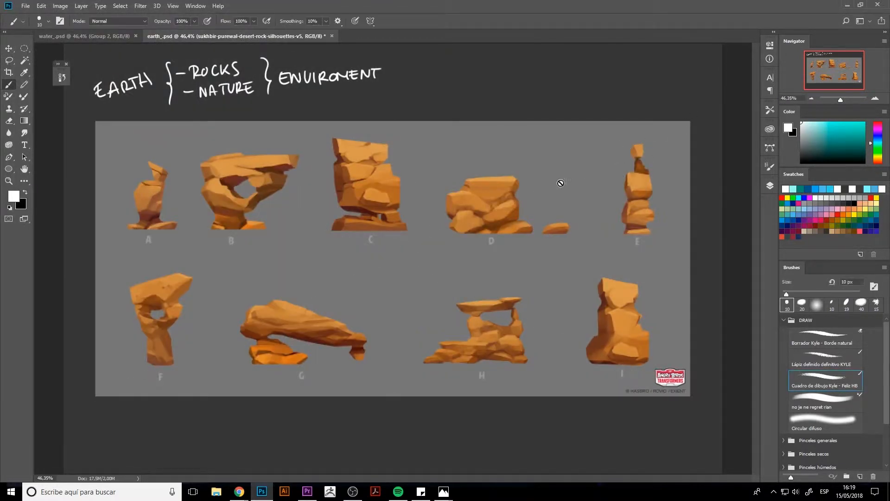
# Rasterize the placed reference, cut out rock C and delete the rest of the image.
pyautogui.press('m')
pyautogui.moveTo(314, 121); pyautogui.dragTo(422, 236)
pyautogui.click(770, 186)
pyautogui.rightClick(729, 237)
pyautogui.click(751, 209)
pyautogui.hotkey('ctrl', 'x')
pyautogui.press('Delete')
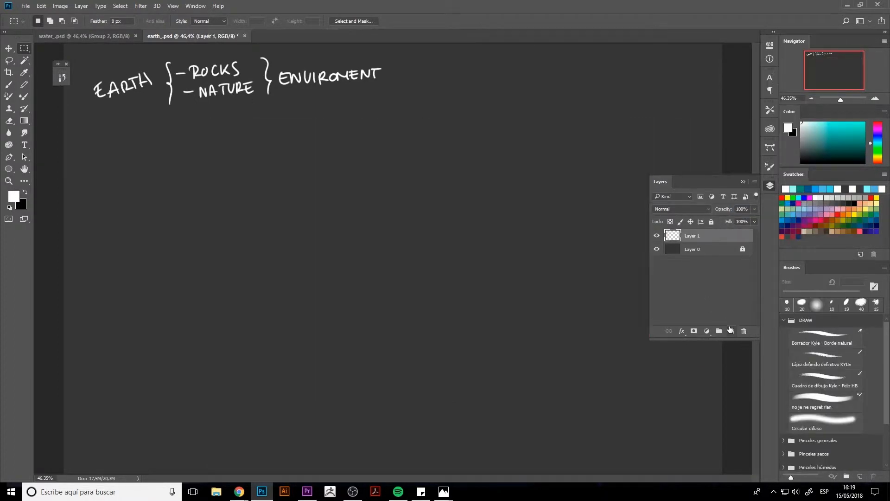
# Paste rock C onto a new layer and move it beneath the EARTH heading.
pyautogui.click(730, 330)
pyautogui.hotkey('ctrl', 'v')
pyautogui.moveTo(361, 236); pyautogui.dragTo(156, 178)
pyautogui.click(743, 181)
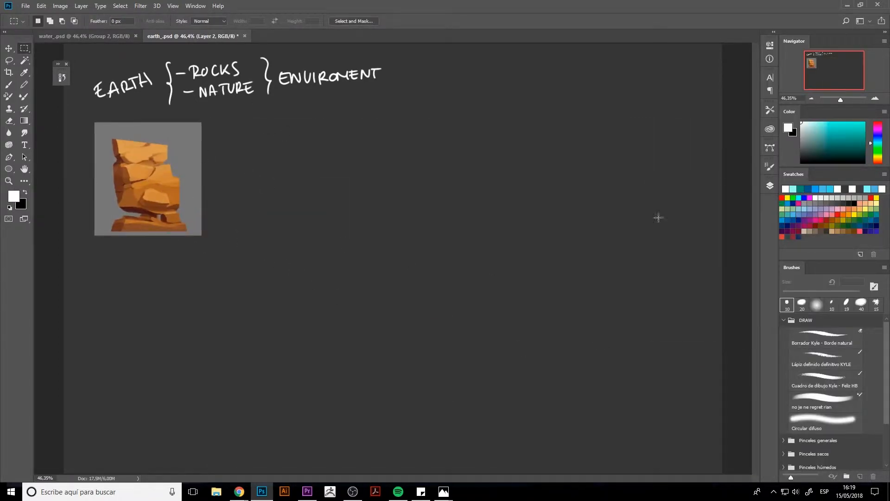
# Mark the reference rock's silhouette with short white strokes around its edges using the Lápiz definido definitivo KYLE brush.
pyautogui.click(825, 359)
pyautogui.moveTo(180, 140); pyautogui.dragTo(181, 168)
pyautogui.moveTo(105, 142); pyautogui.dragTo(105, 155)
pyautogui.moveTo(107, 166); pyautogui.dragTo(113, 203)
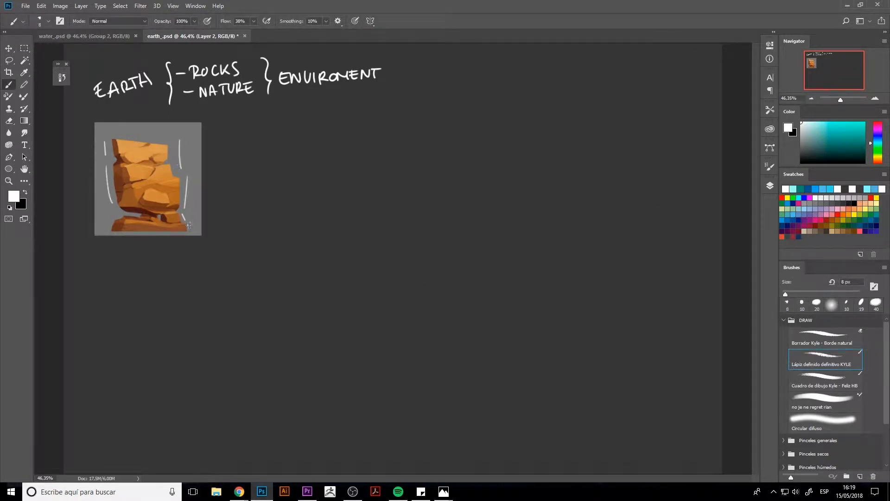
pyautogui.moveTo(226, 126); pyautogui.dragTo(217, 138)
pyautogui.moveTo(231, 128)
pyautogui.mouseDown()
pyautogui.moveTo(261, 139)
pyautogui.moveTo(206, 134)
pyautogui.moveTo(309, 128)
pyautogui.moveTo(221, 135)
pyautogui.mouseUp()
pyautogui.press('e')
pyautogui.press('b')
pyautogui.press('e')
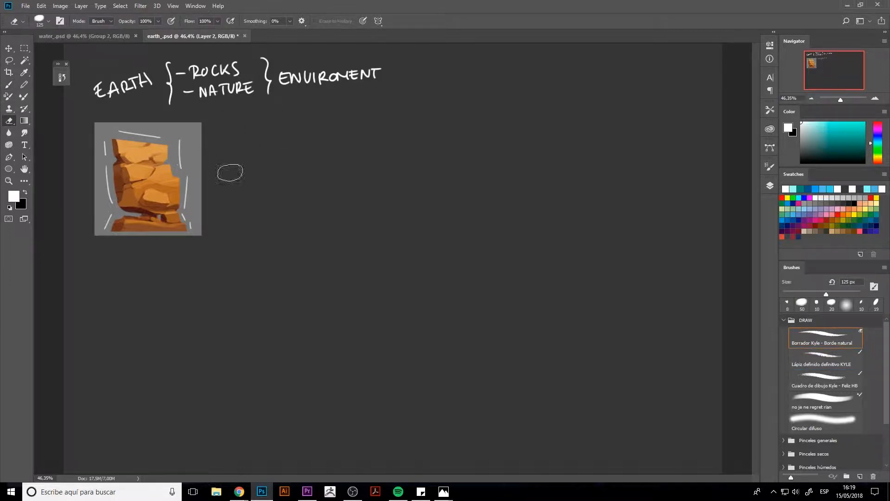
# Sketch a new angular rock outline beside the reference, with a flat top, a pointed right arm and an arch between two legs.
pyautogui.press('b')
pyautogui.moveTo(272, 116)
pyautogui.mouseDown()
pyautogui.moveTo(291, 180)
pyautogui.moveTo(359, 113)
pyautogui.moveTo(304, 188)
pyautogui.mouseUp()
pyautogui.moveTo(273, 117); pyautogui.dragTo(364, 112)
pyautogui.moveTo(363, 112); pyautogui.dragTo(366, 153)
pyautogui.moveTo(304, 189); pyautogui.dragTo(291, 232)
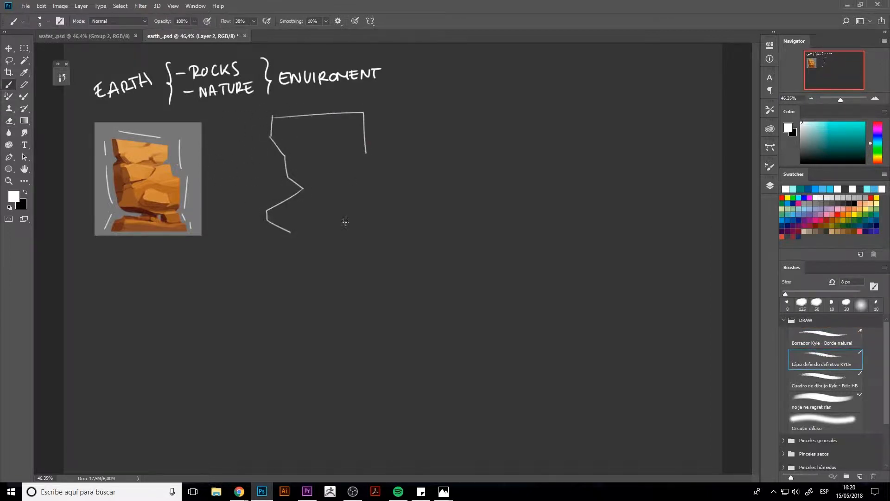
pyautogui.moveTo(348, 186); pyautogui.dragTo(328, 228)
pyautogui.moveTo(344, 193); pyautogui.dragTo(364, 226)
pyautogui.moveTo(366, 154)
pyautogui.mouseDown()
pyautogui.moveTo(438, 147)
pyautogui.moveTo(417, 221)
pyautogui.mouseUp()
pyautogui.moveTo(288, 231); pyautogui.dragTo(340, 229)
pyautogui.moveTo(438, 225); pyautogui.dragTo(363, 226)
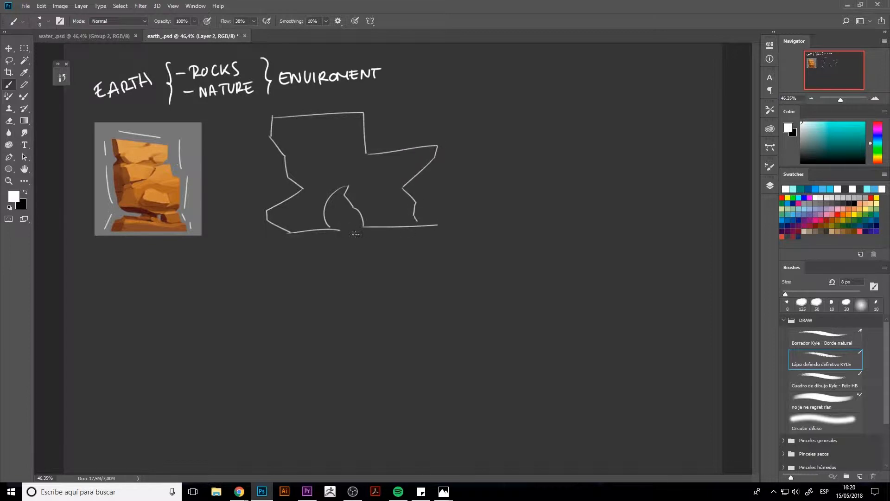
# Draw thin lines inside the rock outline that divide its body, arm and legs into planes.
pyautogui.moveTo(274, 136); pyautogui.dragTo(355, 128)
pyautogui.moveTo(290, 175); pyautogui.dragTo(366, 154)
pyautogui.moveTo(301, 148)
pyautogui.mouseDown()
pyautogui.moveTo(365, 153)
pyautogui.moveTo(356, 129)
pyautogui.mouseUp()
pyautogui.moveTo(356, 128); pyautogui.dragTo(363, 113)
pyautogui.moveTo(364, 166); pyautogui.dragTo(401, 184)
pyautogui.moveTo(362, 165); pyautogui.dragTo(434, 154)
pyautogui.moveTo(347, 194); pyautogui.dragTo(353, 207)
pyautogui.moveTo(348, 193); pyautogui.dragTo(400, 186)
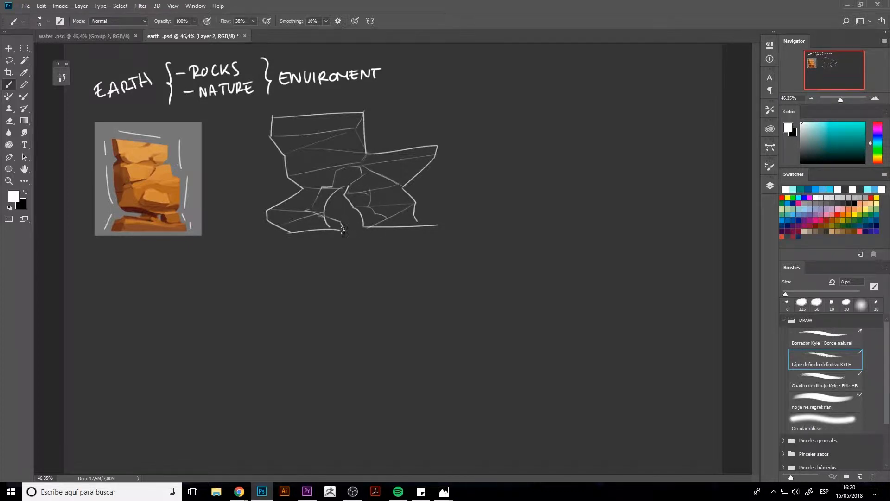
# Clean up the base line, adjust the rock sketch with Free Transform and place a duplicate to its right.
pyautogui.press('e')
pyautogui.moveTo(434, 225)
pyautogui.mouseDown()
pyautogui.moveTo(430, 248)
pyautogui.moveTo(255, 145)
pyautogui.moveTo(429, 223)
pyautogui.mouseUp()
pyautogui.press('l')
pyautogui.hotkey('ctrl', 't')
pyautogui.moveTo(486, 264); pyautogui.dragTo(484, 269)
pyautogui.moveTo(422, 242)
pyautogui.mouseDown()
pyautogui.moveTo(412, 251)
pyautogui.moveTo(604, 251)
pyautogui.mouseUp()
pyautogui.press('Return')
pyautogui.hotkey('ctrl', 'd')
# Choose a muted reddish brown as the foreground colour.
pyautogui.hotkey('ctrl', 'shift', 'alt', 'n')
pyautogui.moveTo(878, 143); pyautogui.dragTo(878, 161)
pyautogui.click(817, 138)
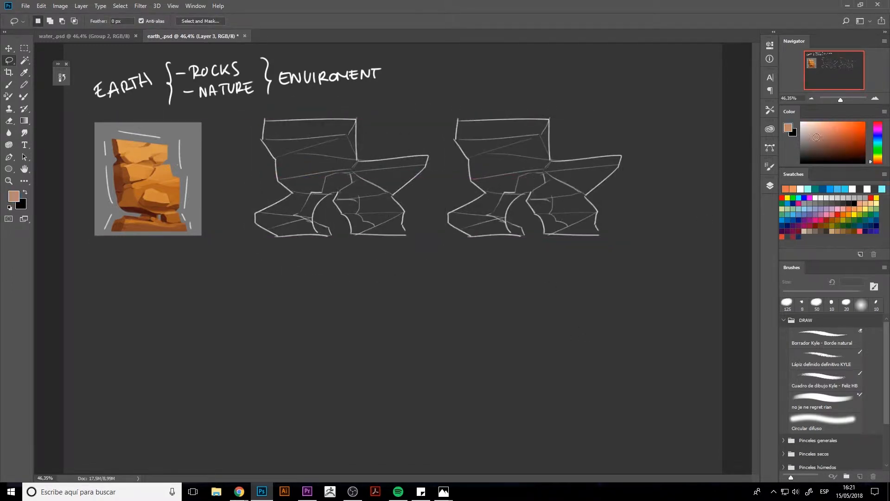
pyautogui.moveTo(816, 137); pyautogui.dragTo(829, 143)
# Darken the duplicated sketch's lines to black with Hue/Saturation.
pyautogui.click(770, 185)
pyautogui.hotkey('ctrl', 'u')
pyautogui.click(700, 177)
pyautogui.moveTo(590, 151); pyautogui.dragTo(618, 151)
pyautogui.moveTo(613, 174); pyautogui.dragTo(543, 171)
pyautogui.click(729, 85)
# Undo the brown test stroke and add a new layer beneath the black line sketch for the base colour.
pyautogui.press('b')
pyautogui.moveTo(461, 123)
pyautogui.mouseDown()
pyautogui.moveTo(496, 137)
pyautogui.moveTo(461, 136)
pyautogui.moveTo(466, 145)
pyautogui.moveTo(514, 147)
pyautogui.moveTo(468, 133)
pyautogui.mouseUp()
pyautogui.hotkey('ctrl', 'z')
pyautogui.click(705, 249)
pyautogui.click(732, 330)
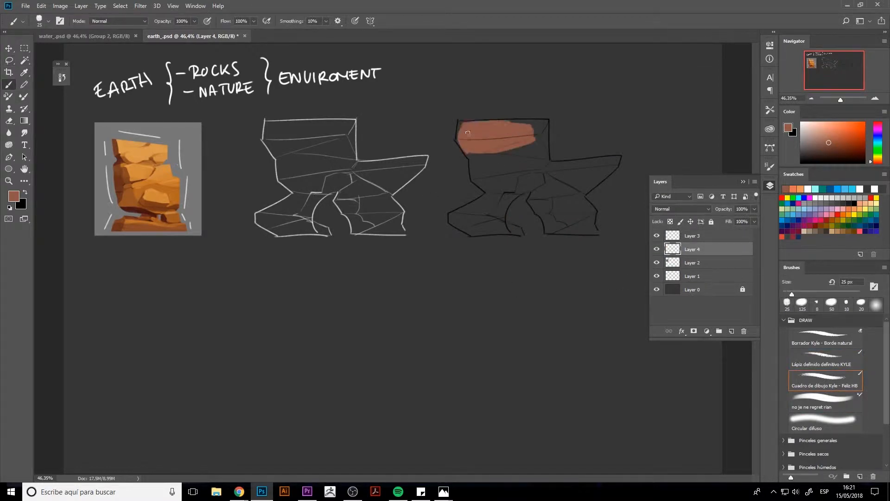
# Trace the black rock sketch's full outline, including the arch, with a closed Pen path and fill it with the reddish brown.
pyautogui.press('p')
pyautogui.click(459, 119)
pyautogui.click(457, 144)
pyautogui.click(468, 159)
pyautogui.click(471, 180)
pyautogui.click(487, 193)
pyautogui.click(449, 213)
pyautogui.click(448, 223)
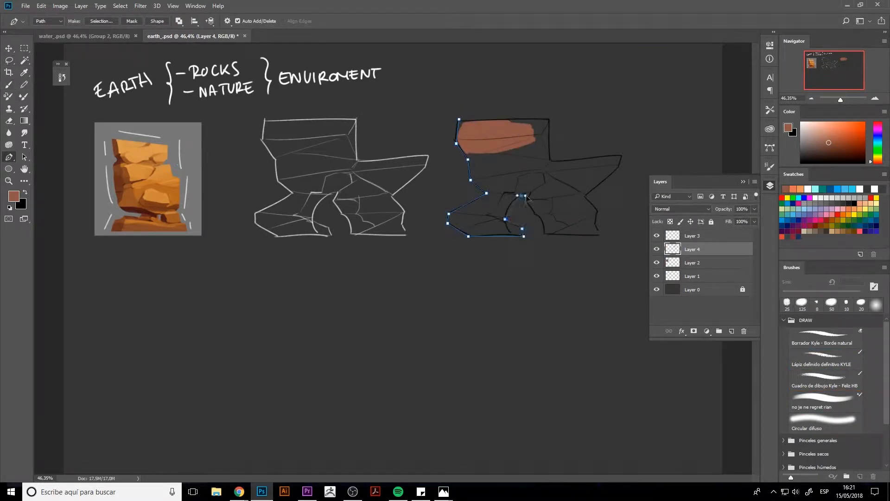
pyautogui.moveTo(527, 199); pyautogui.dragTo(525, 196)
pyautogui.click(532, 192)
pyautogui.click(527, 200)
pyautogui.click(533, 212)
pyautogui.click(542, 236)
pyautogui.click(602, 236)
pyautogui.click(597, 224)
pyautogui.click(597, 216)
pyautogui.click(598, 211)
pyautogui.click(587, 195)
pyautogui.click(617, 169)
pyautogui.click(623, 155)
pyautogui.click(550, 155)
pyautogui.click(550, 119)
pyautogui.click(459, 119)
# Delete the work path around the filled rock.
pyautogui.click(769, 148)
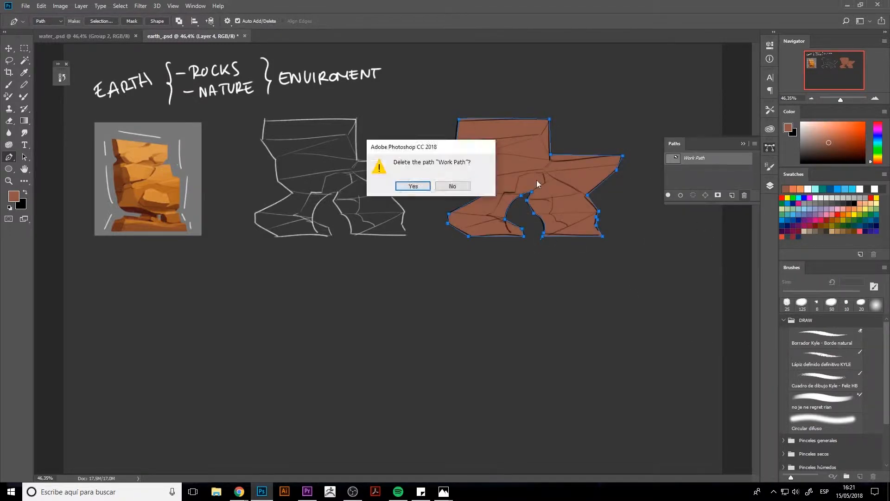
pyautogui.click(413, 186)
pyautogui.click(770, 148)
pyautogui.click(770, 185)
# Sample the rock's brown and add a new layer above it in Overlay mode.
pyautogui.press('b')
pyautogui.keyDown('alt'); pyautogui.click(521, 161); pyautogui.keyUp('alt')
pyautogui.hotkey('ctrl', 'alt', 'shift', 'n')
pyautogui.click(680, 209)
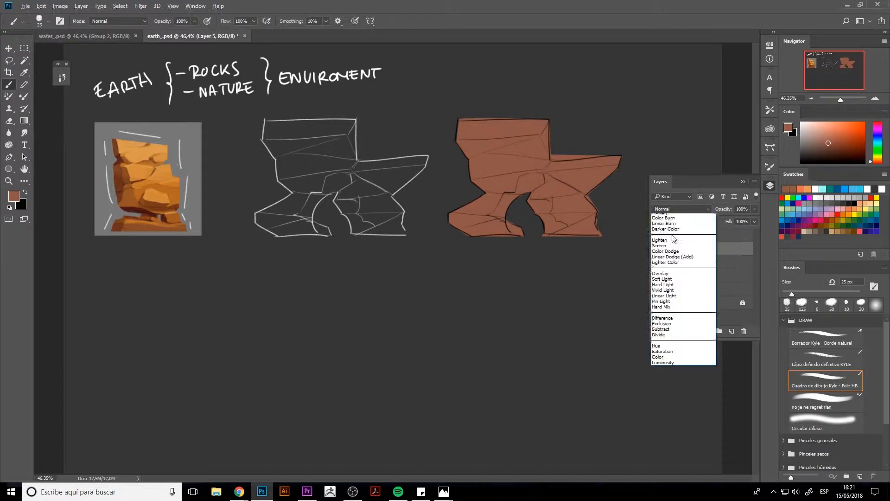
pyautogui.click(660, 273)
# Choose a light orange, enlarge the brush to 70 px and load the brown rock's silhouette as a selection.
pyautogui.click(878, 159)
pyautogui.click(842, 131)
pyautogui.press(']')
pyautogui.press(']')
pyautogui.press(']')
pyautogui.press(']')
pyautogui.press(']')
pyautogui.press(']')
pyautogui.press(']')
pyautogui.keyDown('ctrl'); pyautogui.click(676, 249); pyautogui.keyUp('ctrl')
pyautogui.click(430, 186)
pyautogui.keyDown('ctrl'); pyautogui.click(671, 260); pyautogui.keyUp('ctrl')
# Undo the trial strokes and paint the rock's top plane light orange with the no je ne regret rian brush.
pyautogui.moveTo(462, 130); pyautogui.dragTo(582, 127)
pyautogui.hotkey('ctrl', 'z')
pyautogui.click(841, 124)
pyautogui.hotkey('ctrl', 'z')
pyautogui.hotkey('ctrl', 'z')
pyautogui.click(825, 402)
pyautogui.hotkey('ctrl', 'z')
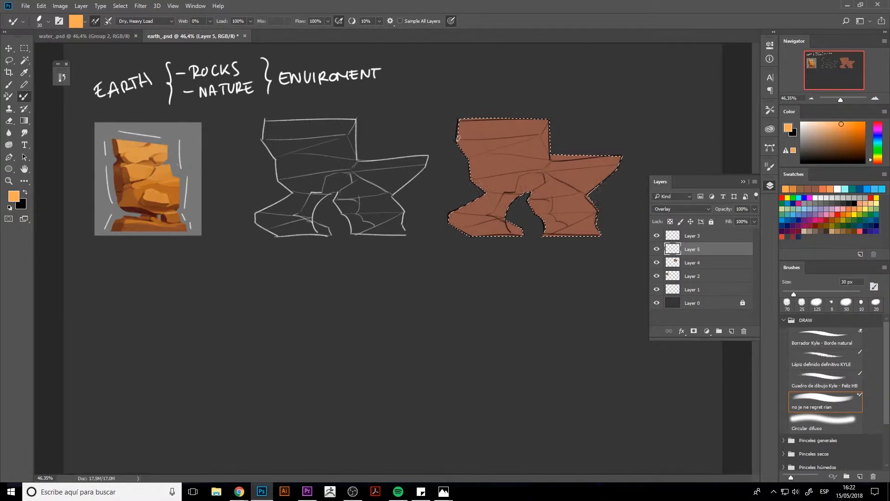
pyautogui.moveTo(458, 138); pyautogui.dragTo(550, 130)
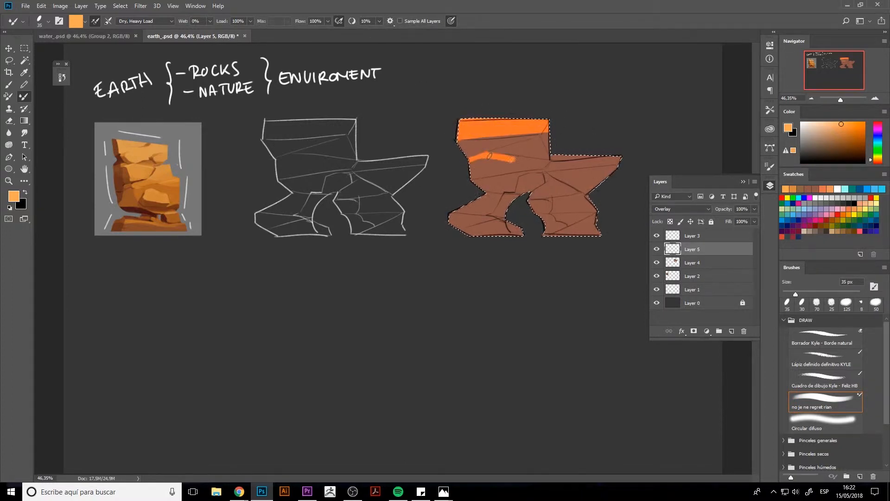
# Merge the Overlay highlights with the brown base layer and sample the brown for the shaded planes.
pyautogui.keyDown('alt'); pyautogui.click(497, 146); pyautogui.keyUp('alt')
pyautogui.keyDown('shift'); pyautogui.click(696, 266); pyautogui.keyUp('shift')
pyautogui.hotkey('ctrl', 'e')
pyautogui.keyDown('alt'); pyautogui.click(481, 144); pyautogui.keyUp('alt')
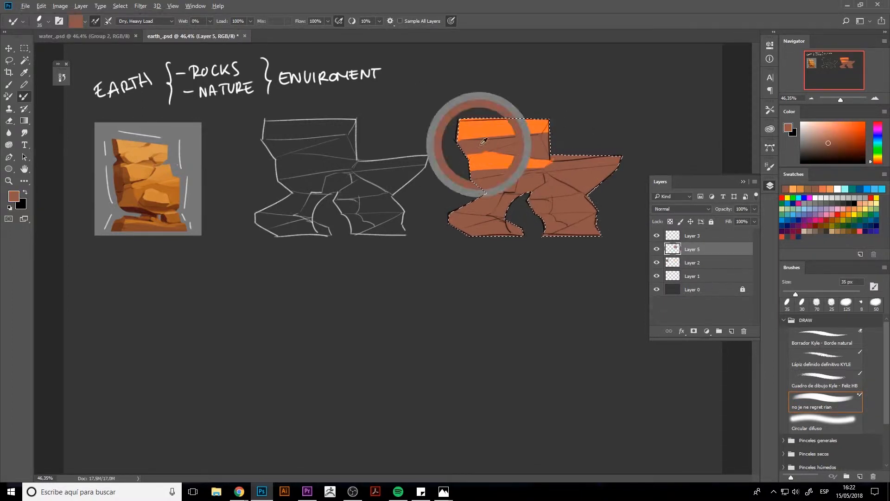
# Paint the upper planes of the right leg and right arm with the sampled orange at a 20 px brush size.
pyautogui.keyDown('alt'); pyautogui.click(538, 162); pyautogui.keyUp('alt')
pyautogui.press('[')
pyautogui.press('[')
pyautogui.press('[')
pyautogui.moveTo(551, 184); pyautogui.dragTo(567, 191)
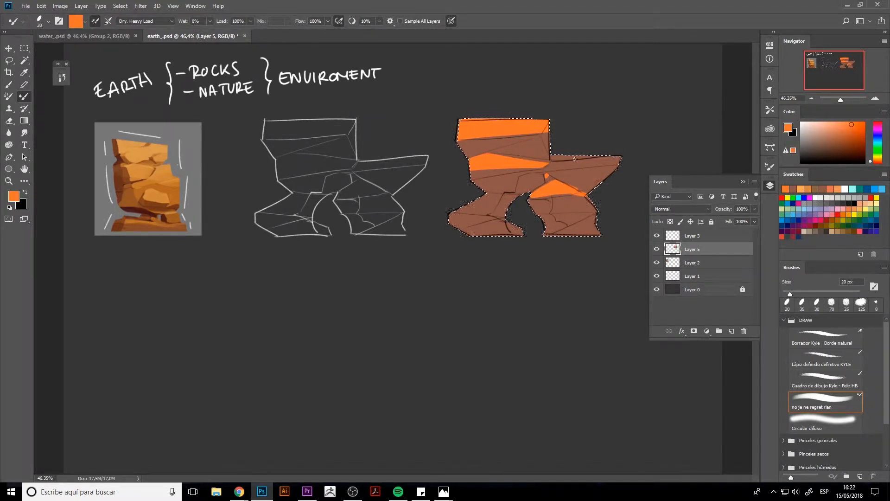
pyautogui.moveTo(554, 165); pyautogui.dragTo(575, 158)
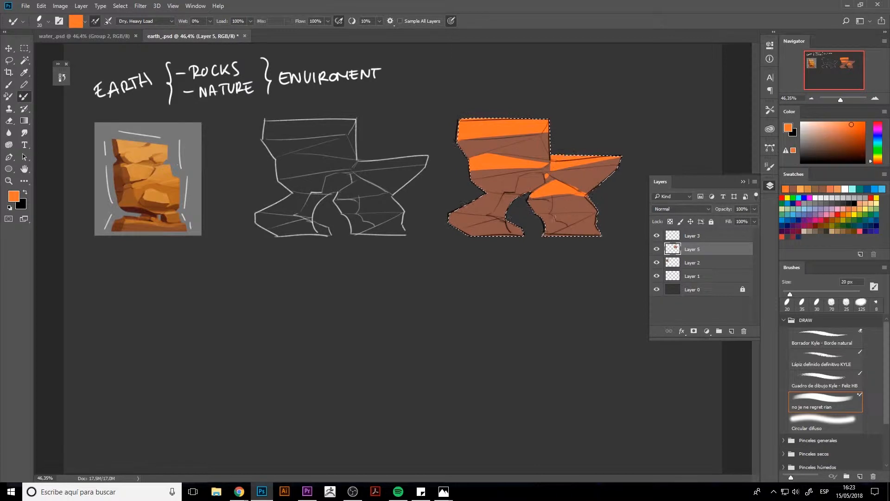
# Add orange highlights to the lower planes of the right leg and the planes of the left leg.
pyautogui.moveTo(555, 209)
pyautogui.mouseDown()
pyautogui.moveTo(588, 198)
pyautogui.moveTo(595, 217)
pyautogui.moveTo(543, 236)
pyautogui.mouseUp()
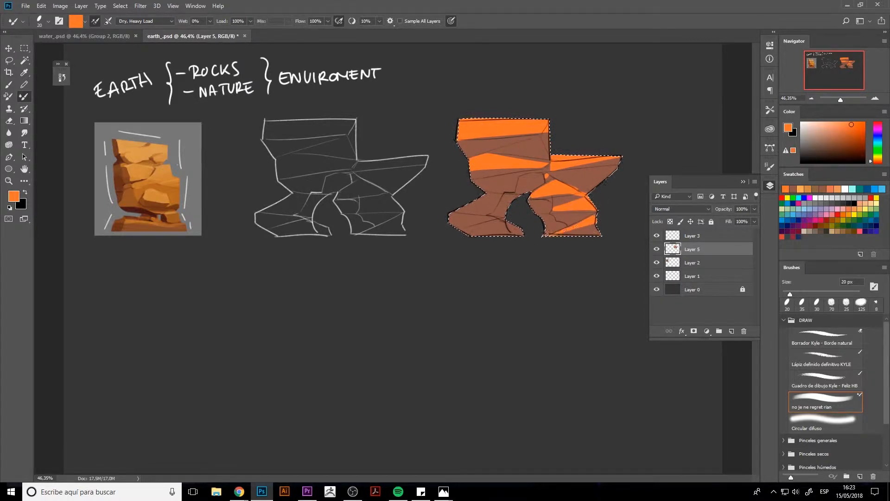
pyautogui.moveTo(534, 192); pyautogui.dragTo(544, 221)
pyautogui.moveTo(500, 188)
pyautogui.mouseDown()
pyautogui.moveTo(469, 198)
pyautogui.moveTo(495, 204)
pyautogui.moveTo(468, 209)
pyautogui.mouseUp()
pyautogui.moveTo(599, 219); pyautogui.dragTo(547, 234)
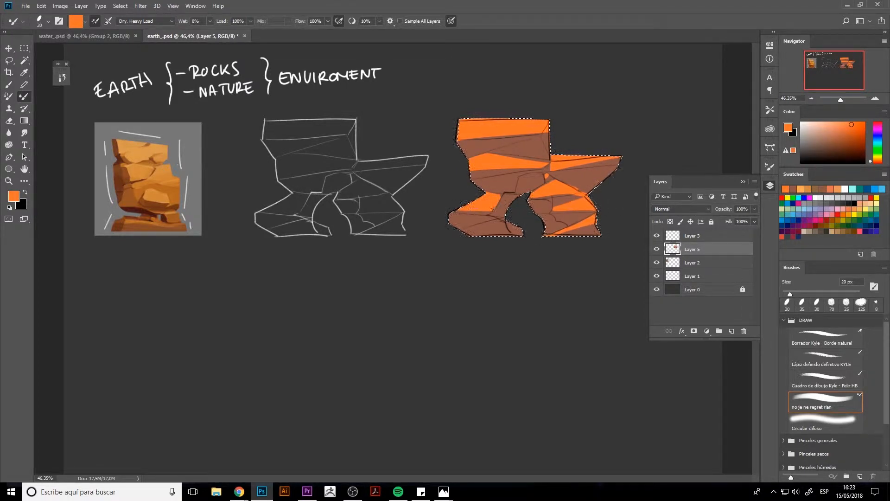
pyautogui.moveTo(534, 192); pyautogui.dragTo(539, 218)
pyautogui.moveTo(462, 232); pyautogui.dragTo(505, 221)
pyautogui.moveTo(598, 204)
pyautogui.mouseDown()
pyautogui.moveTo(547, 234)
pyautogui.moveTo(471, 232)
pyautogui.mouseUp()
pyautogui.moveTo(598, 222); pyautogui.dragTo(544, 235)
# Refine the shaded planes and highlight edges on both legs with the sampled brown.
pyautogui.keyDown('alt'); pyautogui.click(594, 200); pyautogui.keyUp('alt')
pyautogui.moveTo(595, 200); pyautogui.dragTo(596, 232)
pyautogui.moveTo(545, 192)
pyautogui.mouseDown()
pyautogui.moveTo(503, 211)
pyautogui.moveTo(498, 198)
pyautogui.moveTo(501, 232)
pyautogui.mouseUp()
pyautogui.moveTo(598, 218); pyautogui.dragTo(543, 236)
pyautogui.moveTo(522, 204); pyautogui.dragTo(506, 231)
pyautogui.moveTo(485, 181); pyautogui.dragTo(469, 202)
pyautogui.moveTo(599, 185); pyautogui.dragTo(571, 232)
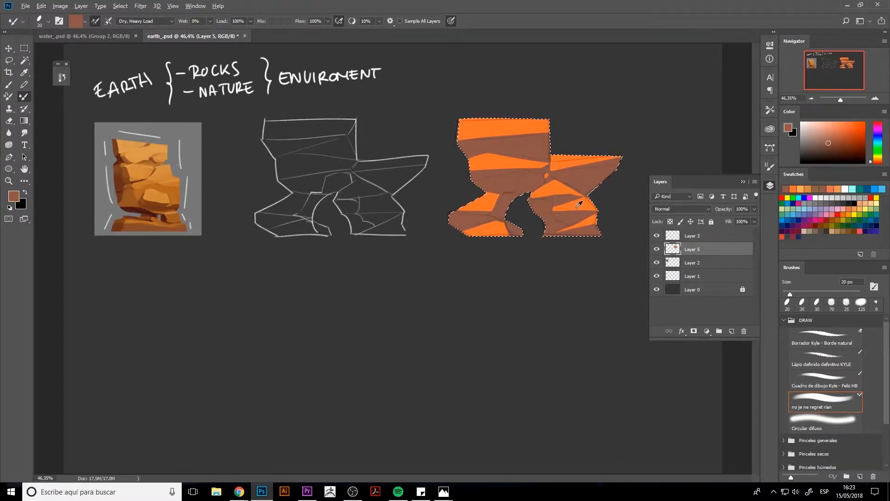
pyautogui.click(852, 124)
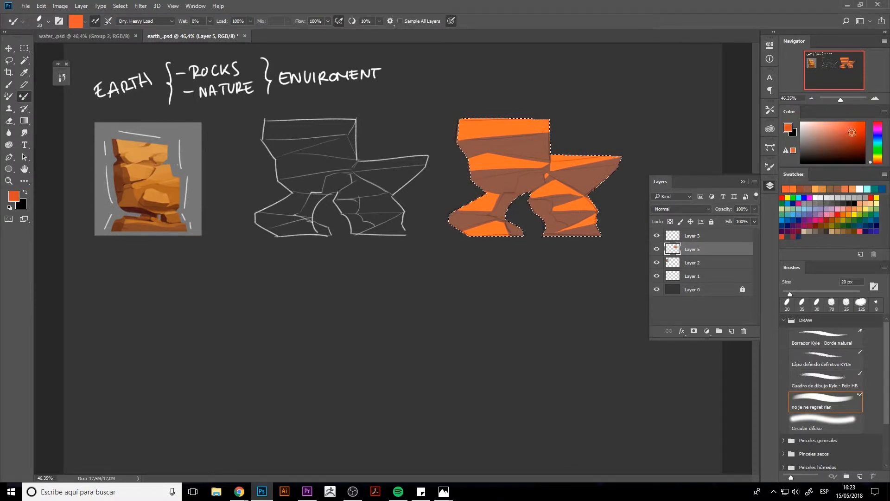
pyautogui.keyDown('alt'); pyautogui.click(506, 204); pyautogui.keyUp('alt')
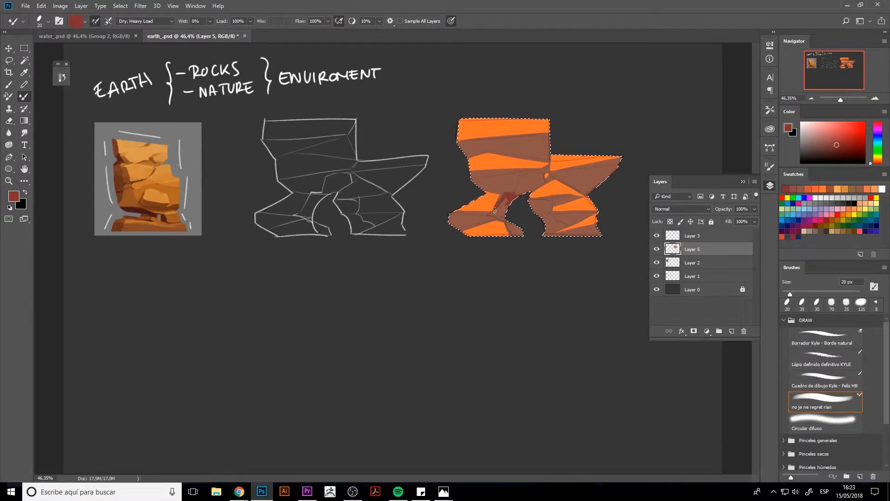
pyautogui.moveTo(494, 211); pyautogui.dragTo(503, 217)
# Hide the line sketch and shift the painted rock to a yellower orange with Hue/Saturation.
pyautogui.click(657, 235)
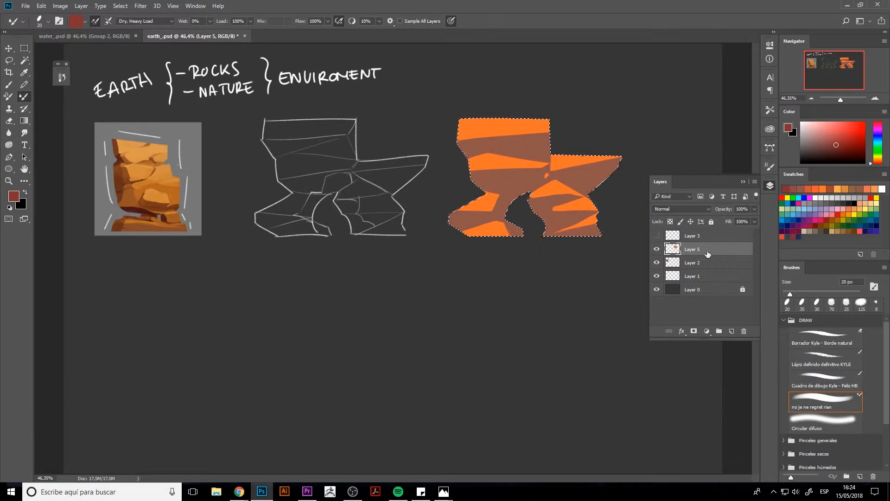
pyautogui.hotkey('ctrl', 'u')
pyautogui.press('Return')
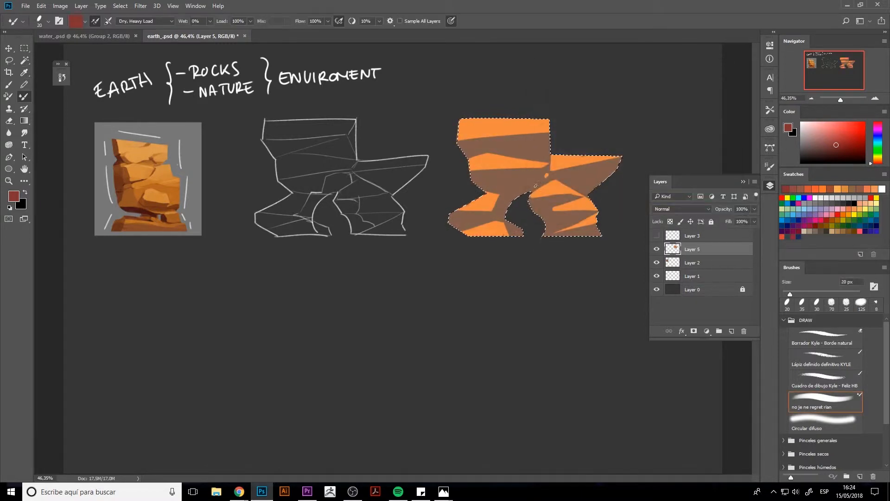
# Show the line sketch again and paint dark reddish-brown shadows around the arch and the legs' inner planes.
pyautogui.keyDown('alt'); pyautogui.click(536, 185); pyautogui.keyUp('alt')
pyautogui.click(657, 235)
pyautogui.moveTo(512, 200)
pyautogui.mouseDown()
pyautogui.moveTo(536, 178)
pyautogui.moveTo(514, 234)
pyautogui.moveTo(550, 209)
pyautogui.moveTo(537, 216)
pyautogui.moveTo(567, 232)
pyautogui.moveTo(577, 219)
pyautogui.mouseUp()
pyautogui.keyDown('alt'); pyautogui.click(519, 190); pyautogui.keyUp('alt')
pyautogui.press(']')
pyautogui.keyDown('alt'); pyautogui.click(589, 204); pyautogui.keyUp('alt')
# Lower the line sketch layer's opacity to 16% and reselect the painted rock layer.
pyautogui.click(714, 236)
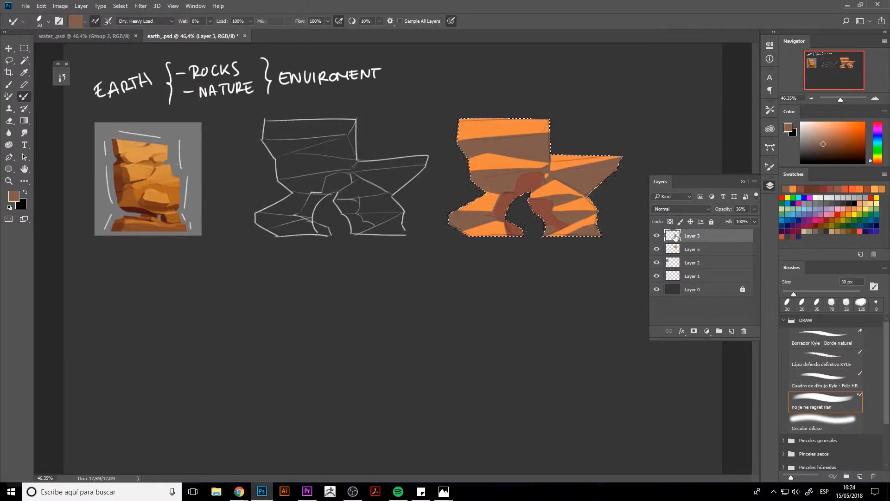
pyautogui.click(816, 351)
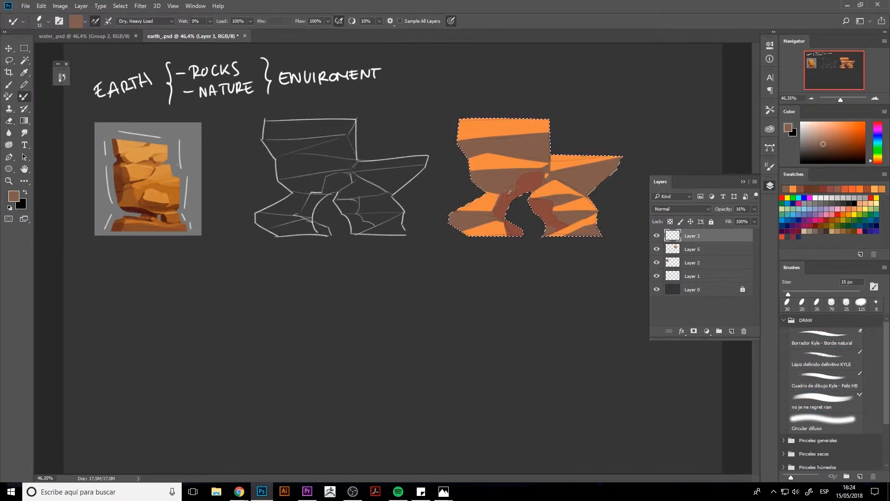
pyautogui.hotkey('alt', '[')
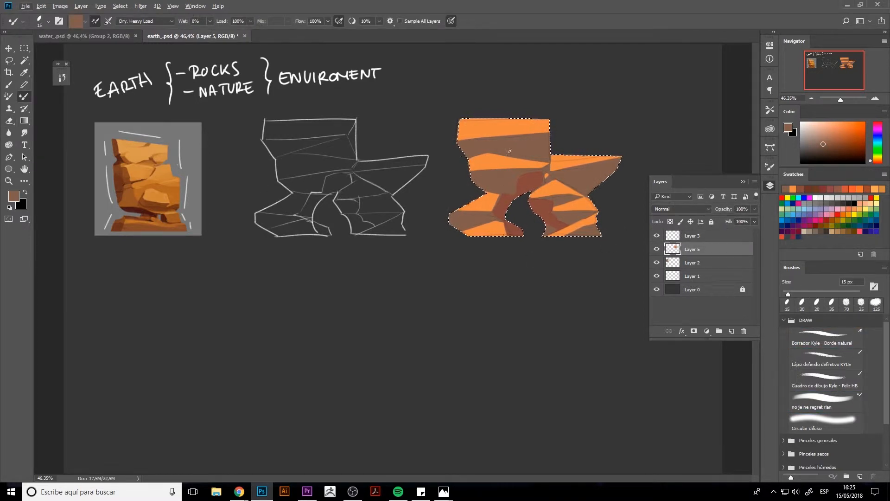
# Paint darker orange planes on the rock's top slab, middle ledge and right arm with the sampled colour.
pyautogui.keyDown('alt'); pyautogui.click(508, 163); pyautogui.keyUp('alt')
pyautogui.press(']')
pyautogui.moveTo(471, 135); pyautogui.dragTo(487, 127)
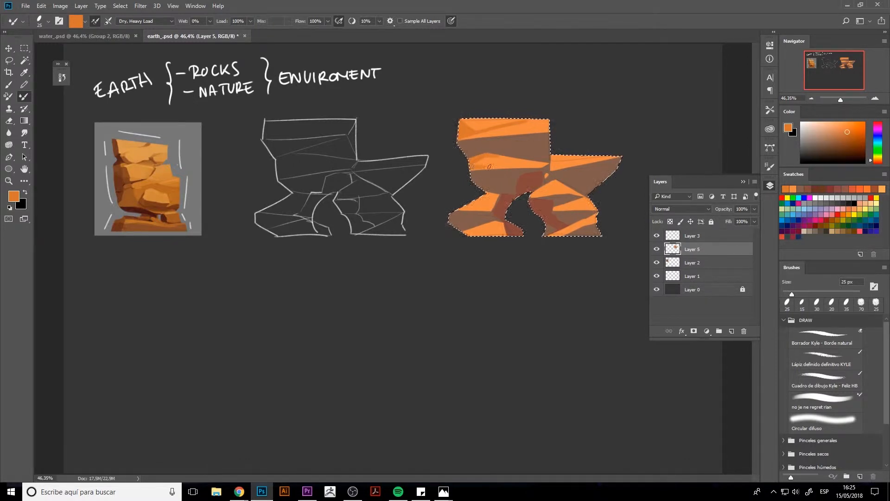
pyautogui.moveTo(563, 163); pyautogui.dragTo(603, 160)
pyautogui.press('[')
pyautogui.press('[')
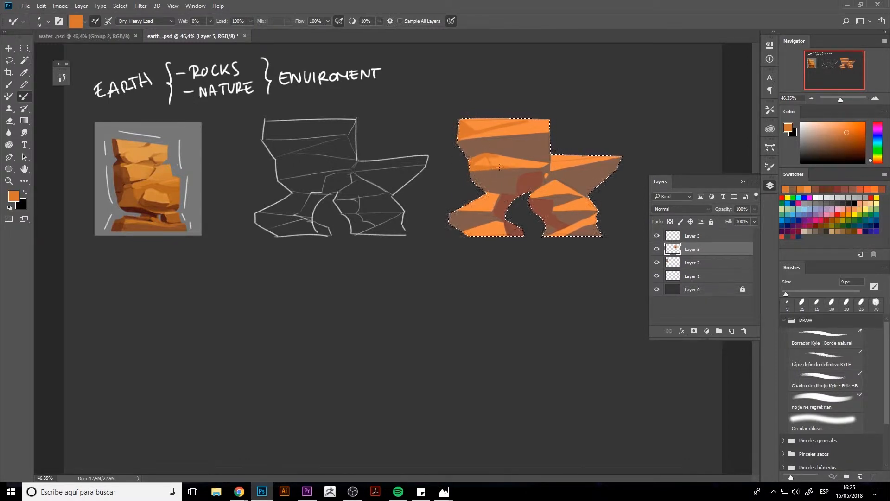
pyautogui.moveTo(503, 125); pyautogui.dragTo(529, 133)
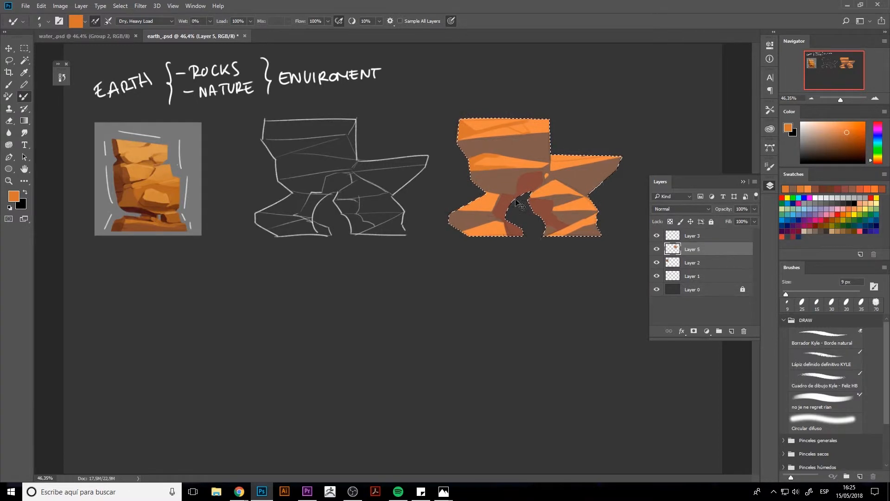
pyautogui.press(']')
pyautogui.press(']')
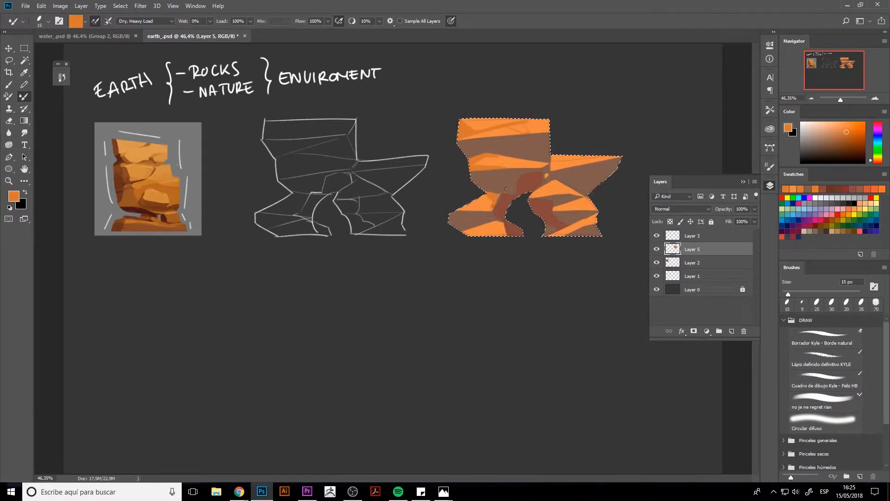
# Clear the rock selection and hide the line sketch layer.
pyautogui.hotkey('ctrl', 'd')
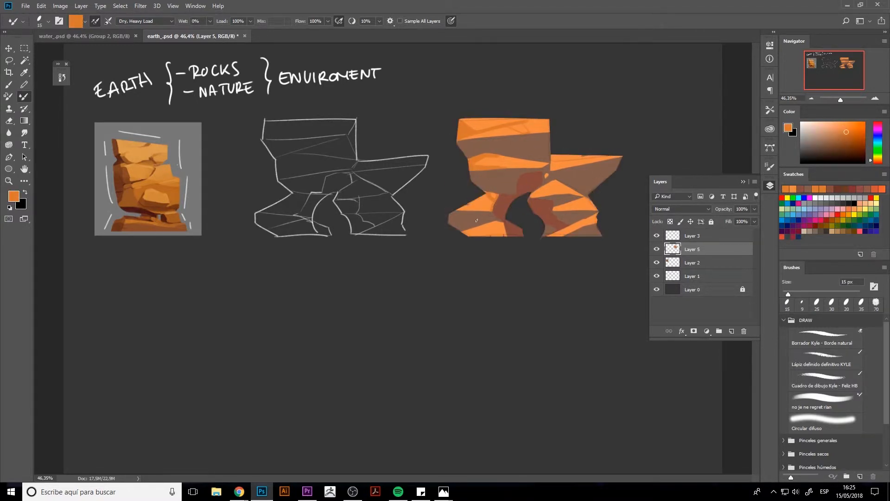
pyautogui.click(656, 236)
pyautogui.press('e')
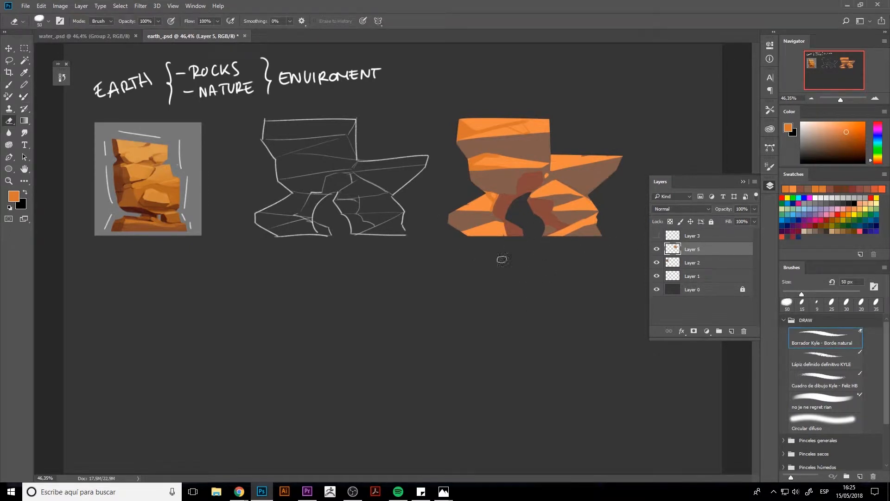
# Deepen the shadows around the arch and on the legs' inner planes with a dark reddish brown.
pyautogui.press('b')
pyautogui.keyDown('alt'); pyautogui.click(510, 195); pyautogui.keyUp('alt')
pyautogui.moveTo(502, 196); pyautogui.dragTo(513, 197)
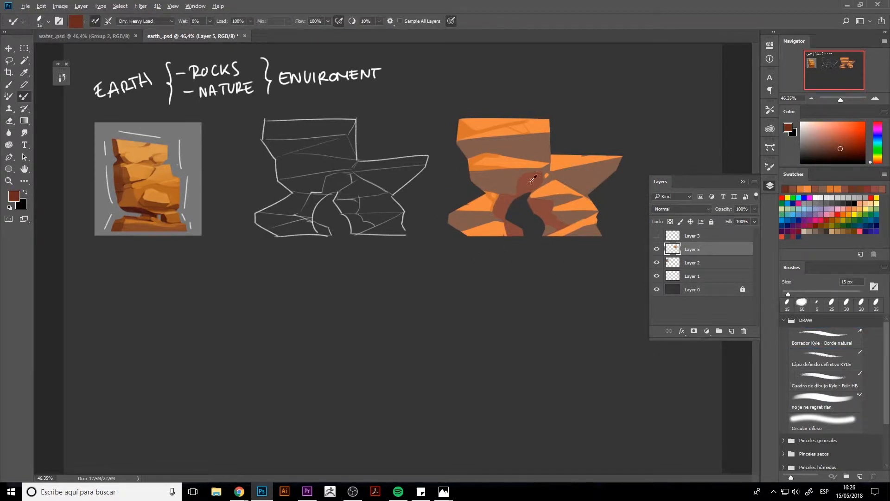
pyautogui.keyDown('alt'); pyautogui.click(510, 196); pyautogui.keyUp('alt')
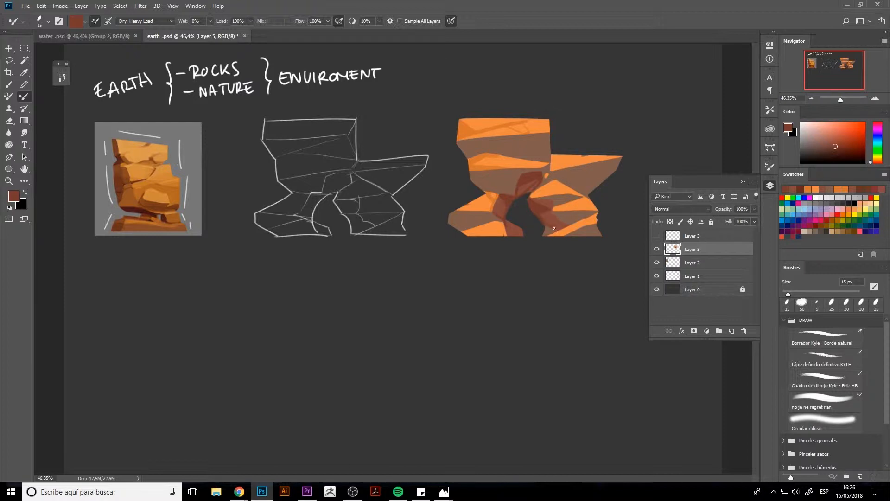
# Paint lighter brown planes on the right arm's underside and the upper block's shaded face.
pyautogui.keyDown('alt'); pyautogui.click(614, 162); pyautogui.keyUp('alt')
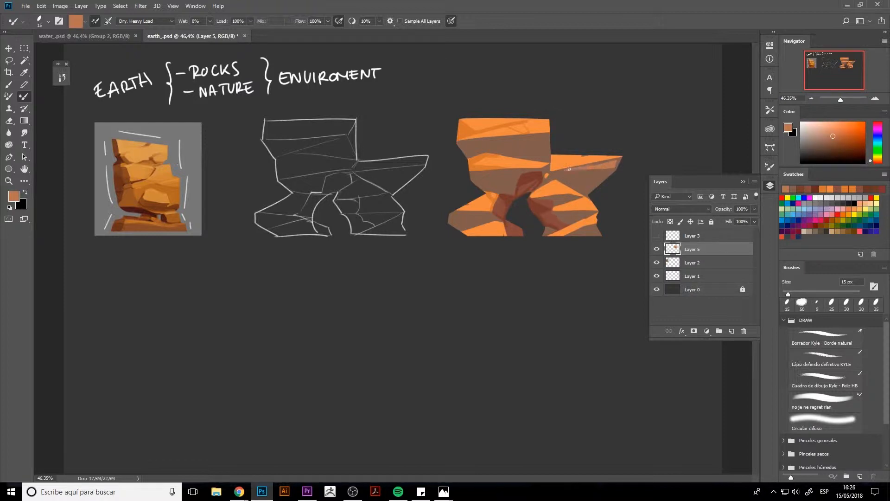
pyautogui.moveTo(532, 136)
pyautogui.mouseDown()
pyautogui.moveTo(512, 153)
pyautogui.moveTo(533, 156)
pyautogui.mouseUp()
pyautogui.press(']')
# Add a new layer limited to the rock's outline and fill it with an orange-to-black gradient in Screen mode.
pyautogui.hotkey('ctrl', 'alt', 'shift', 'n')
pyautogui.keyDown('ctrl'); pyautogui.click(672, 262); pyautogui.keyUp('ctrl')
pyautogui.press('g')
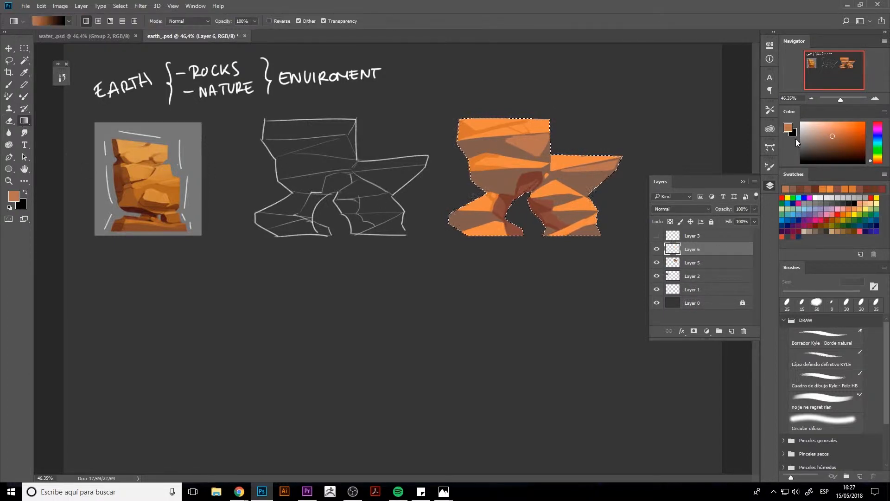
pyautogui.click(681, 208)
pyautogui.click(668, 266)
pyautogui.moveTo(542, 122); pyautogui.dragTo(544, 200)
# Try different blend modes on the gradient layer, including Overlay, and set it to Color.
pyautogui.click(680, 208)
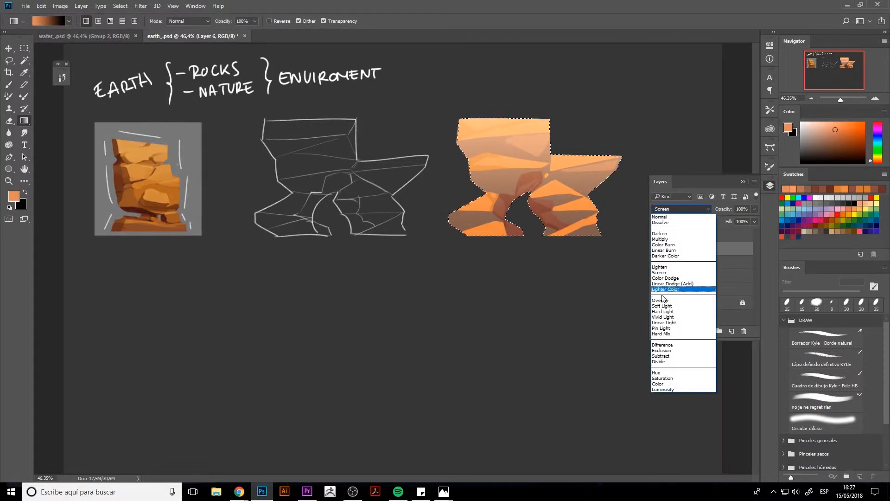
pyautogui.click(682, 382)
pyautogui.click(681, 209)
pyautogui.click(681, 312)
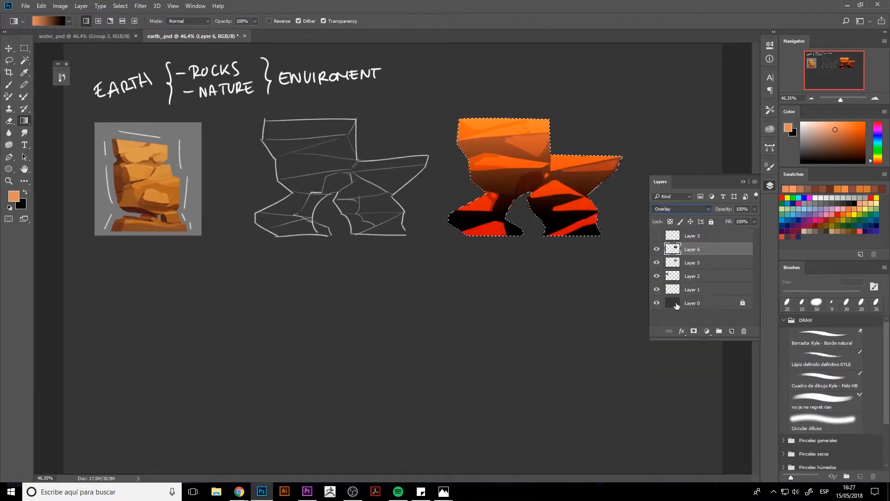
pyautogui.scroll(5, 690, 210)
pyautogui.click(695, 211)
pyautogui.click(658, 256)
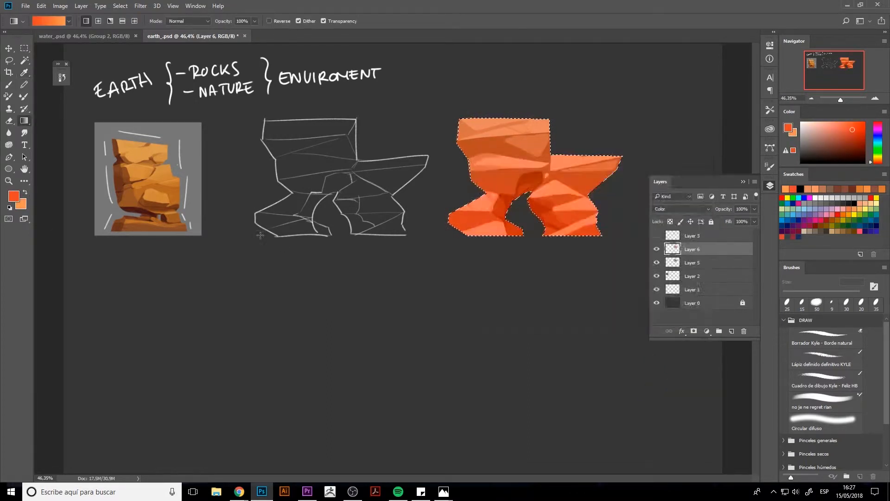
# Pick a lighter orange as the foreground colour, recolour the rock's gradient layer and clear the selection.
pyautogui.press('Return')
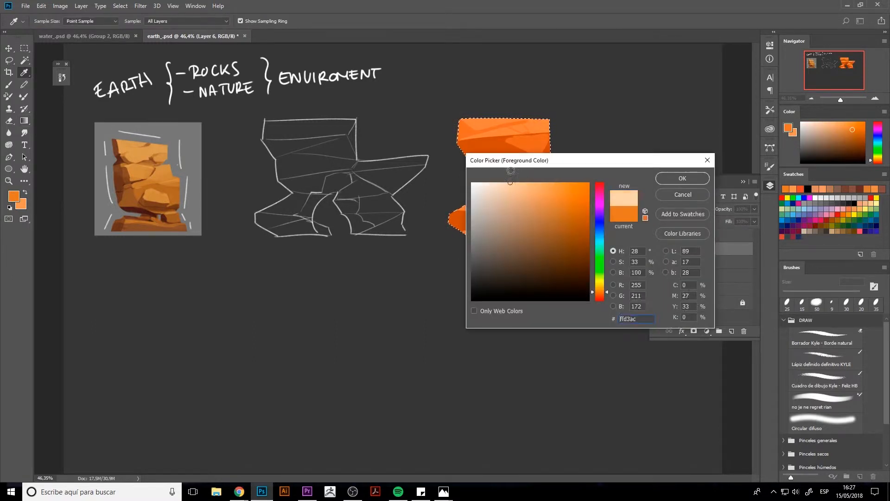
pyautogui.click(523, 242)
pyautogui.press('Return')
pyautogui.hotkey('alt', 'BackSpace')
pyautogui.hotkey('ctrl', 'd')
# Merge the gradient with the painted rock and add a new Overlay layer limited to the rock's outline.
pyautogui.click(695, 262)
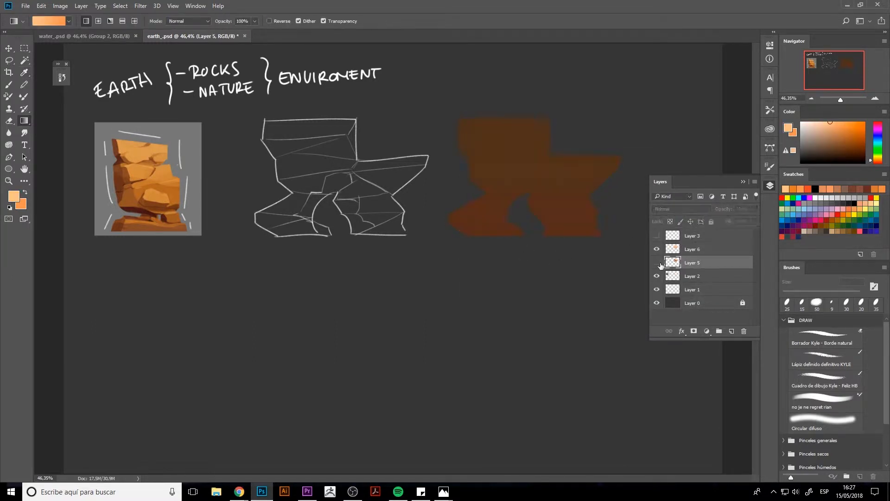
pyautogui.hotkey('ctrl', 'shift', 'alt', 'n')
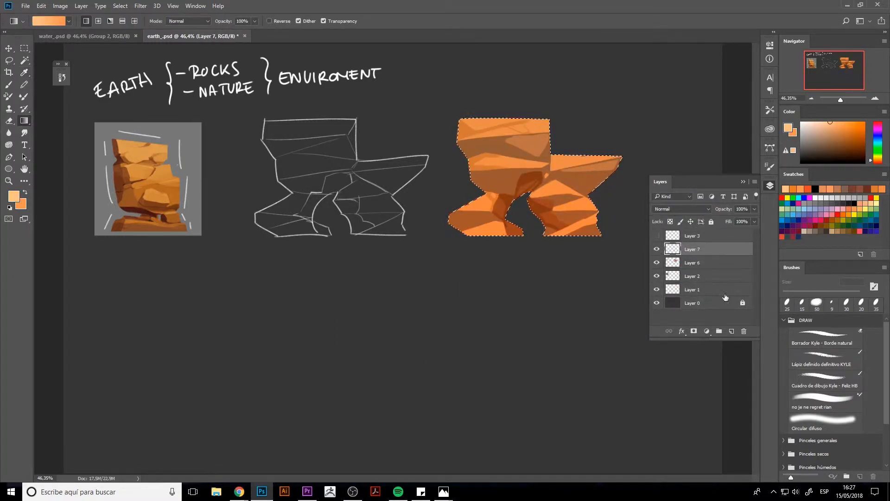
pyautogui.keyDown('ctrl'); pyautogui.click(673, 262); pyautogui.keyUp('ctrl')
pyautogui.click(681, 209)
pyautogui.click(668, 278)
# Brush a soft pale peach glow over the rock's top with the 400 px Circular difuso brush and deselect.
pyautogui.press('b')
pyautogui.press(']')
pyautogui.press(']')
pyautogui.press(']')
pyautogui.press(']')
pyautogui.press(']')
pyautogui.press(']')
pyautogui.press(']')
pyautogui.press(']')
pyautogui.press(']')
pyautogui.press(']')
pyautogui.press(']')
pyautogui.press(']')
pyautogui.press(']')
pyautogui.press(']')
pyautogui.press(']')
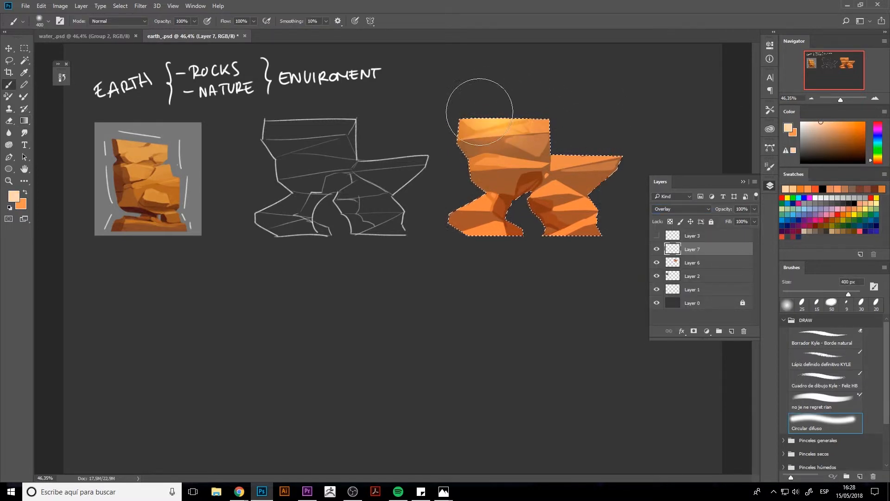
pyautogui.hotkey('ctrl', 'd')
# Merge the Overlay glow layer into the painted rock layer and return to the "no je ne regret rian" mixer brush.
pyautogui.hotkey('shift', 'b')
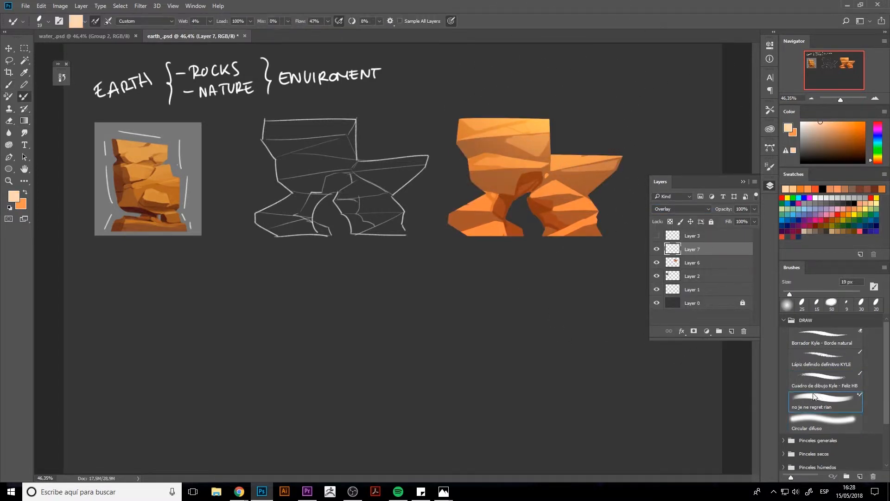
pyautogui.hotkey('ctrl', 'e')
pyautogui.click(662, 237)
pyautogui.hotkey('alt', '[')
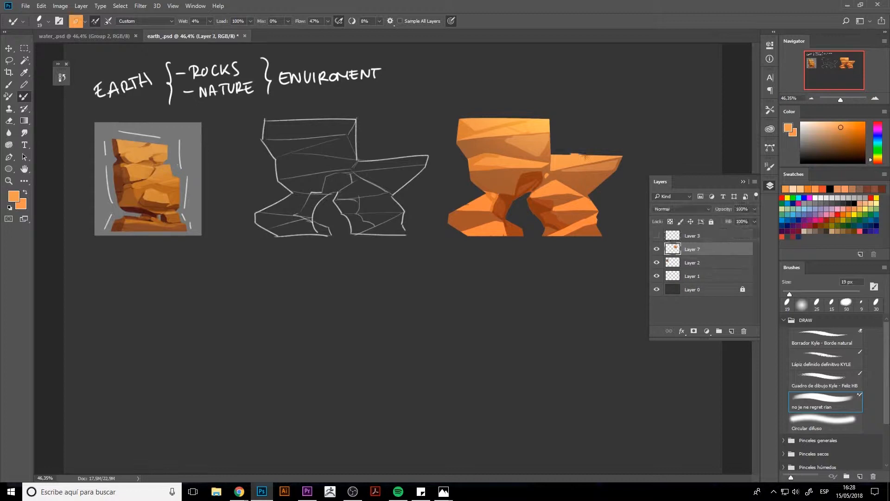
# Refine the shadow edges on the right leg, arch and middle ledge with sampled browns and orange.
pyautogui.keyDown('alt'); pyautogui.click(558, 200); pyautogui.keyUp('alt')
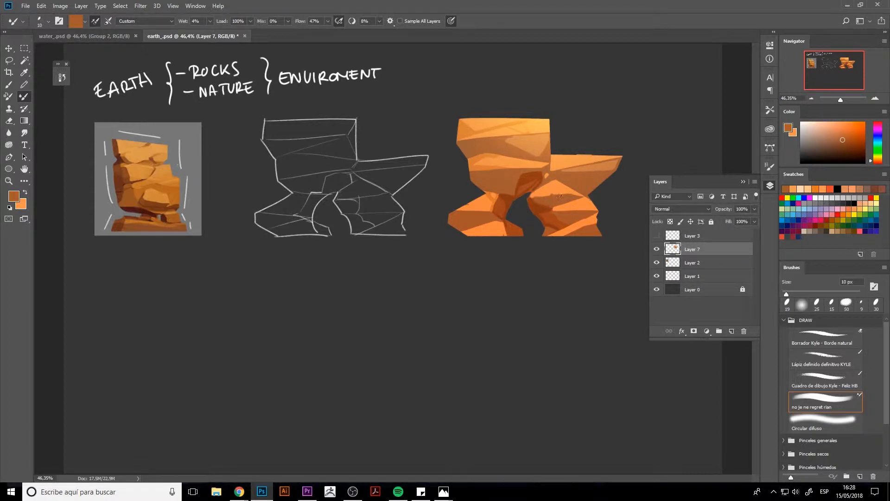
pyautogui.keyDown('alt'); pyautogui.click(528, 173); pyautogui.keyUp('alt')
pyautogui.hotkey('shift', 'b')
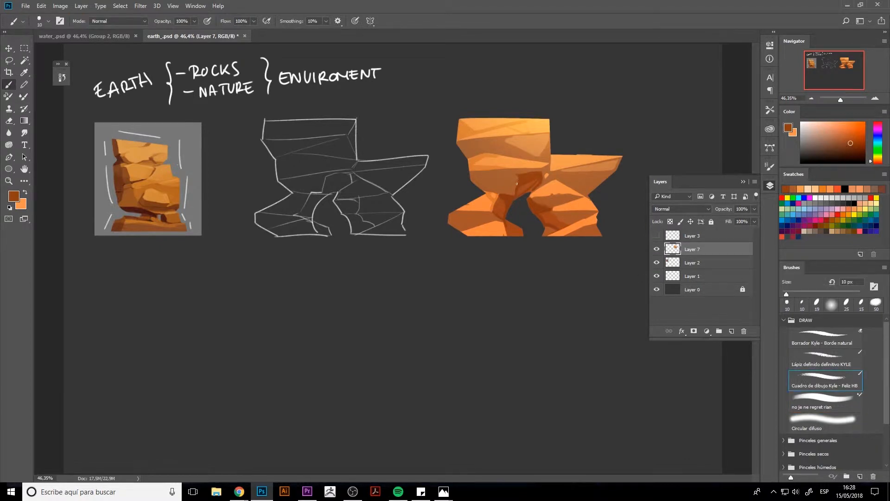
pyautogui.keyDown('alt'); pyautogui.click(493, 167); pyautogui.keyUp('alt')
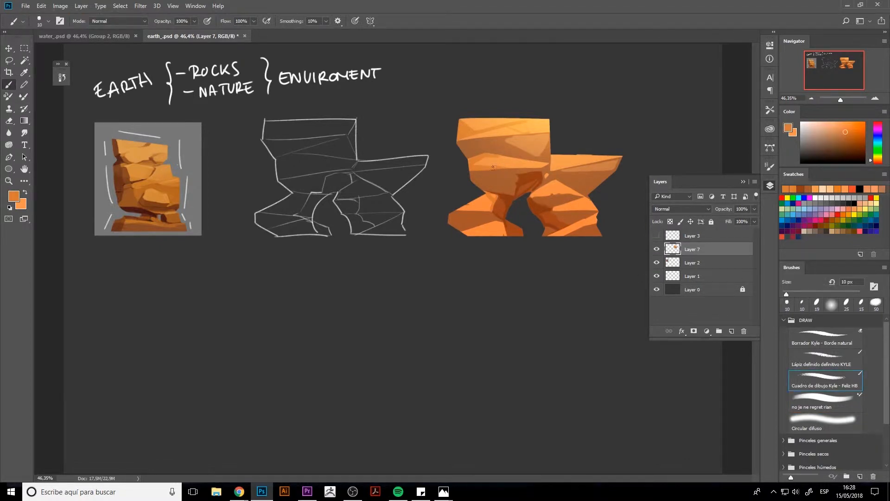
# Paint a light yellow-orange highlight along the right arm's top edge with the 10 px Feliz HB brush.
pyautogui.keyDown('alt'); pyautogui.click(546, 136); pyautogui.keyUp('alt')
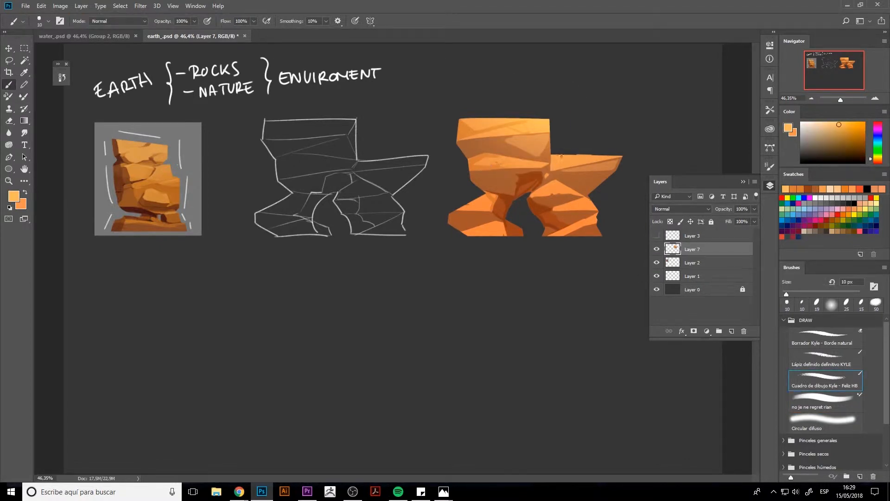
pyautogui.moveTo(552, 155); pyautogui.dragTo(620, 157)
pyautogui.press('e')
pyautogui.press('b')
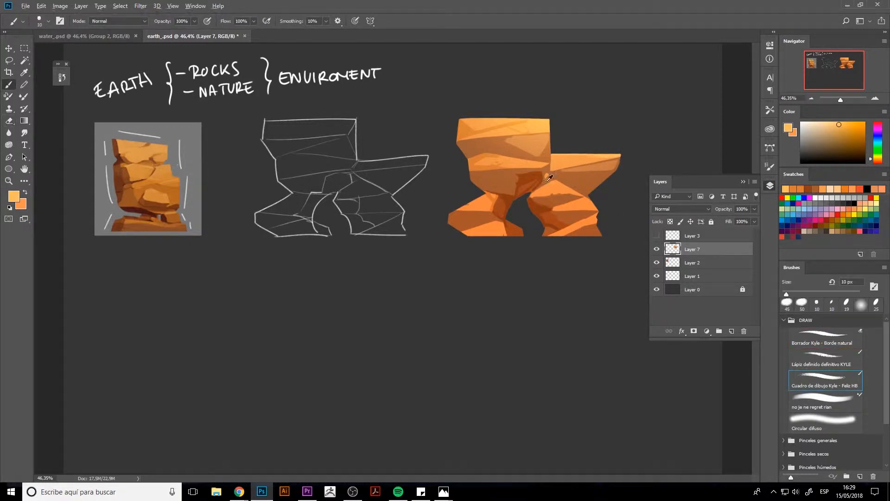
# Add shaded facets to the right arm's underside and both legs with sampled browns and oranges.
pyautogui.keyDown('alt'); pyautogui.click(590, 175); pyautogui.keyUp('alt')
pyautogui.moveTo(604, 171); pyautogui.dragTo(584, 185)
pyautogui.keyDown('alt'); pyautogui.click(561, 202); pyautogui.keyUp('alt')
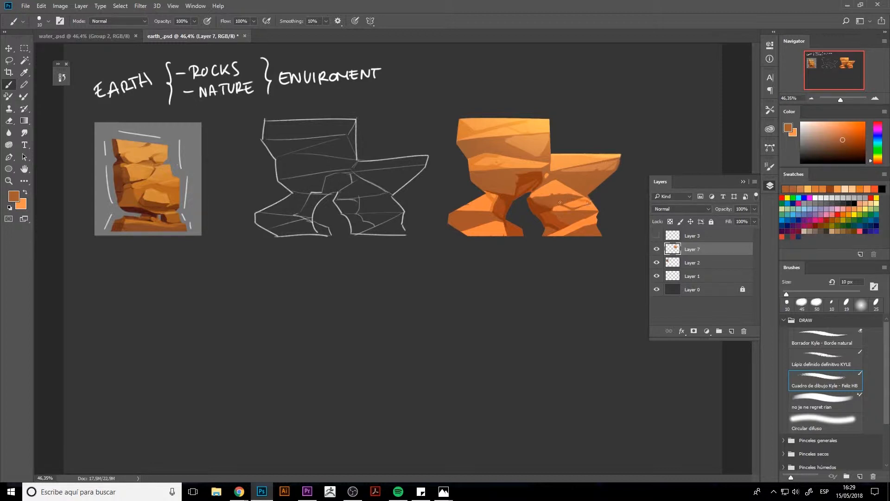
pyautogui.keyDown('alt'); pyautogui.click(474, 209); pyautogui.keyUp('alt')
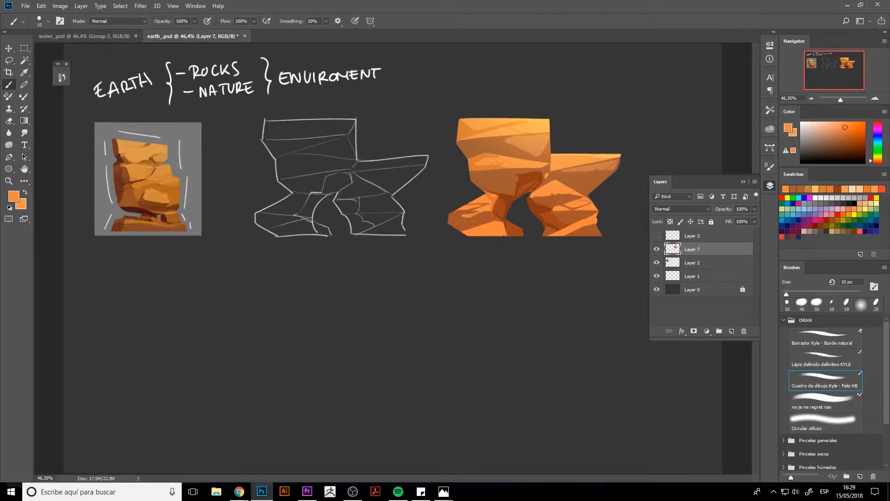
pyautogui.keyDown('alt'); pyautogui.click(542, 202); pyautogui.keyUp('alt')
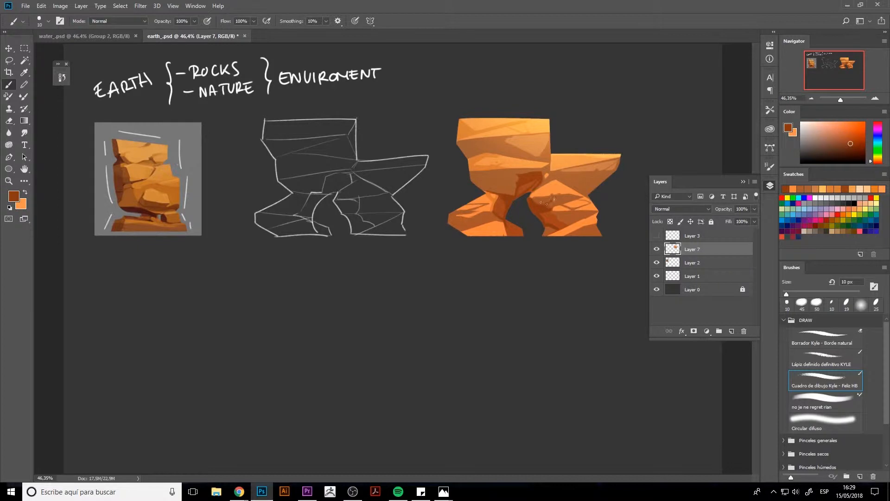
# Paint a dark crevice and brown cracks across the upper block's shaded face, smoothing them with sampled browns.
pyautogui.keyDown('alt'); pyautogui.click(494, 153); pyautogui.keyUp('alt')
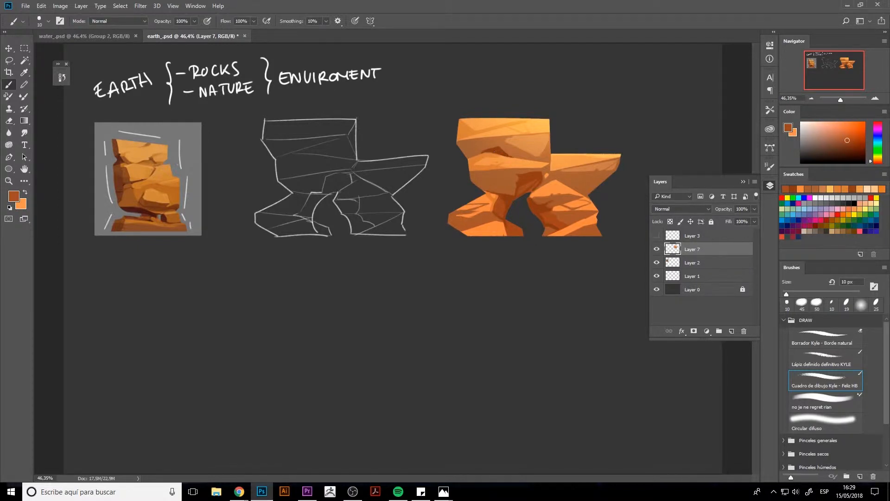
pyautogui.keyDown('alt'); pyautogui.click(515, 158); pyautogui.keyUp('alt')
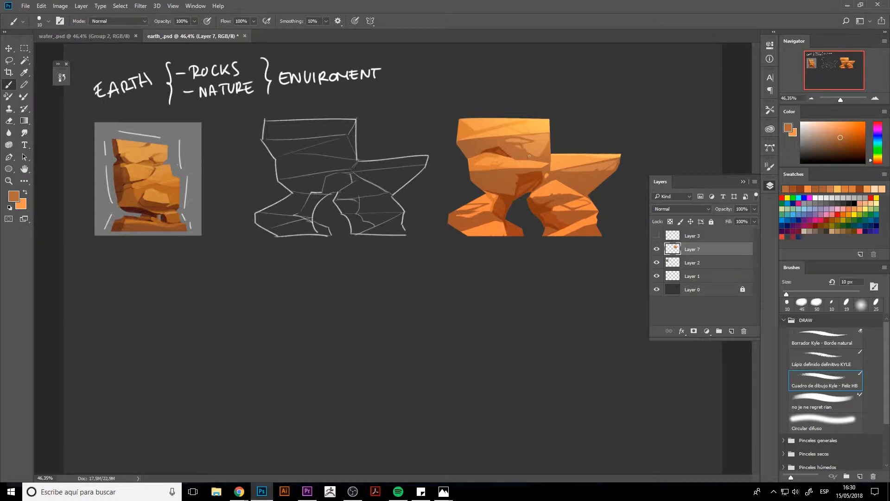
pyautogui.keyDown('alt'); pyautogui.click(529, 155); pyautogui.keyUp('alt')
pyautogui.keyDown('alt'); pyautogui.click(488, 141); pyautogui.keyUp('alt')
pyautogui.press(']')
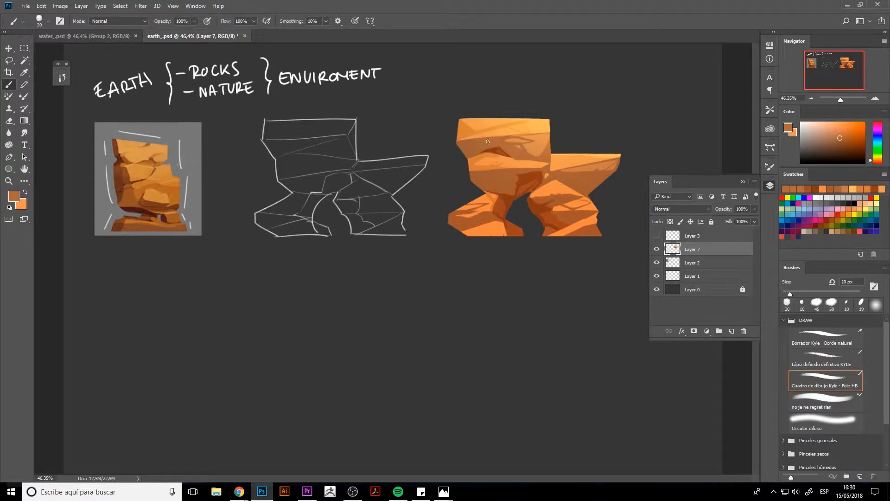
# Touch up the middle block and paint light yellow-orange highlights where the right arm meets the body.
pyautogui.keyDown('alt'); pyautogui.click(506, 179); pyautogui.keyUp('alt')
pyautogui.press('[')
pyautogui.keyDown('alt'); pyautogui.click(482, 199); pyautogui.keyUp('alt')
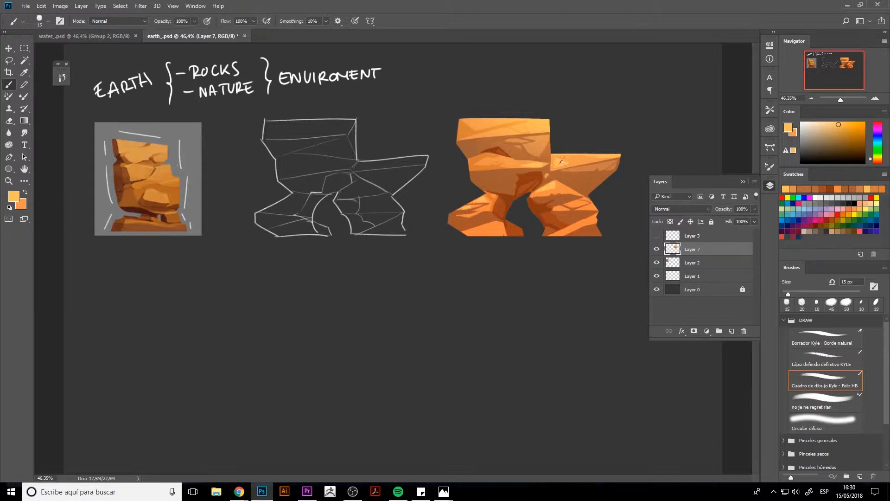
# Draw thin dark brown cracks on the upper and middle blocks and paint a light orange chip on the right arm's underside.
pyautogui.keyDown('alt'); pyautogui.click(505, 147); pyautogui.keyUp('alt')
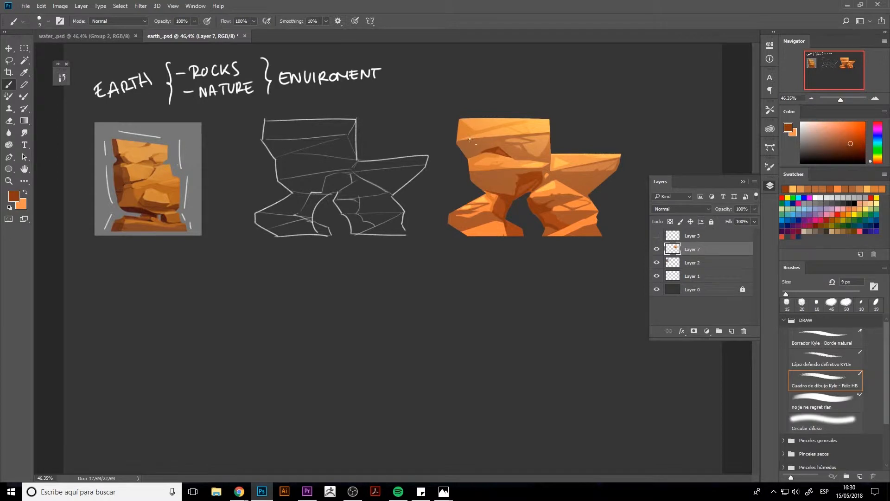
pyautogui.moveTo(469, 138); pyautogui.dragTo(478, 138)
pyautogui.keyDown('alt'); pyautogui.click(575, 188); pyautogui.keyUp('alt')
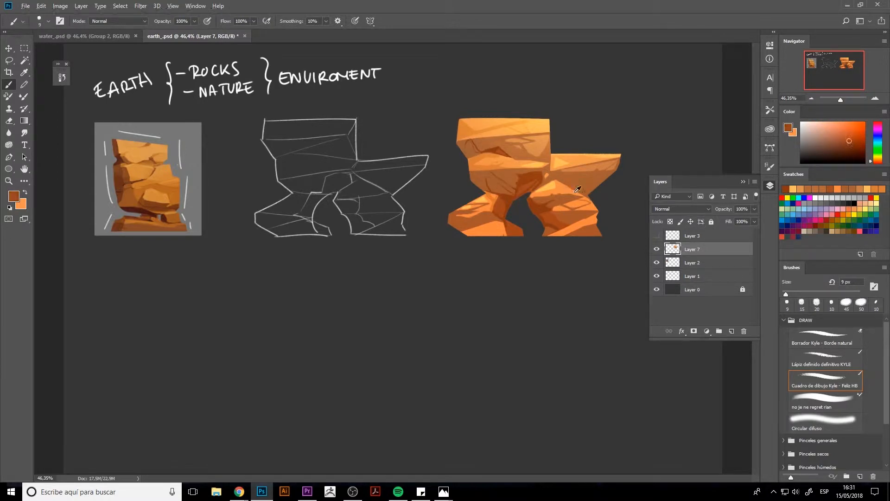
pyautogui.keyDown('alt'); pyautogui.click(575, 184); pyautogui.keyUp('alt')
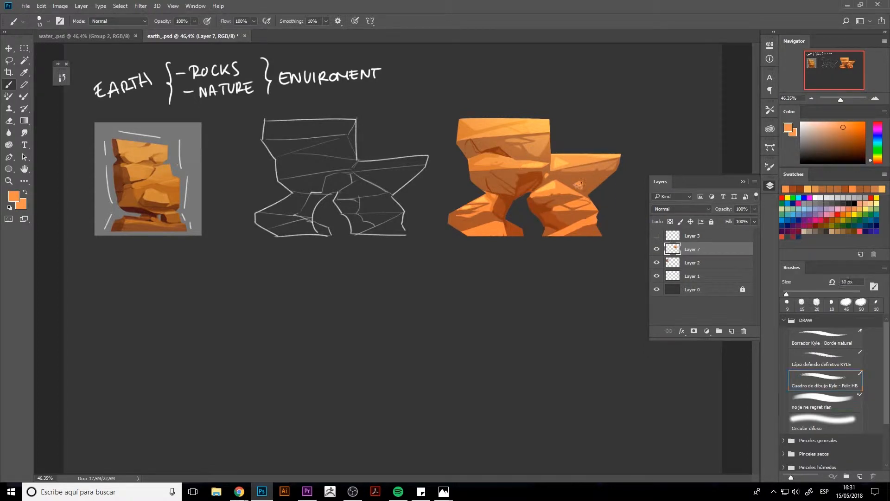
pyautogui.moveTo(581, 183); pyautogui.dragTo(579, 180)
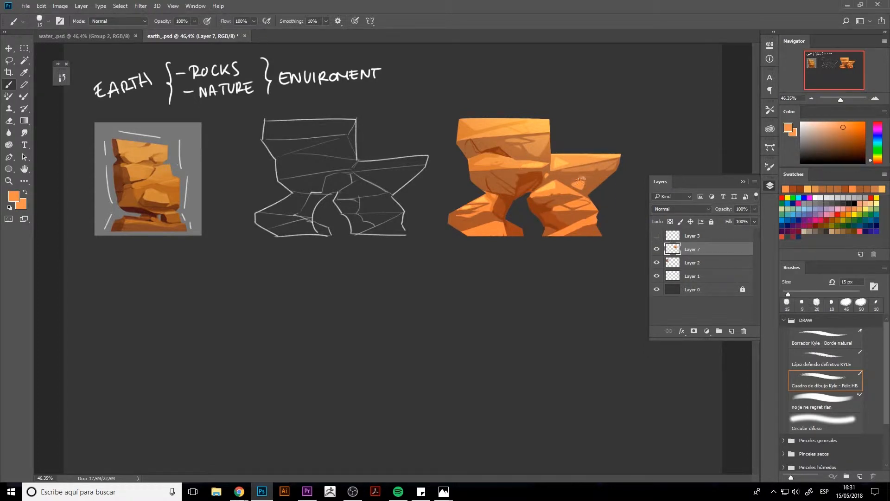
# Paint small brown chips along the outer edge of the upper block's shaded face, reducing the brush to 9 px.
pyautogui.keyDown('alt'); pyautogui.click(470, 145); pyautogui.keyUp('alt')
pyautogui.moveTo(476, 145); pyautogui.dragTo(482, 149)
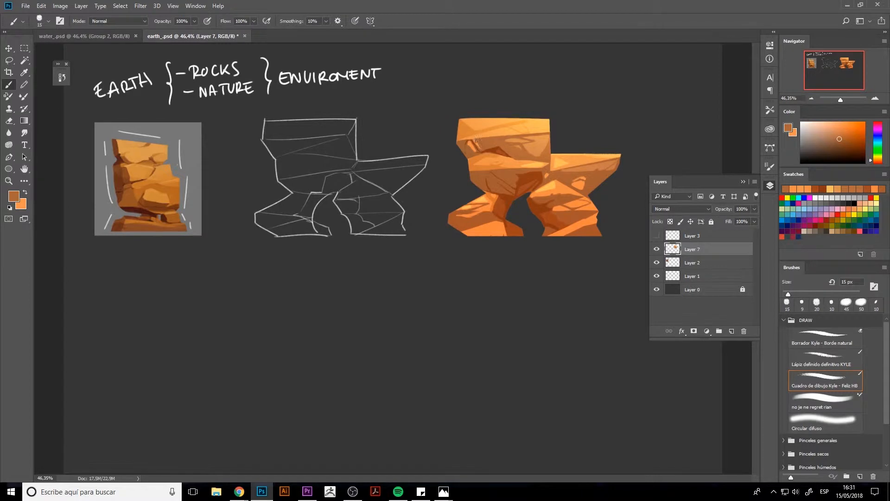
pyautogui.press('[')
pyautogui.press('[')
pyautogui.keyDown('alt'); pyautogui.click(485, 137); pyautogui.keyUp('alt')
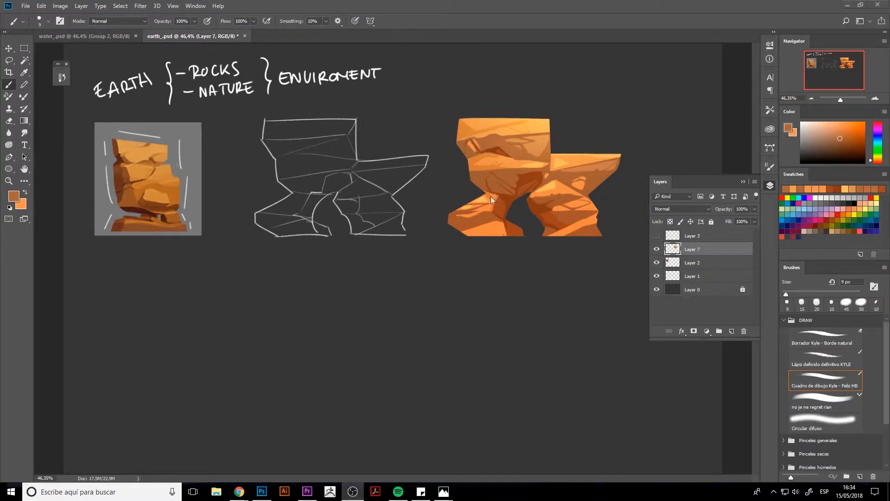
# Blend the middle block's shaded facets with sampled dark browns using the "no je ne regret rian" mixer brush.
pyautogui.click(538, 289)
pyautogui.click(823, 401)
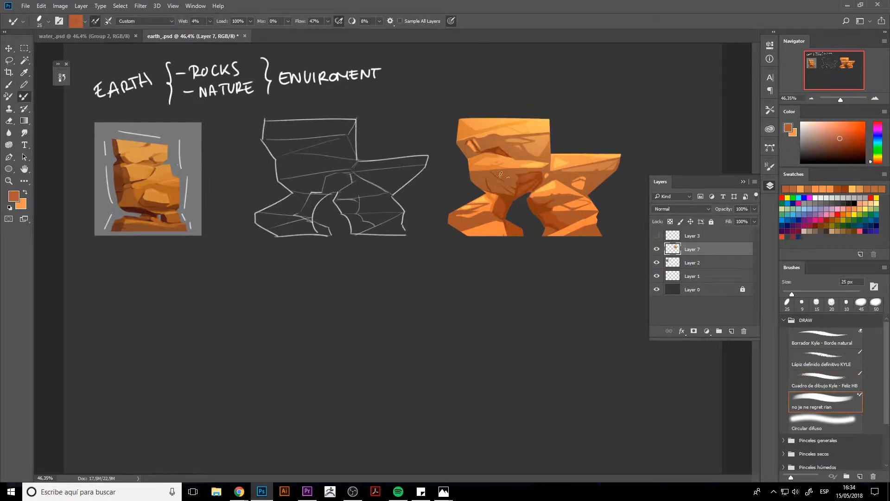
pyautogui.keyDown('alt'); pyautogui.click(501, 174); pyautogui.keyUp('alt')
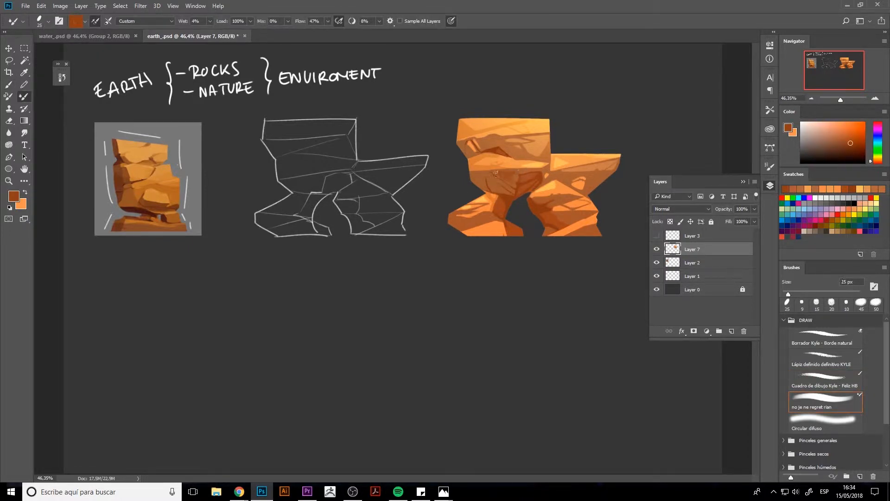
pyautogui.press('[')
pyautogui.keyDown('alt'); pyautogui.click(501, 175); pyautogui.keyUp('alt')
pyautogui.press(']')
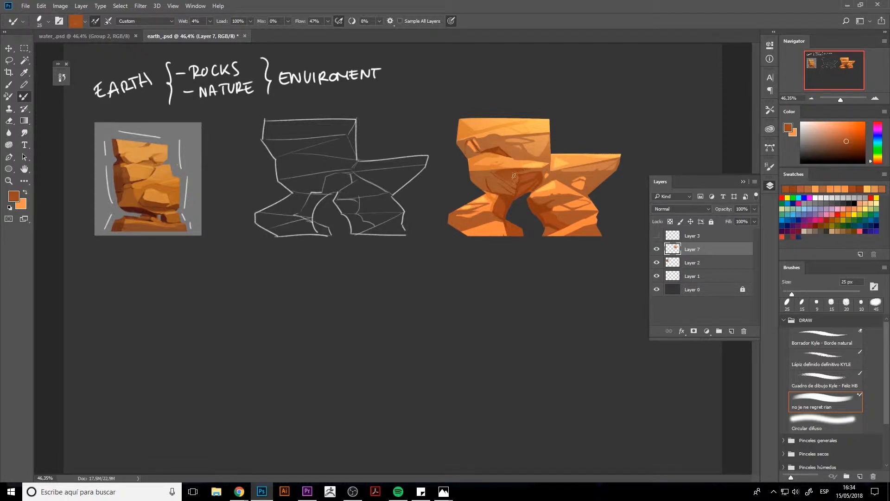
# Blend sampled orange and brown on the left leg, and erase the upper block's top right corner into a bevel.
pyautogui.keyDown('alt'); pyautogui.click(483, 217); pyautogui.keyUp('alt')
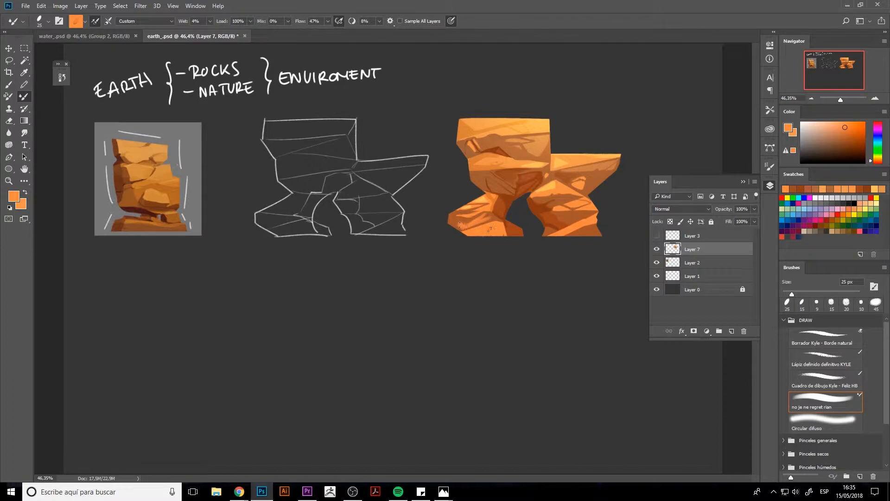
pyautogui.keyDown('alt'); pyautogui.click(465, 225); pyautogui.keyUp('alt')
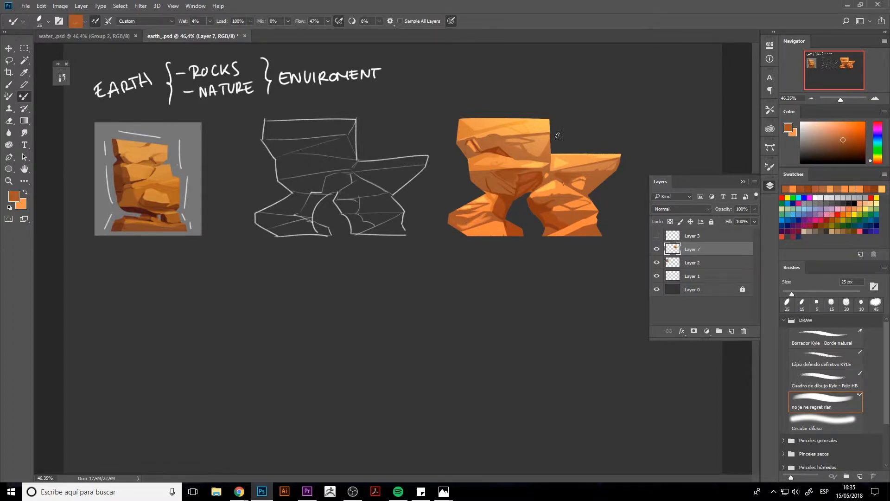
pyautogui.press('e')
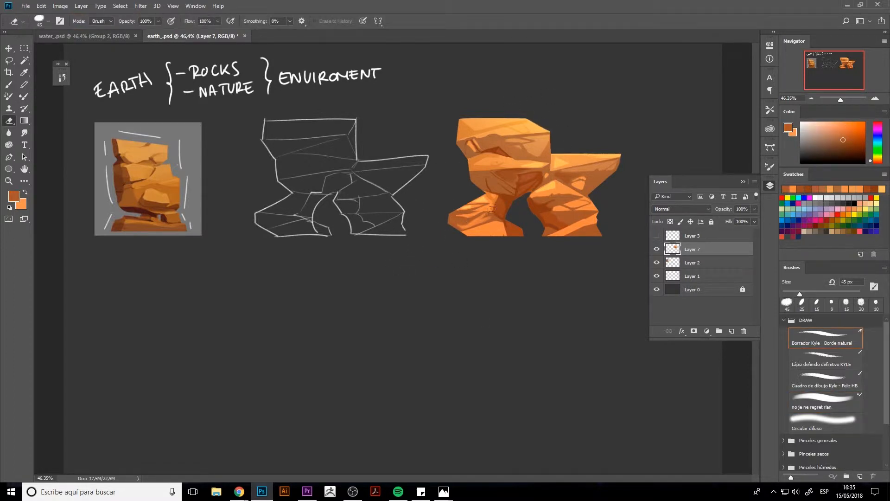
# Duplicate the orange rock and place the copy below the reference image.
pyautogui.hotkey('ctrl', 't')
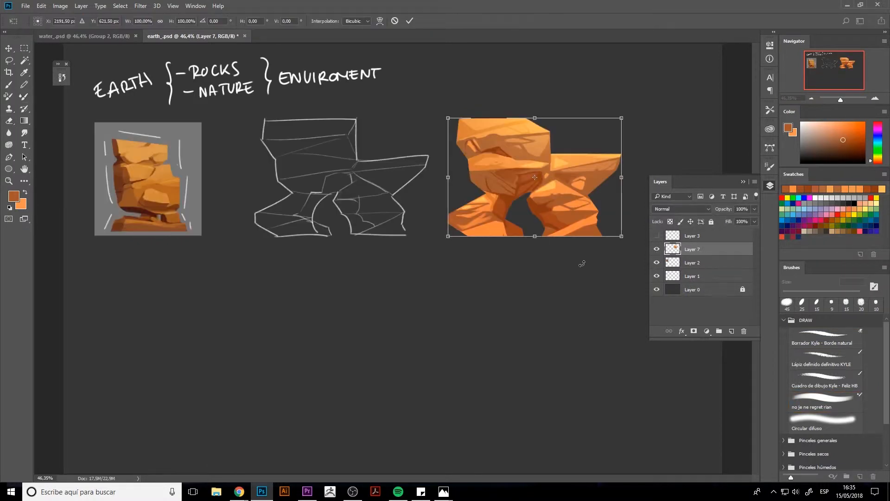
pyautogui.press('Return')
pyautogui.hotkey('ctrl', 'alt', 't')
pyautogui.moveTo(584, 196); pyautogui.dragTo(221, 335)
pyautogui.press('Return')
pyautogui.hotkey('ctrl', 't')
pyautogui.press('Return')
# Desaturate and shift the rock copy to a grey-brown tone with Hue/Saturation.
pyautogui.hotkey('ctrl', 'u')
pyautogui.moveTo(612, 130)
pyautogui.mouseDown()
pyautogui.moveTo(583, 130)
pyautogui.moveTo(631, 130)
pyautogui.moveTo(614, 130)
pyautogui.mouseUp()
pyautogui.moveTo(612, 152); pyautogui.dragTo(605, 174)
pyautogui.moveTo(581, 151); pyautogui.dragTo(601, 153)
pyautogui.press('Return')
pyautogui.hotkey('ctrl', 'u')
pyautogui.press('Return')
pyautogui.moveTo(378, 374); pyautogui.dragTo(377, 400)
# Merge Layer 7, Layer 2 and Layer 1 into one layer.
pyautogui.click(711, 262)
pyautogui.keyDown('shift'); pyautogui.click(700, 289); pyautogui.keyUp('shift')
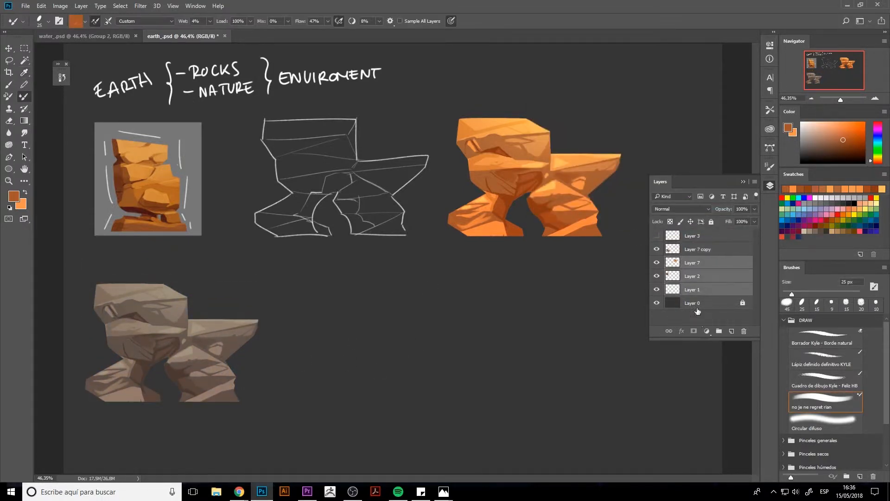
pyautogui.hotkey('ctrl', 'e')
# Duplicate the grey-brown rock and place the second copy beside the first in the lower row.
pyautogui.click(698, 249)
pyautogui.click(657, 262)
pyautogui.click(656, 263)
pyautogui.moveTo(210, 342); pyautogui.dragTo(399, 343)
# Load the first grey rock's outline as a selection and add a layer named "color" in Color blend mode.
pyautogui.doubleClick(675, 262)
pyautogui.press('Escape')
pyautogui.keyDown('ctrl'); pyautogui.click(673, 263); pyautogui.keyUp('ctrl')
pyautogui.hotkey('ctrl', 'shift', 'alt', 'n')
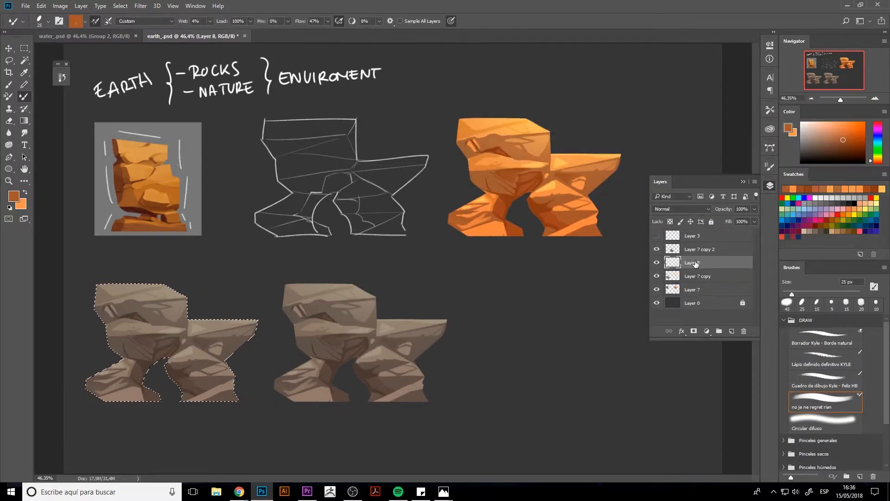
pyautogui.doubleClick(694, 263)
pyautogui.write('color')
pyautogui.press('Return')
pyautogui.click(681, 209)
pyautogui.click(659, 383)
# Try tinting the first grey rock's upper block green with the soft Circular difuso brush, and clear the tint.
pyautogui.click(839, 126)
pyautogui.click(877, 154)
pyautogui.click(820, 145)
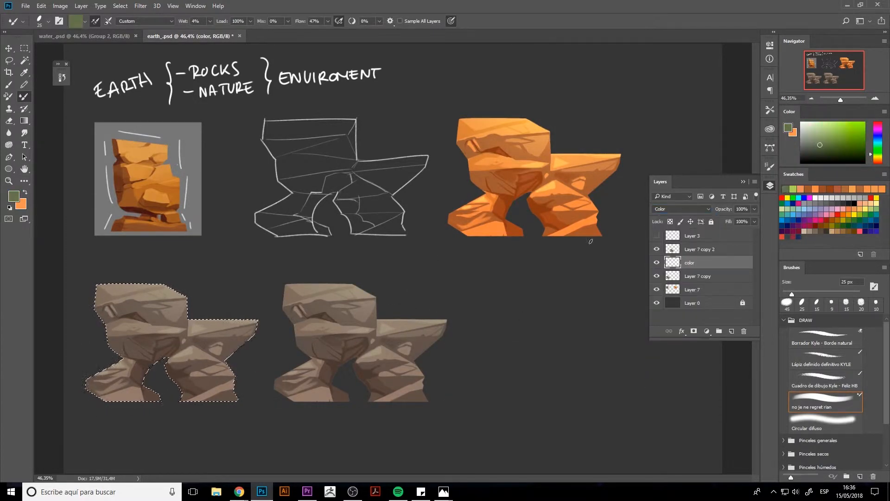
pyautogui.click(825, 422)
pyautogui.moveTo(104, 292); pyautogui.dragTo(177, 308)
pyautogui.click(812, 132)
pyautogui.moveTo(111, 297); pyautogui.dragTo(193, 319)
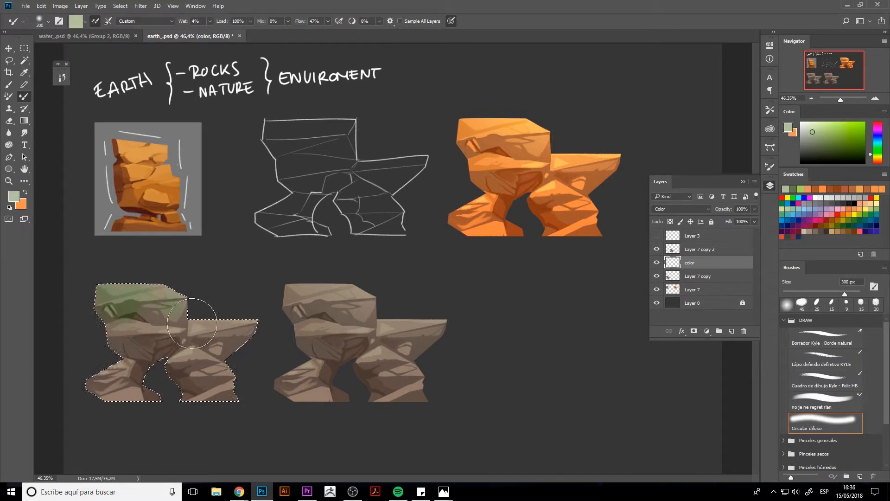
pyautogui.moveTo(132, 376)
pyautogui.mouseDown()
pyautogui.moveTo(199, 368)
pyautogui.moveTo(181, 399)
pyautogui.mouseUp()
pyautogui.press('Delete')
# Tint the first grey rock's body and legs with soft warm browns on the color layer.
pyautogui.click(878, 161)
pyautogui.click(821, 145)
pyautogui.click(878, 159)
pyautogui.click(830, 147)
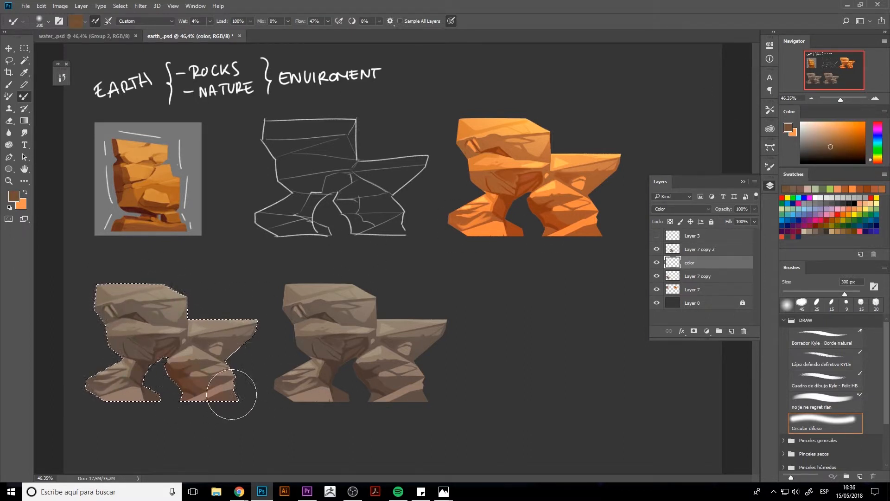
pyautogui.click(826, 141)
pyautogui.moveTo(145, 324); pyautogui.dragTo(209, 380)
# Tint the selected rock's upper block, right arm and right leg with saturated orange and orange-brown.
pyautogui.click(815, 123)
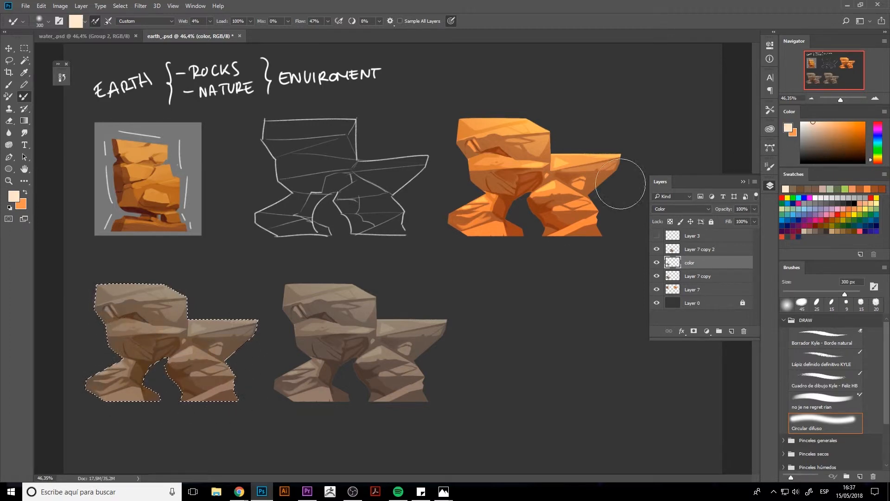
pyautogui.click(865, 122)
pyautogui.moveTo(158, 292)
pyautogui.mouseDown()
pyautogui.moveTo(232, 308)
pyautogui.moveTo(217, 331)
pyautogui.mouseUp()
pyautogui.click(835, 123)
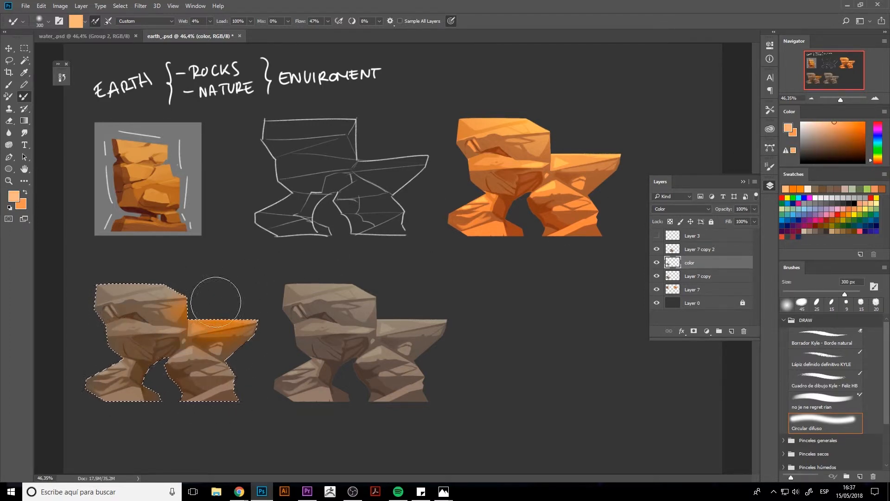
pyautogui.click(851, 145)
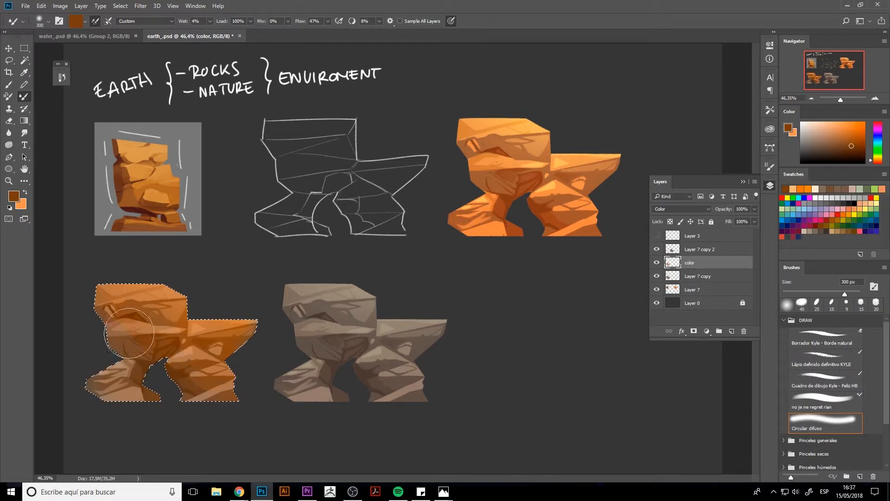
# Tint the selected rock's middle block and legs with dark brown and reddish brown.
pyautogui.click(824, 156)
pyautogui.moveTo(120, 371); pyautogui.dragTo(198, 340)
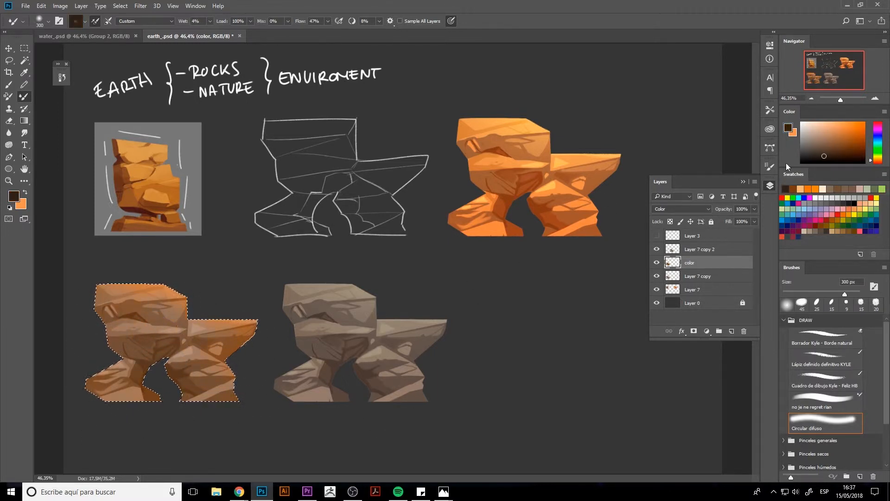
pyautogui.click(878, 161)
pyautogui.click(845, 145)
pyautogui.moveTo(126, 376)
pyautogui.mouseDown()
pyautogui.moveTo(195, 361)
pyautogui.moveTo(139, 347)
pyautogui.mouseUp()
pyautogui.click(878, 160)
pyautogui.click(864, 150)
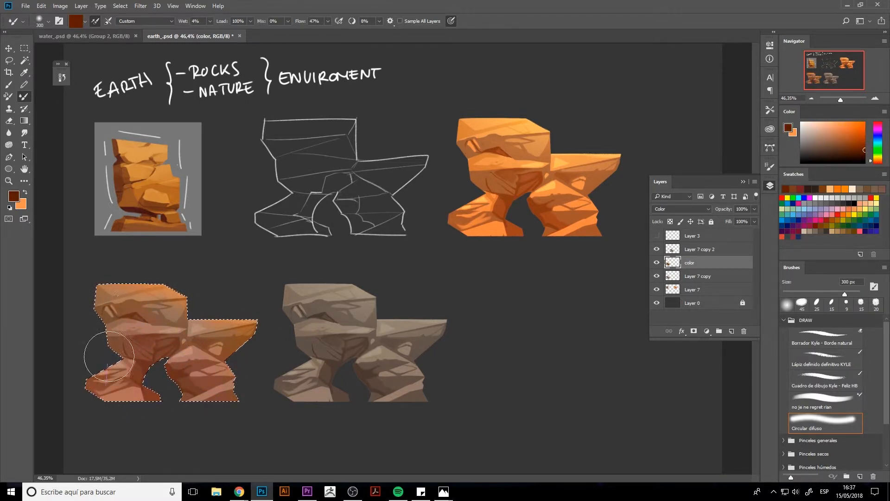
# Glaze bright orange over the upper block and right arm, and blend a sampled brown towards the right leg.
pyautogui.click(864, 123)
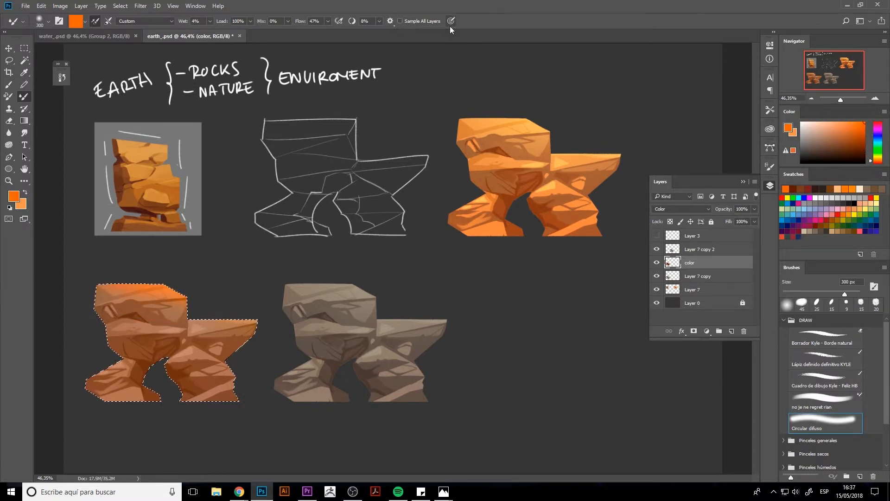
pyautogui.moveTo(185, 297)
pyautogui.mouseDown()
pyautogui.moveTo(241, 317)
pyautogui.moveTo(234, 360)
pyautogui.mouseUp()
pyautogui.keyDown('alt'); pyautogui.click(217, 333); pyautogui.keyUp('alt')
pyautogui.moveTo(158, 329); pyautogui.dragTo(227, 369)
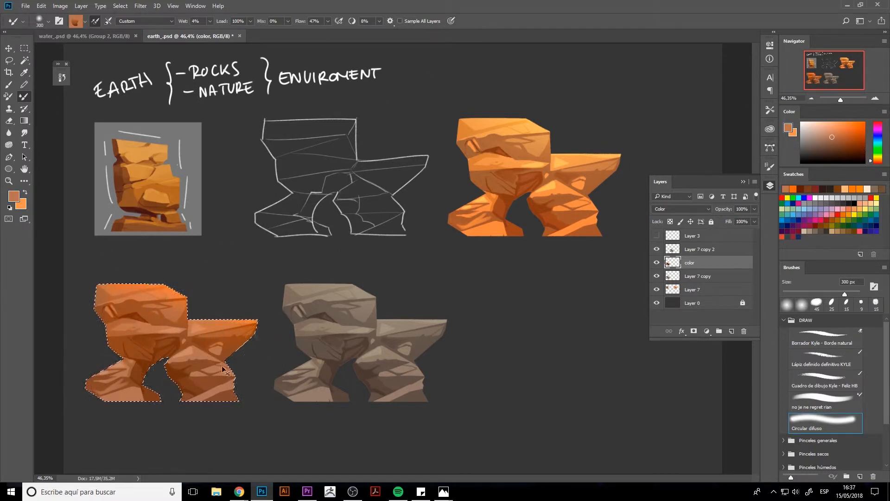
# Clear the selection and merge Layer 7, Layer 7 copy and the color layer together.
pyautogui.hotkey('ctrl', 'd')
pyautogui.click(691, 276)
pyautogui.keyDown('ctrl'); pyautogui.click(691, 289); pyautogui.keyUp('ctrl')
pyautogui.hotkey('ctrl', 'e')
pyautogui.click(657, 262)
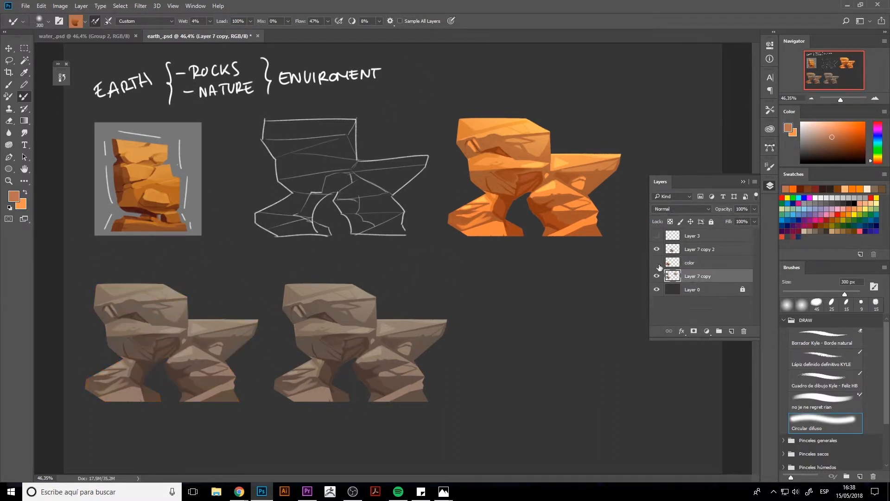
pyautogui.click(656, 263)
pyautogui.keyDown('ctrl'); pyautogui.click(691, 262); pyautogui.keyUp('ctrl')
pyautogui.hotkey('ctrl', 'e')
# On a new layer above the remaining grey rock, paint small olive grass tufts on its ledges and legs.
pyautogui.click(694, 250)
pyautogui.click(826, 380)
pyautogui.hotkey('ctrl', 'shift', 'alt', 'n')
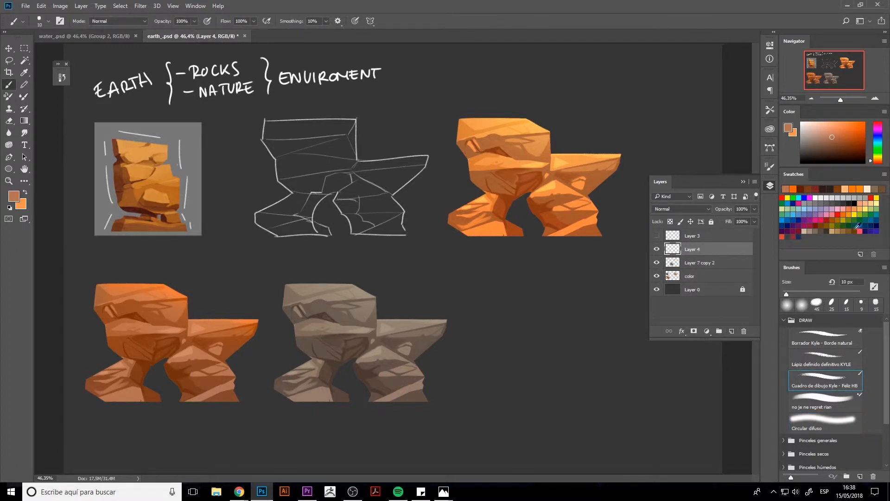
pyautogui.click(823, 200)
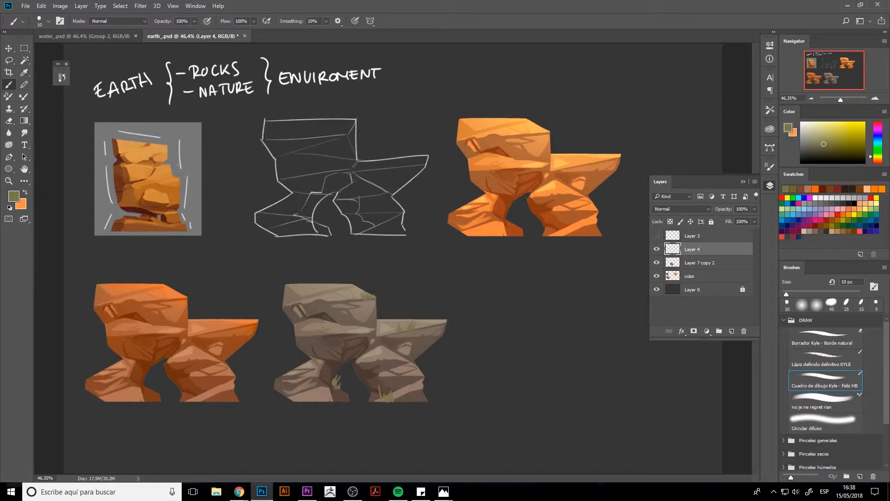
# Add thin light yellow grass blades to the tufts with an 8 px pressure-sized brush, including the left leg's outer edge.
pyautogui.click(834, 124)
pyautogui.press('[')
pyautogui.moveTo(365, 299); pyautogui.dragTo(363, 286)
pyautogui.hotkey('ctrl', 'z')
pyautogui.click(355, 21)
pyautogui.press('[')
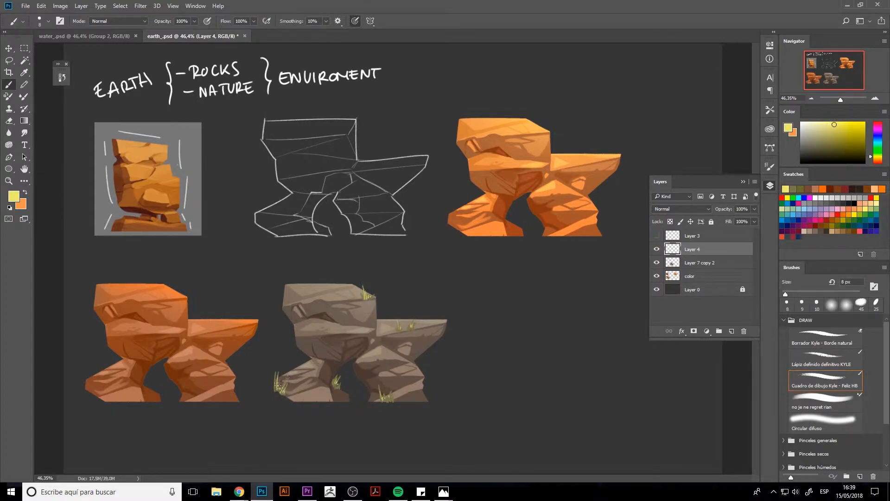
# Paint a dark olive plant tuft on the left edge of the grey rock's upper block with a 15 px brush.
pyautogui.keyDown('alt'); pyautogui.click(322, 326); pyautogui.keyUp('alt')
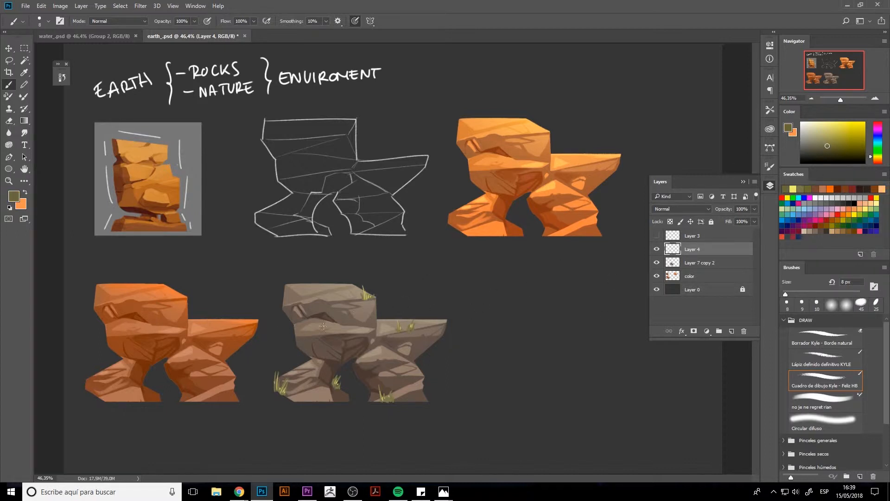
pyautogui.press(']')
pyautogui.press(']')
pyautogui.press(']')
pyautogui.click(813, 152)
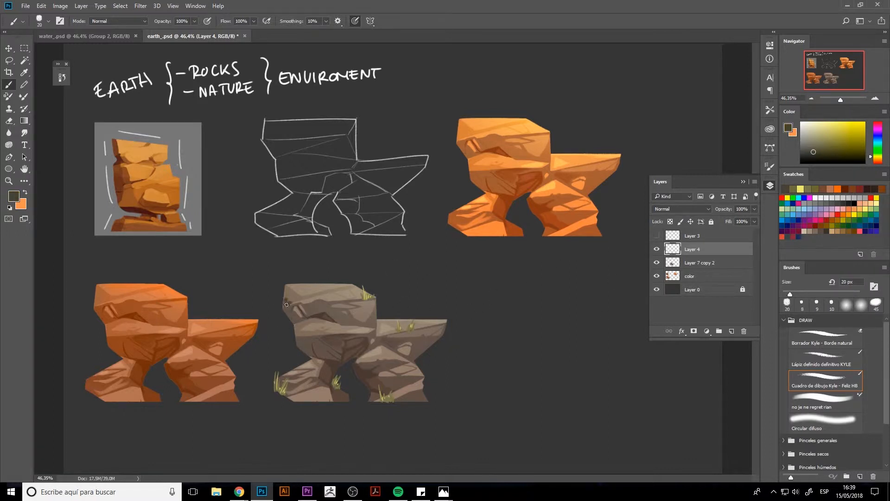
pyautogui.click(825, 147)
pyautogui.press('[')
pyautogui.moveTo(288, 303); pyautogui.dragTo(291, 298)
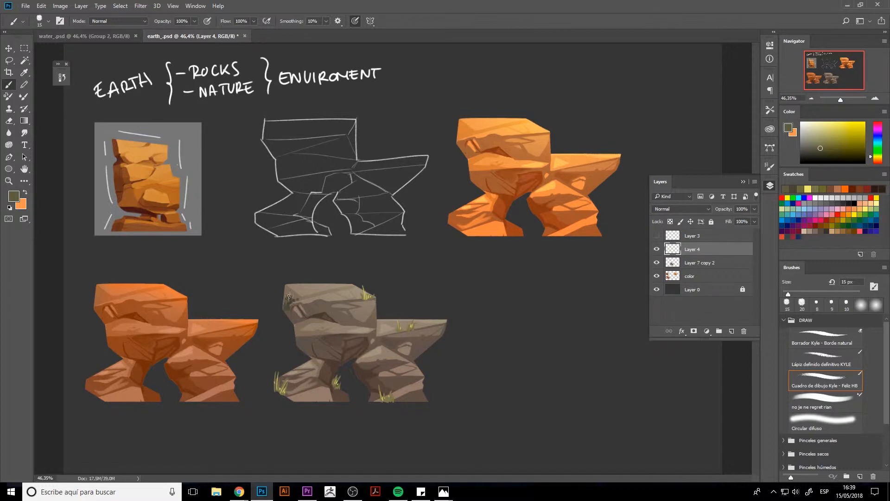
# Refine the upper block's left tuft and thicken its right corner grass with sampled olive and light yellow.
pyautogui.keyDown('alt'); pyautogui.click(292, 295); pyautogui.keyUp('alt')
pyautogui.keyDown('alt'); pyautogui.click(292, 295); pyautogui.keyUp('alt')
pyautogui.keyDown('alt'); pyautogui.click(290, 311); pyautogui.keyUp('alt')
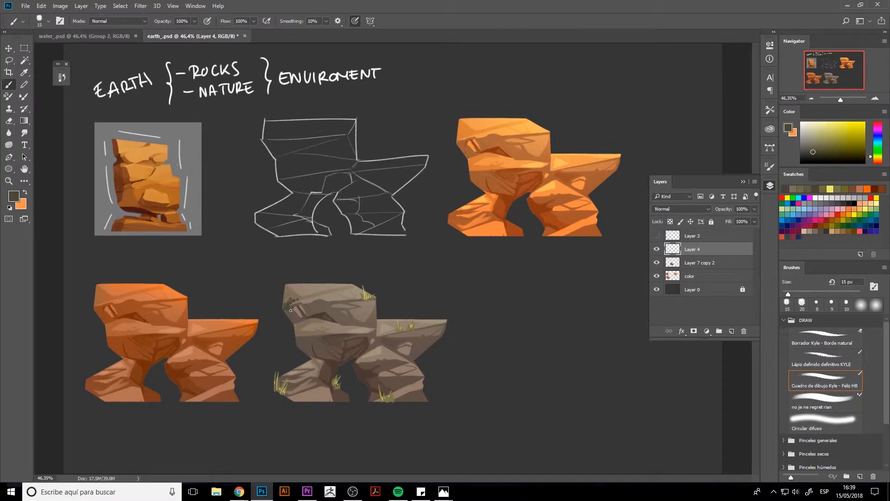
pyautogui.keyDown('alt'); pyautogui.click(369, 299); pyautogui.keyUp('alt')
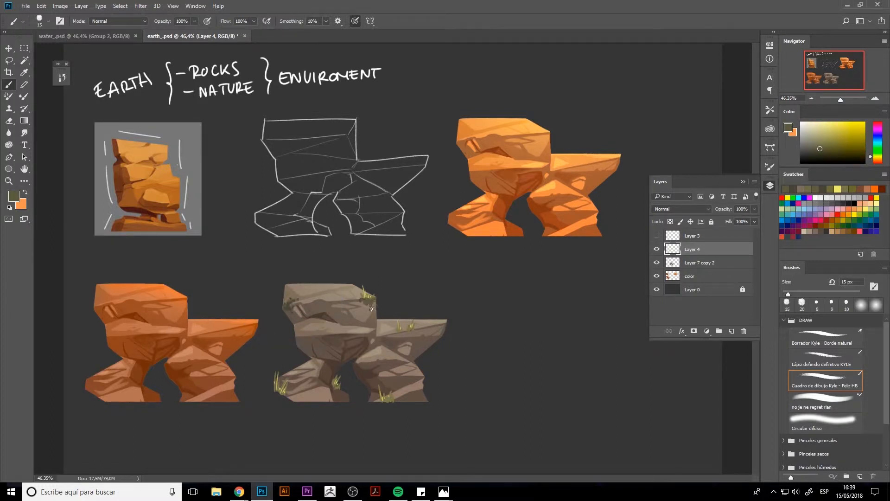
pyautogui.keyDown('alt'); pyautogui.click(366, 297); pyautogui.keyUp('alt')
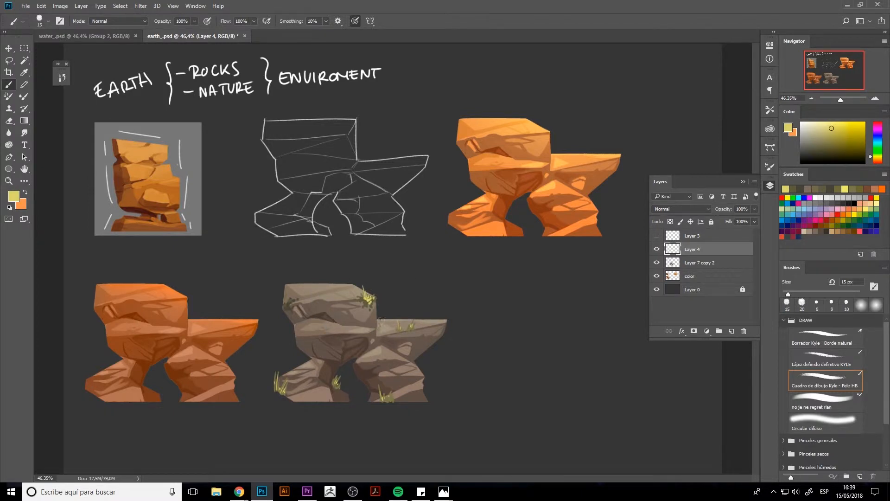
# Sample the grey rock's colour, add a new Overlay layer and choose the soft Circular difuso brush.
pyautogui.keyDown('alt'); pyautogui.click(379, 320); pyautogui.keyUp('alt')
pyautogui.click(731, 330)
pyautogui.click(681, 209)
pyautogui.click(671, 299)
pyautogui.click(815, 421)
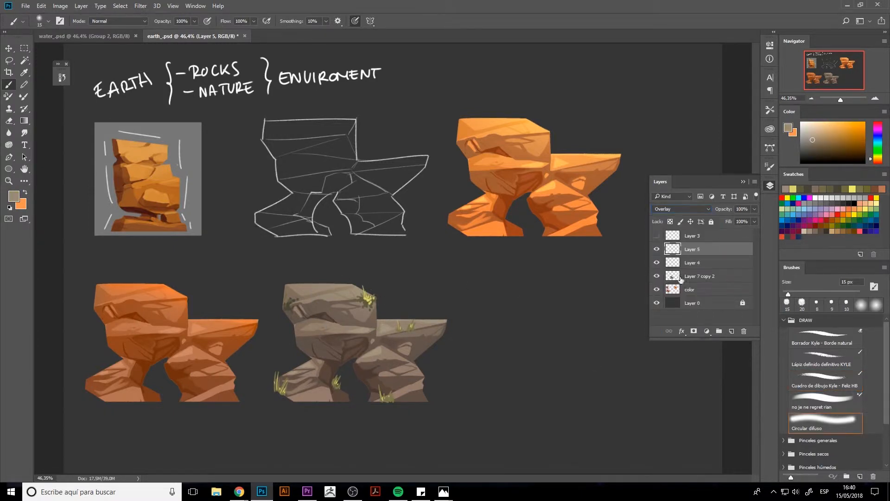
# Select the grey rock's outline and erase excess foliage around the upper block's right corner on Layer 4.
pyautogui.keyDown('ctrl'); pyautogui.click(673, 276); pyautogui.keyUp('ctrl')
pyautogui.click(693, 262)
pyautogui.press('e')
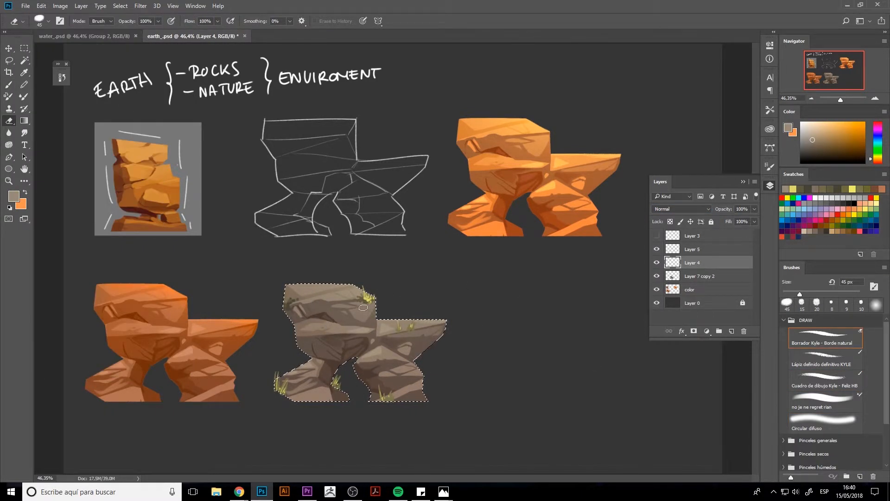
# Make the Overlay Layer 5 active and ready the Brush tool with the Circular difuso tip.
pyautogui.click(693, 249)
pyautogui.click(803, 424)
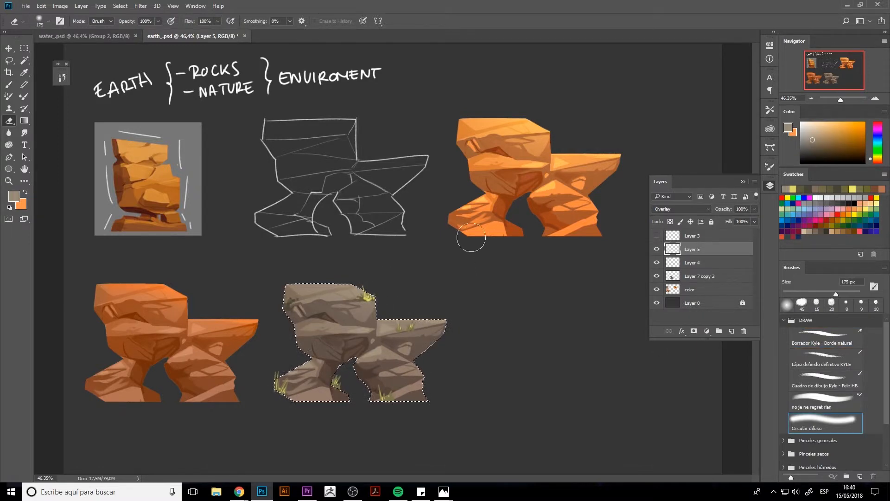
pyautogui.press('b')
pyautogui.hotkey('alt', 'e')
pyautogui.press('Escape')
pyautogui.click(9, 120)
pyautogui.click(9, 84)
pyautogui.click(24, 96)
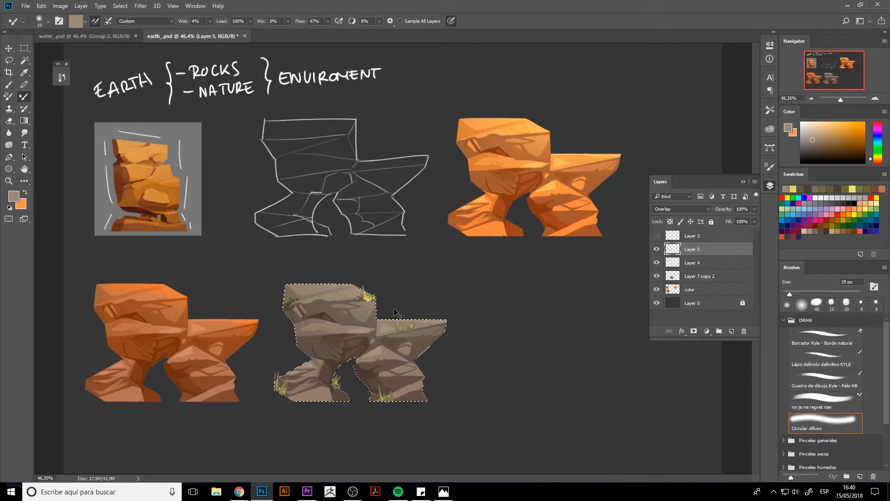
pyautogui.press('e')
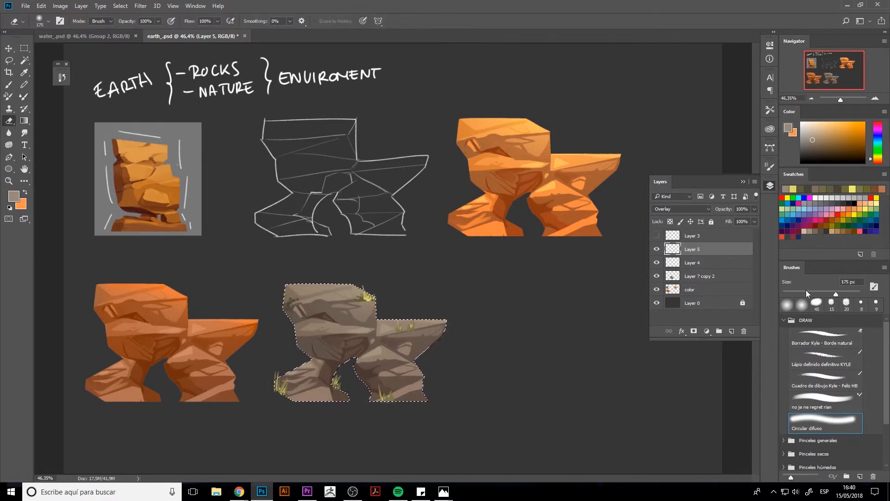
pyautogui.press('b')
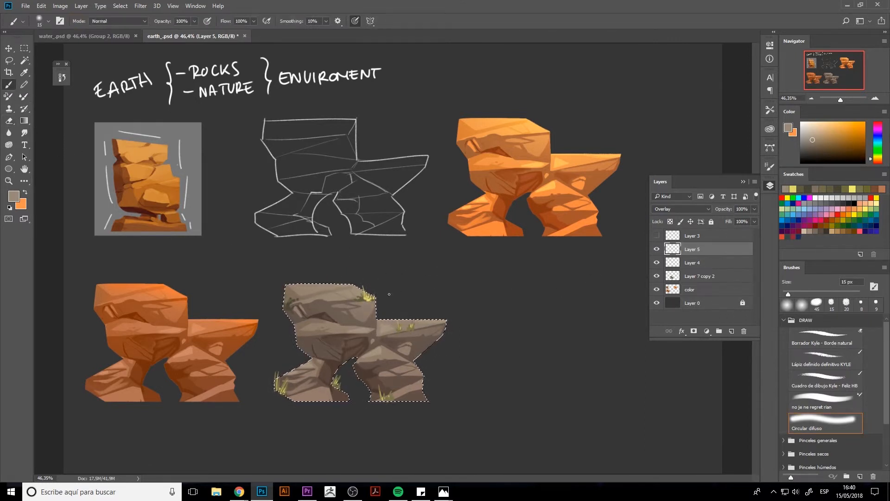
# Brush soft overlay light onto the grey rock's upper and right blocks with Circular difuso at 300 and 150 px, then deselect.
pyautogui.press(']')
pyautogui.press(']')
pyautogui.press(']')
pyautogui.press(']')
pyautogui.press(']')
pyautogui.press(']')
pyautogui.press(']')
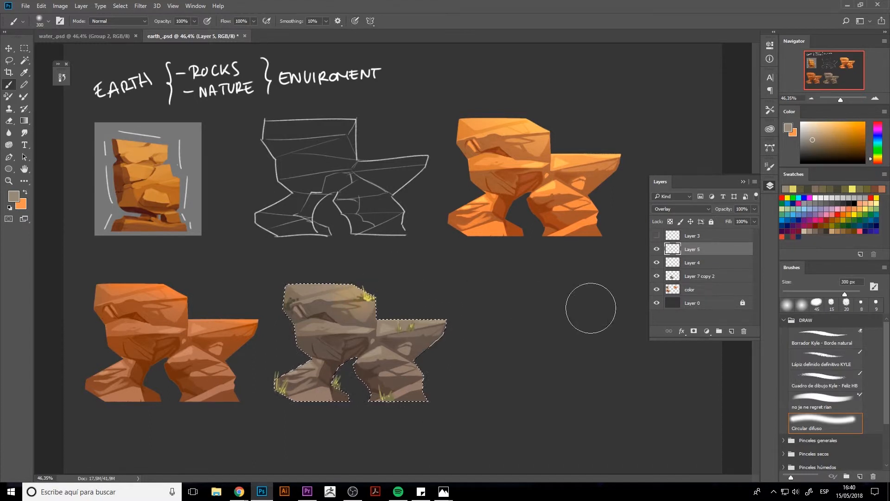
pyautogui.click(321, 280)
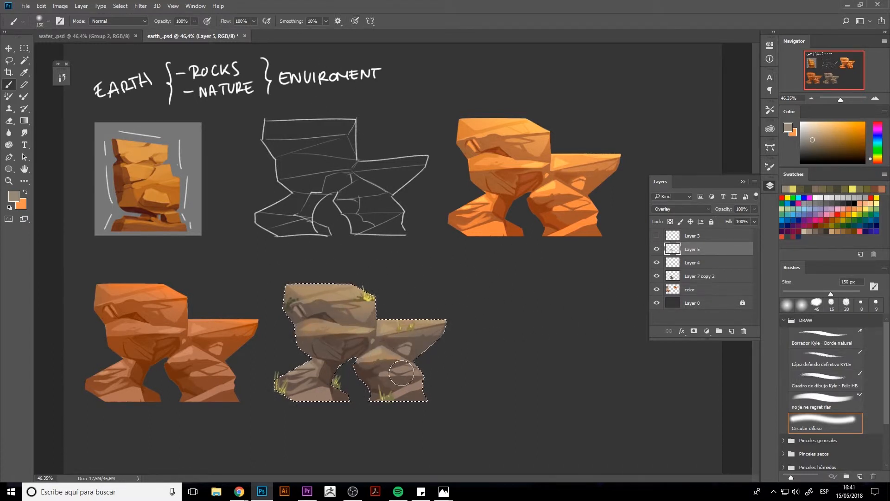
pyautogui.hotkey('ctrl', 'd')
# Sample a light cream, choose the 10 px Cuadro de dibujo Kyle - Feliz HB brush and merge the grey rock's layers into Layer 5.
pyautogui.keyDown('alt'); pyautogui.click(358, 271); pyautogui.keyUp('alt')
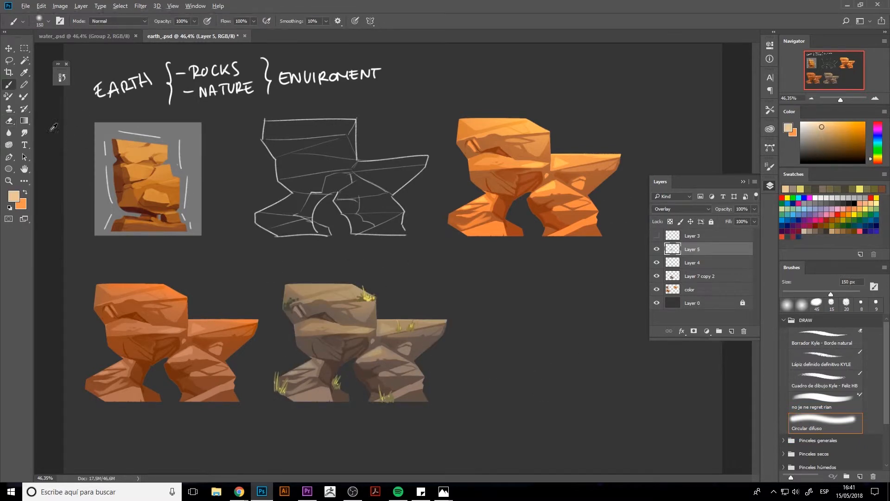
pyautogui.keyDown('alt'); pyautogui.click(330, 287); pyautogui.keyUp('alt')
pyautogui.press(',')
pyautogui.press(',')
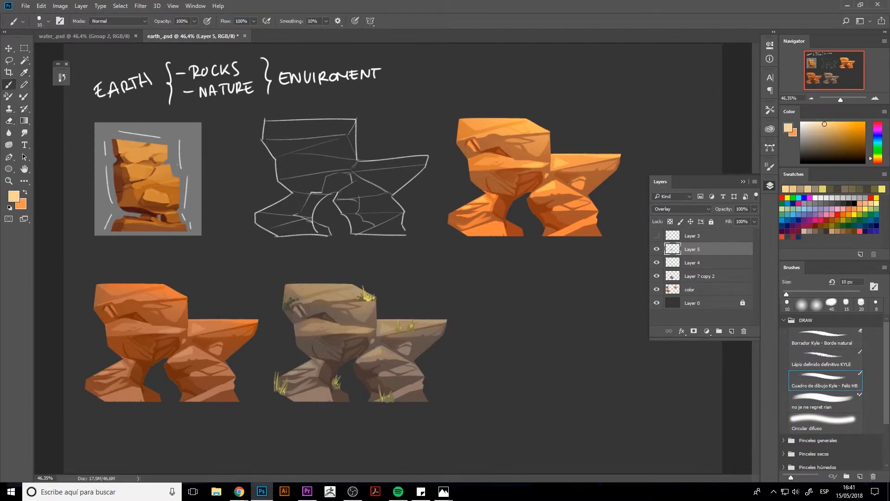
pyautogui.hotkey('alt', 'shift', '[')
pyautogui.hotkey('alt', 'shift', '[')
pyautogui.hotkey('ctrl', 'e')
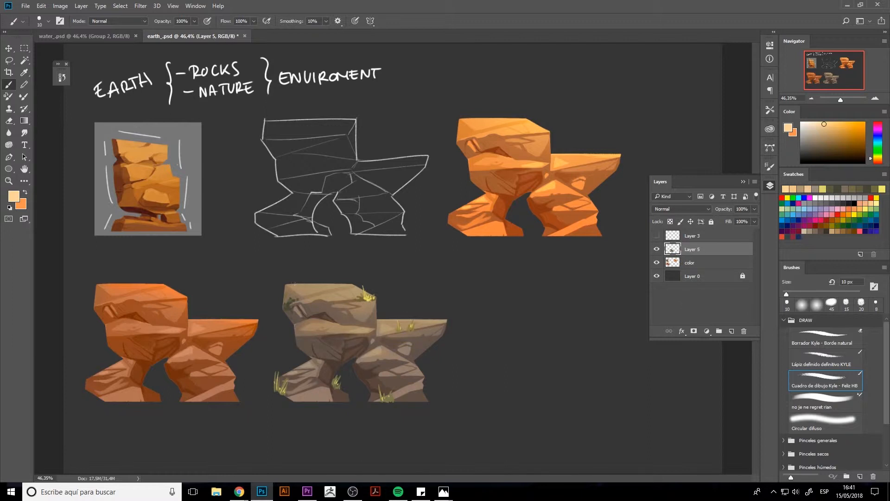
# Paint cream highlights along the grey rock's upper block top and facets at 10 and 15 px, setting brush smoothing to 19%.
pyautogui.hotkey('alt', '6')
pyautogui.hotkey('alt', '3')
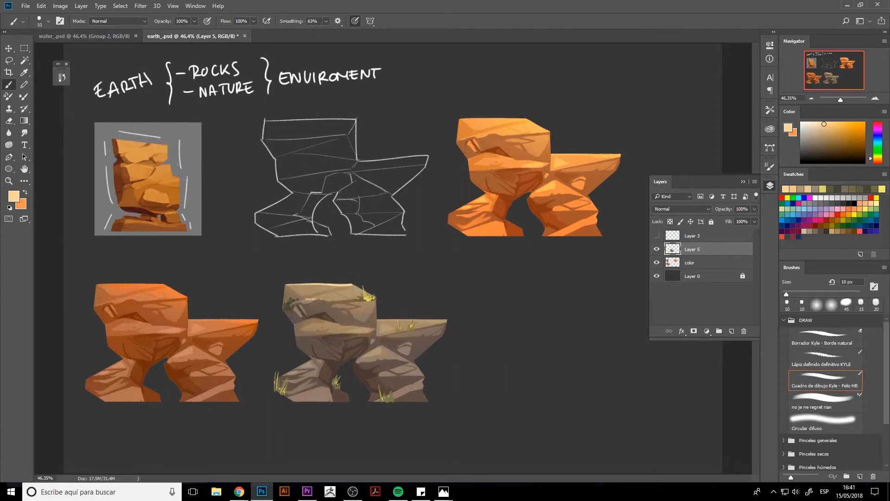
pyautogui.press(']')
pyautogui.moveTo(309, 298); pyautogui.dragTo(325, 295)
pyautogui.hotkey('alt', '1')
pyautogui.hotkey('alt', '9')
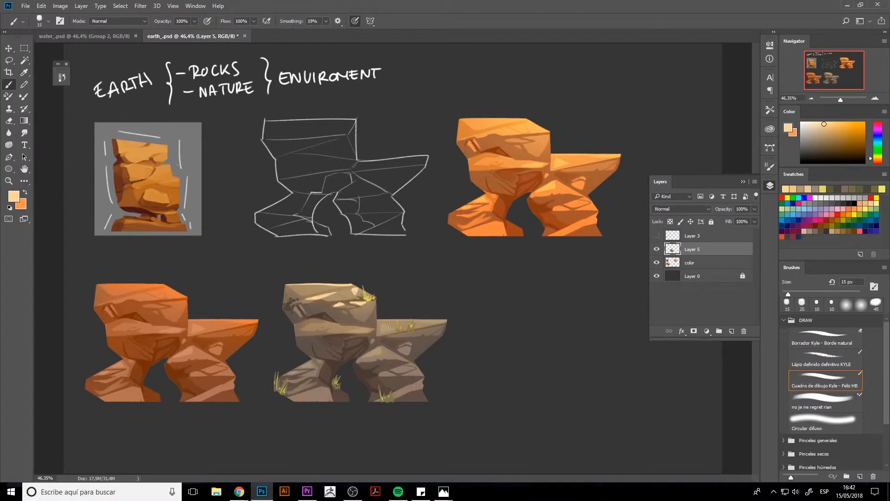
# Paint a thin cream highlight along the top edge of the grey rock's right block with a 9 px brush.
pyautogui.moveTo(377, 320); pyautogui.dragTo(444, 320)
pyautogui.press('[')
pyautogui.hotkey('ctrl', 'z')
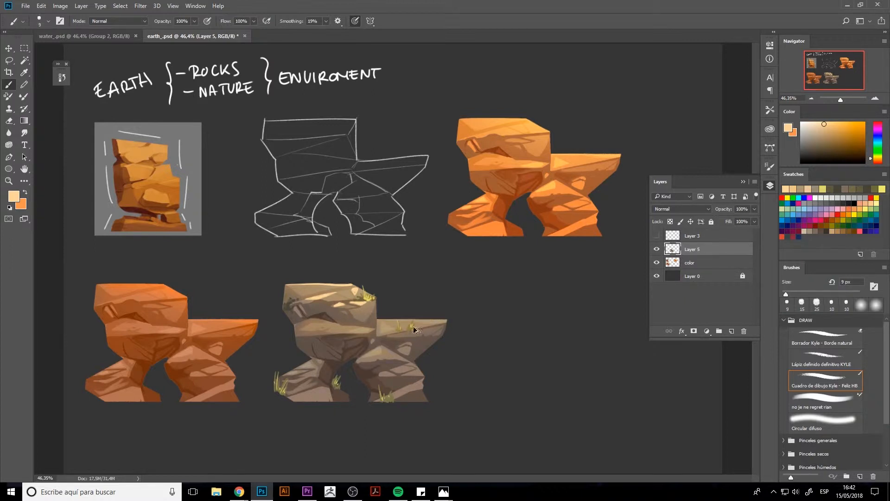
pyautogui.moveTo(377, 320)
pyautogui.mouseDown()
pyautogui.moveTo(454, 315)
pyautogui.moveTo(422, 320)
pyautogui.mouseUp()
pyautogui.press('e')
pyautogui.press('b')
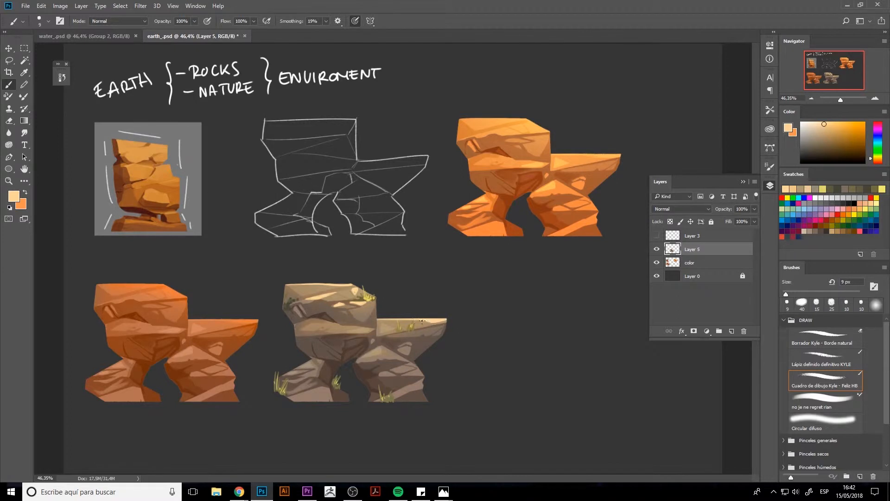
# Add cream highlight patches beneath the right block's top edge and on the lower right rock.
pyautogui.press(']')
pyautogui.press(']')
pyautogui.press(']')
pyautogui.press(']')
pyautogui.press(']')
pyautogui.press(']')
pyautogui.press(']')
pyautogui.moveTo(398, 333); pyautogui.dragTo(423, 328)
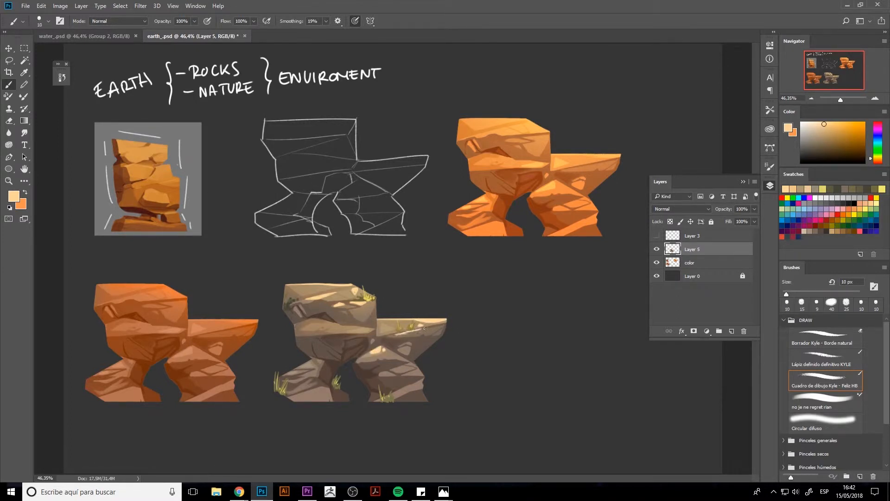
# Refine the grey rock's facets and crevices with sampled brown and tan tones using a 10 px brush.
pyautogui.keyDown('alt'); pyautogui.click(349, 302); pyautogui.keyUp('alt')
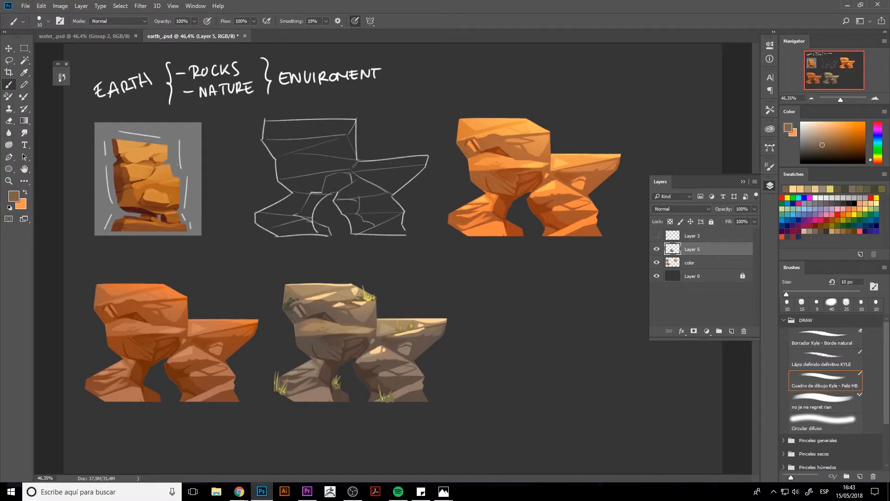
pyautogui.keyDown('alt'); pyautogui.click(349, 307); pyautogui.keyUp('alt')
pyautogui.keyDown('alt'); pyautogui.click(333, 306); pyautogui.keyUp('alt')
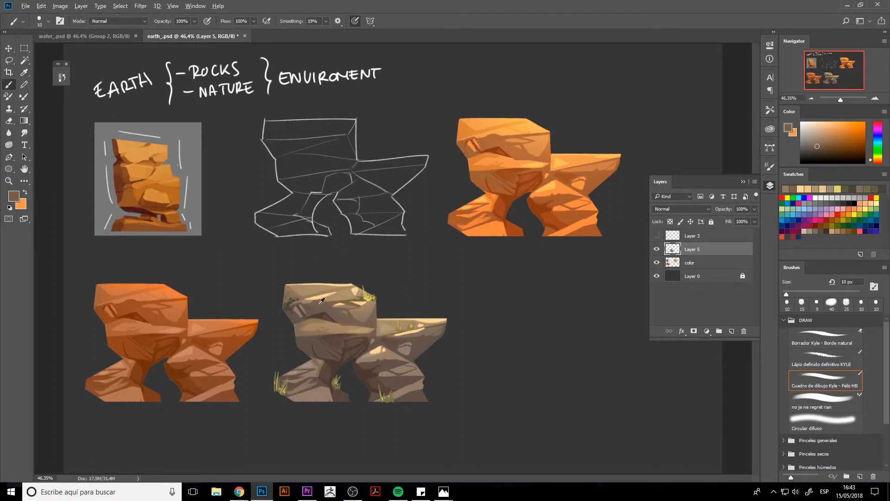
pyautogui.keyDown('alt'); pyautogui.click(325, 299); pyautogui.keyUp('alt')
pyautogui.keyDown('alt'); pyautogui.click(398, 335); pyautogui.keyUp('alt')
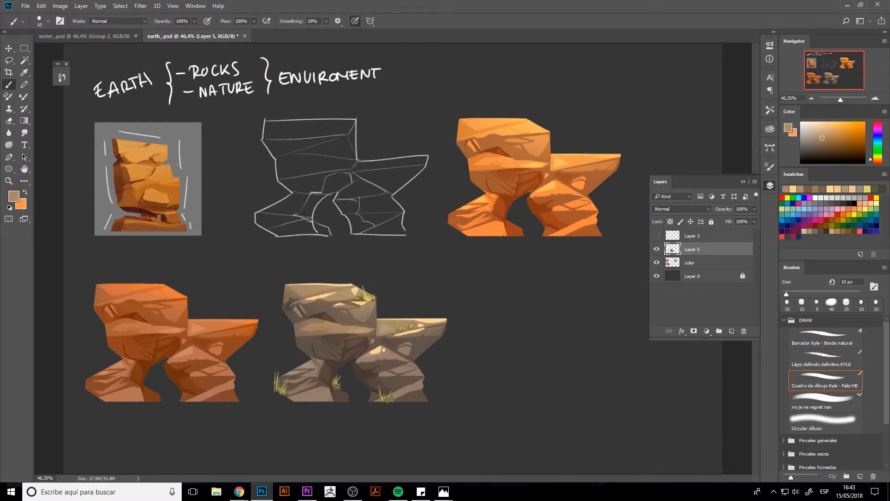
pyautogui.keyDown('alt'); pyautogui.click(426, 326); pyautogui.keyUp('alt')
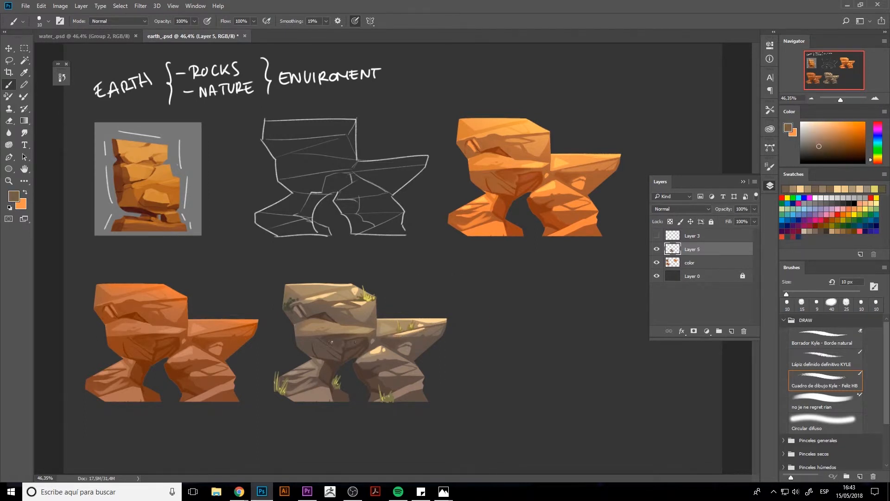
pyautogui.keyDown('alt'); pyautogui.click(324, 336); pyautogui.keyUp('alt')
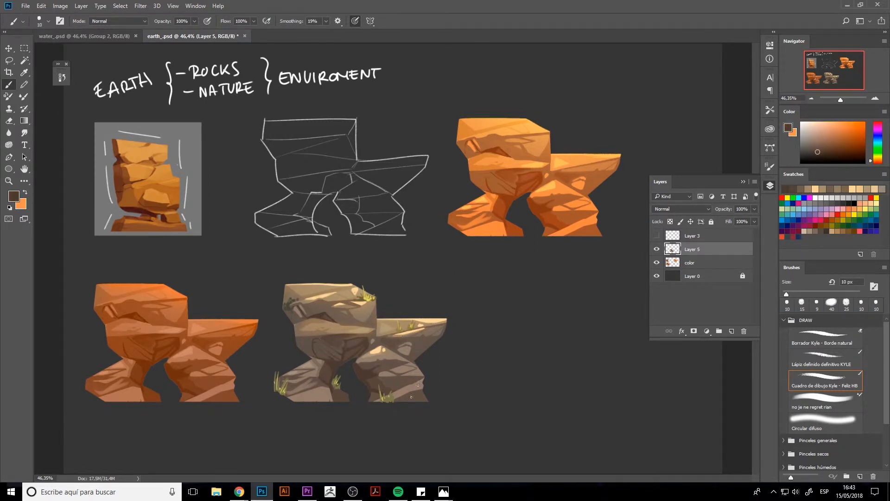
# Dab soft light cream glows on the grey rock's top edges with the Circular difuso brush at 60 px.
pyautogui.keyDown('alt'); pyautogui.click(431, 319); pyautogui.keyUp('alt')
pyautogui.click(825, 422)
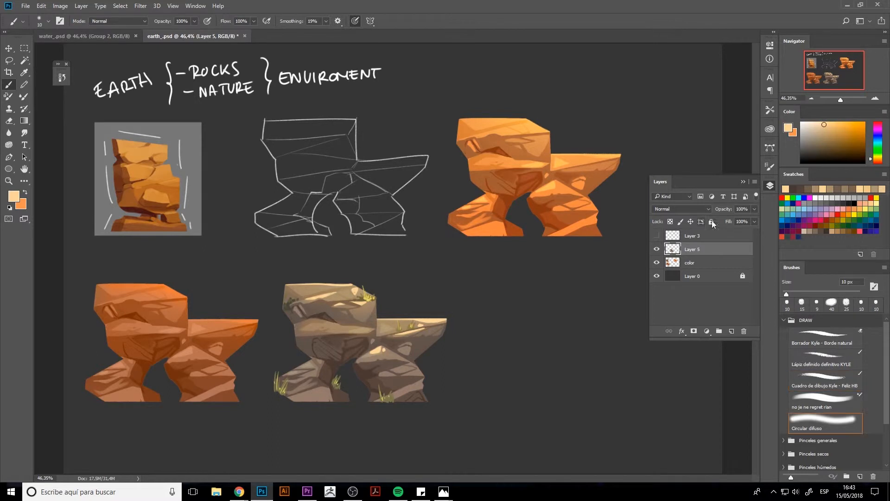
pyautogui.press(']')
pyautogui.press(']')
pyautogui.press(']')
pyautogui.press(']')
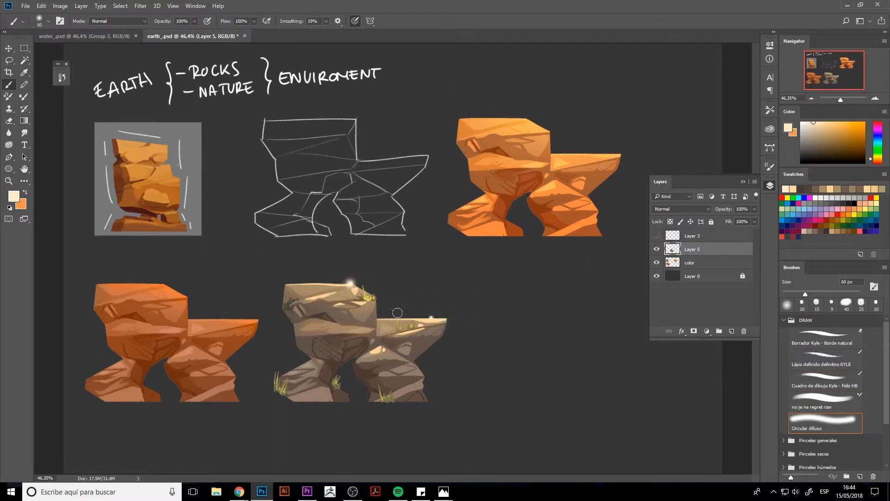
# Paint a soft cream glow along the grey rock's two top edges on a new layer beneath it, and merge it into Layer 5.
pyautogui.keyDown('ctrl'); pyautogui.click(732, 331); pyautogui.keyUp('ctrl')
pyautogui.moveTo(285, 282); pyautogui.dragTo(353, 281)
pyautogui.moveTo(376, 320); pyautogui.dragTo(444, 322)
pyautogui.press('e')
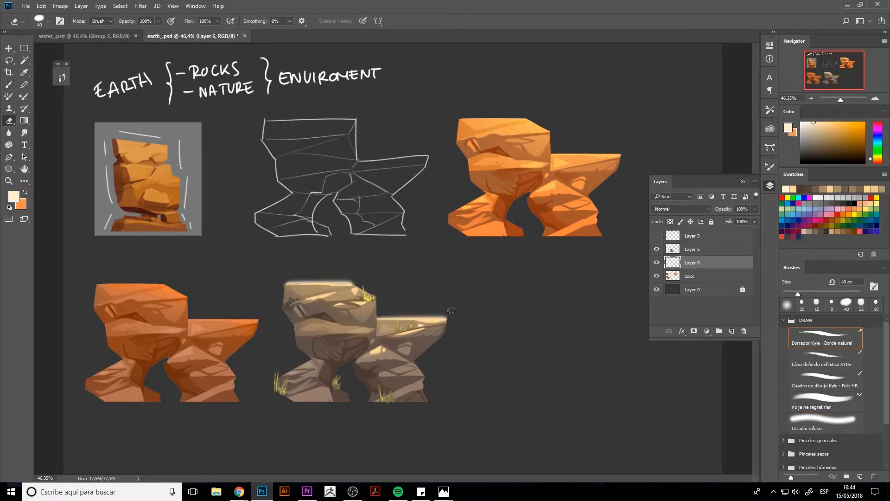
pyautogui.hotkey('ctrl', 'alt', 'z')
pyautogui.hotkey('ctrl', 'alt', 'z')
pyautogui.hotkey('ctrl', 'alt', 'z')
pyautogui.hotkey('ctrl', 'alt', 'z')
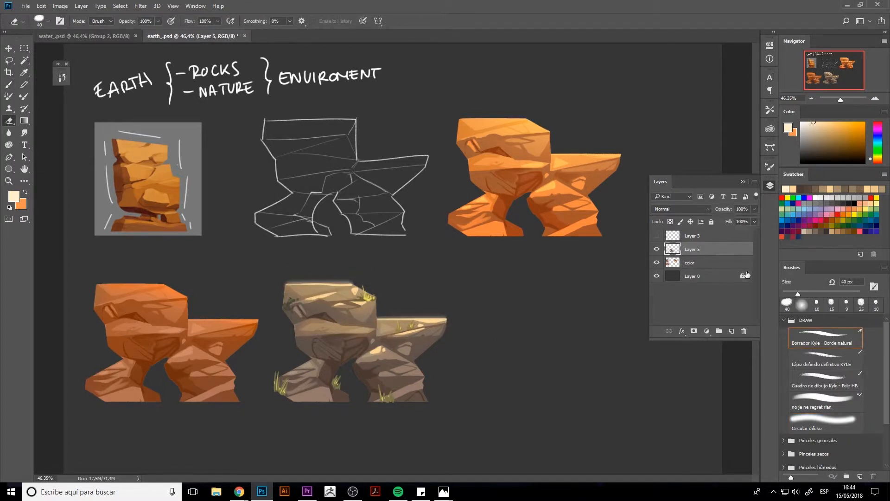
pyautogui.press('b')
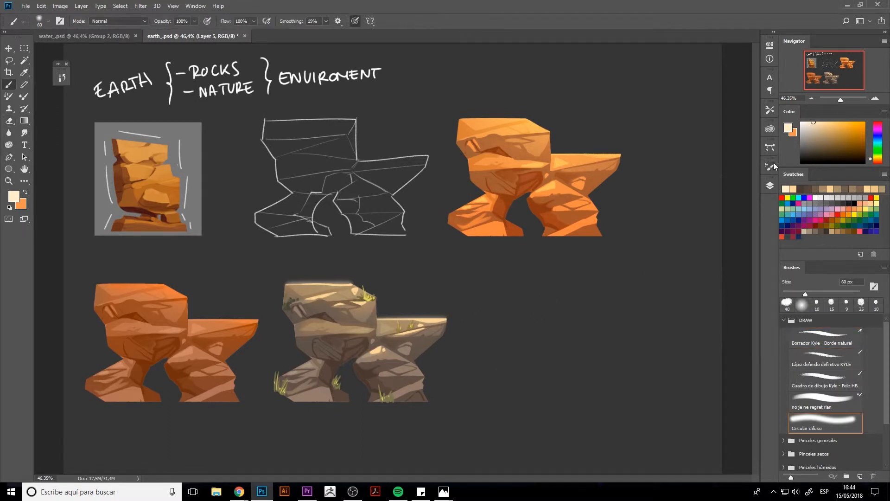
pyautogui.moveTo(489, 402); pyautogui.dragTo(606, 323)
pyautogui.hotkey('ctrl', 'alt', 'z')
pyautogui.hotkey('ctrl', 'alt', 'z')
pyautogui.hotkey('ctrl', 'alt', 'z')
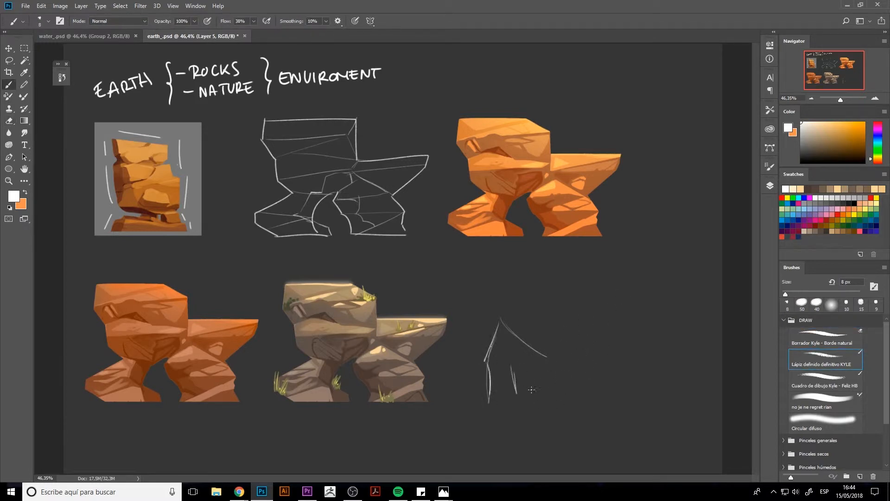
pyautogui.hotkey('ctrl', 'alt', 'z')
pyautogui.hotkey('ctrl', 'alt', 'z')
# Sketch the white outline of a clustered rock formation with a tall spire in the empty area beside the grey rock.
pyautogui.moveTo(525, 358)
pyautogui.mouseDown()
pyautogui.moveTo(503, 374)
pyautogui.moveTo(533, 403)
pyautogui.mouseUp()
pyautogui.moveTo(525, 357); pyautogui.dragTo(562, 401)
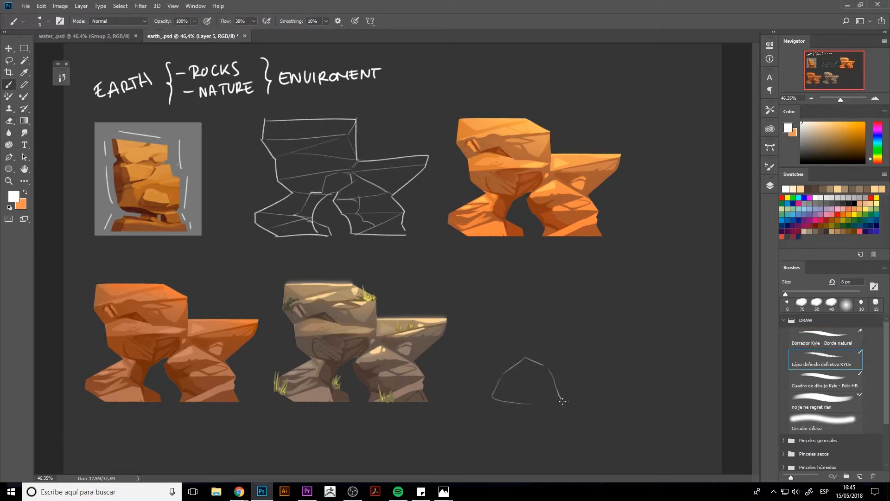
pyautogui.moveTo(533, 357); pyautogui.dragTo(582, 327)
pyautogui.moveTo(582, 328)
pyautogui.mouseDown()
pyautogui.moveTo(604, 383)
pyautogui.moveTo(561, 403)
pyautogui.mouseUp()
pyautogui.moveTo(553, 330)
pyautogui.mouseDown()
pyautogui.moveTo(514, 304)
pyautogui.moveTo(518, 360)
pyautogui.mouseUp()
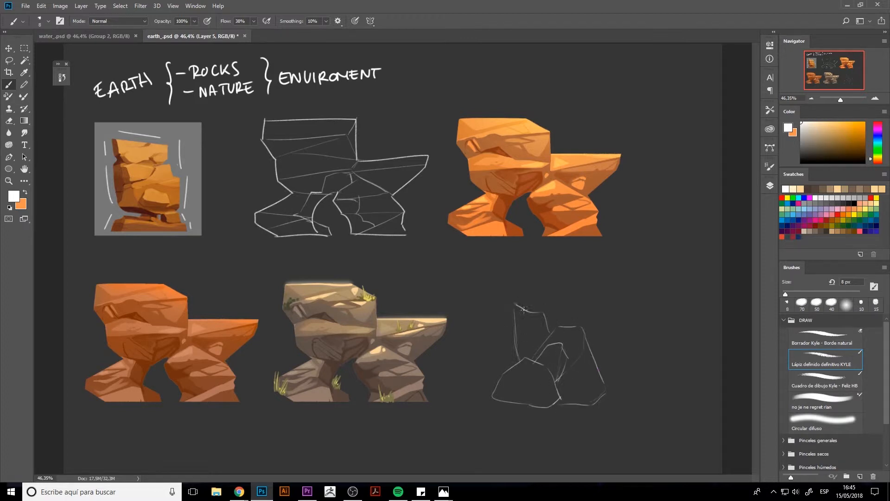
pyautogui.moveTo(521, 314)
pyautogui.mouseDown()
pyautogui.moveTo(505, 282)
pyautogui.moveTo(481, 386)
pyautogui.mouseUp()
# Lasso the new rock sketch, shift it slightly down and to the right, and deselect.
pyautogui.press('l')
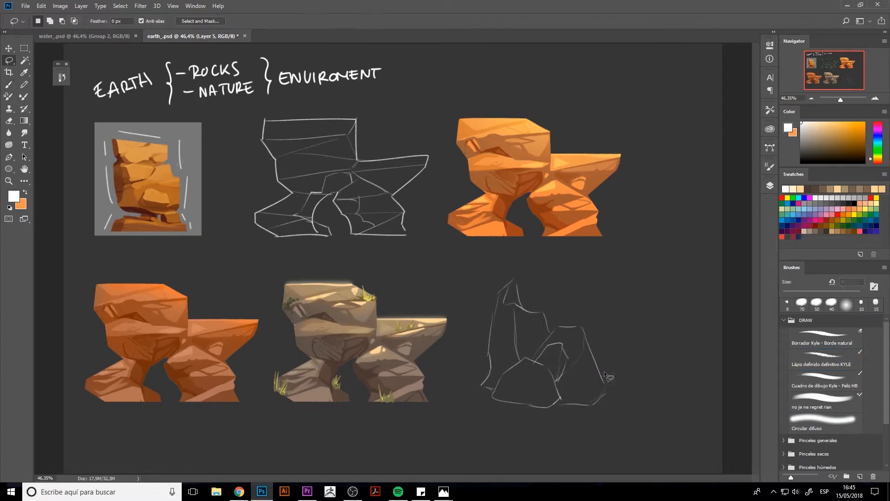
pyautogui.moveTo(636, 405)
pyautogui.mouseDown()
pyautogui.moveTo(472, 332)
pyautogui.moveTo(633, 399)
pyautogui.mouseUp()
pyautogui.hotkey('ctrl', 't')
pyautogui.moveTo(583, 397); pyautogui.dragTo(598, 402)
pyautogui.press('Return')
pyautogui.hotkey('ctrl', 'd')
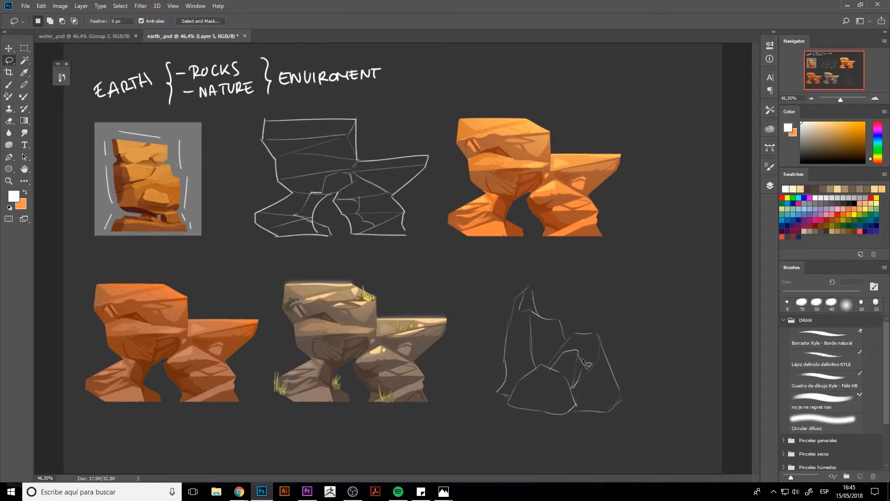
# Handwrite "STEPS: 1 BASE" below the rocks and a circled 1 beside the sketch with the Lápiz definido definitivo KYLE brush.
pyautogui.click(821, 360)
pyautogui.moveTo(129, 432); pyautogui.dragTo(121, 442)
pyautogui.moveTo(132, 437); pyautogui.dragTo(160, 440)
pyautogui.moveTo(156, 432); pyautogui.dragTo(227, 438)
pyautogui.moveTo(228, 424)
pyautogui.mouseDown()
pyautogui.moveTo(253, 424)
pyautogui.moveTo(258, 435)
pyautogui.mouseUp()
pyautogui.moveTo(469, 287); pyautogui.dragTo(467, 302)
pyautogui.moveTo(473, 302); pyautogui.dragTo(471, 301)
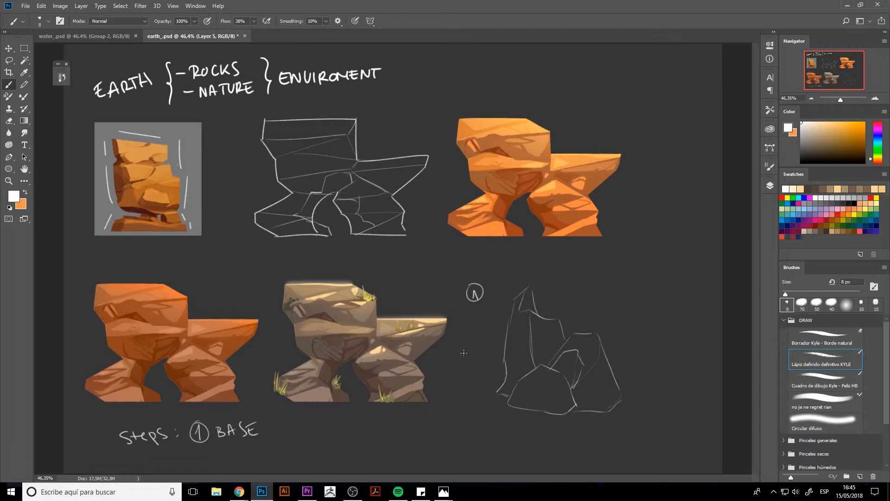
# Handwrite the second step, a circled 2 with "FILL W. COLOR", beneath the "BASE" note.
pyautogui.moveTo(202, 445); pyautogui.dragTo(210, 459)
pyautogui.moveTo(222, 443)
pyautogui.mouseDown()
pyautogui.moveTo(220, 456)
pyautogui.moveTo(244, 453)
pyautogui.mouseUp()
pyautogui.moveTo(253, 442); pyautogui.dragTo(284, 446)
pyautogui.moveTo(296, 438); pyautogui.dragTo(305, 444)
pyautogui.moveTo(311, 435); pyautogui.dragTo(349, 436)
# Handwrite the third step, a circled 3 with "PLAY W. FILTERS", beside the other step notes.
pyautogui.moveTo(347, 420); pyautogui.dragTo(350, 432)
pyautogui.moveTo(365, 432)
pyautogui.mouseDown()
pyautogui.moveTo(369, 420)
pyautogui.moveTo(383, 430)
pyautogui.mouseUp()
pyautogui.moveTo(385, 431); pyautogui.dragTo(391, 429)
pyautogui.moveTo(392, 416)
pyautogui.mouseDown()
pyautogui.moveTo(364, 446)
pyautogui.moveTo(402, 446)
pyautogui.mouseUp()
pyautogui.moveTo(402, 433); pyautogui.dragTo(412, 432)
pyautogui.moveTo(408, 434); pyautogui.dragTo(408, 447)
pyautogui.moveTo(416, 433); pyautogui.dragTo(419, 445)
pyautogui.moveTo(423, 443); pyautogui.dragTo(431, 442)
pyautogui.moveTo(443, 425); pyautogui.dragTo(439, 435)
# Handwrite "BE CREATIVE WITH THE SHAPES" above the orange rock.
pyautogui.moveTo(440, 80)
pyautogui.mouseDown()
pyautogui.moveTo(443, 95)
pyautogui.moveTo(463, 94)
pyautogui.mouseUp()
pyautogui.moveTo(488, 79); pyautogui.dragTo(490, 91)
pyautogui.moveTo(495, 90); pyautogui.dragTo(530, 76)
pyautogui.moveTo(531, 74)
pyautogui.mouseDown()
pyautogui.moveTo(548, 90)
pyautogui.moveTo(582, 78)
pyautogui.mouseUp()
pyautogui.moveTo(587, 75); pyautogui.dragTo(613, 87)
pyautogui.moveTo(621, 75); pyautogui.dragTo(629, 88)
pyautogui.moveTo(638, 74); pyautogui.dragTo(662, 86)
pyautogui.moveTo(595, 100); pyautogui.dragTo(622, 109)
pyautogui.moveTo(630, 110); pyautogui.dragTo(635, 99)
pyautogui.moveTo(640, 102); pyautogui.dragTo(664, 105)
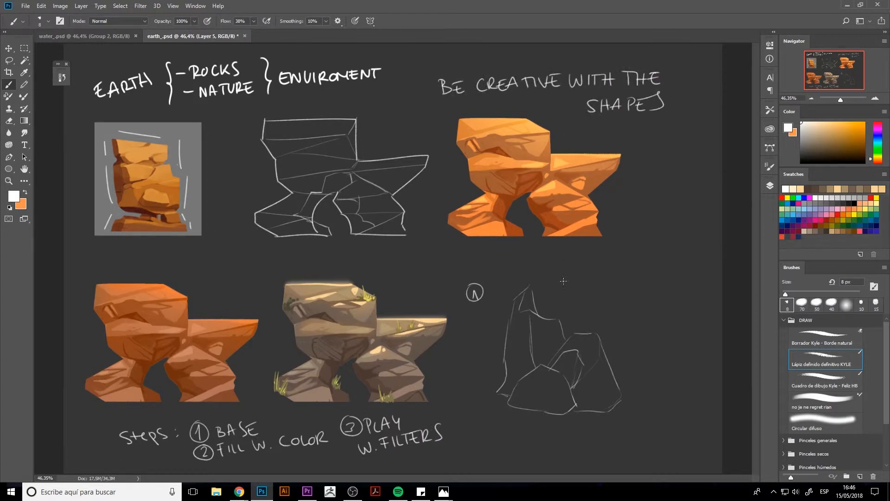
# Handwrite "LET'S "ROCK"" beside the orange rock and doodle a rock-gesture hand below it.
pyautogui.moveTo(634, 134); pyautogui.dragTo(642, 147)
pyautogui.moveTo(643, 136); pyautogui.dragTo(673, 145)
pyautogui.moveTo(645, 177)
pyautogui.mouseDown()
pyautogui.moveTo(654, 167)
pyautogui.moveTo(635, 162)
pyautogui.mouseUp()
pyautogui.moveTo(656, 172)
pyautogui.mouseDown()
pyautogui.moveTo(686, 177)
pyautogui.moveTo(699, 163)
pyautogui.mouseUp()
pyautogui.moveTo(694, 204)
pyautogui.mouseDown()
pyautogui.moveTo(706, 200)
pyautogui.moveTo(678, 220)
pyautogui.mouseUp()
pyautogui.moveTo(685, 208)
pyautogui.mouseDown()
pyautogui.moveTo(699, 219)
pyautogui.moveTo(677, 219)
pyautogui.mouseUp()
pyautogui.moveTo(689, 213)
pyautogui.mouseDown()
pyautogui.moveTo(709, 227)
pyautogui.moveTo(702, 240)
pyautogui.mouseUp()
pyautogui.moveTo(709, 201); pyautogui.dragTo(717, 229)
pyautogui.moveTo(698, 237); pyautogui.dragTo(721, 257)
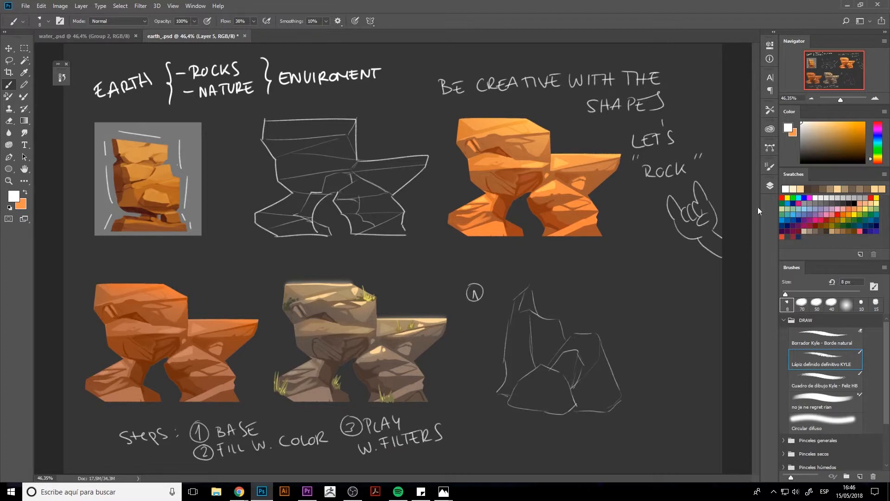
# Add a new layer with a reddish-brown foreground colour and trace the sketched rock cluster's base edge with the Pen tool.
pyautogui.click(770, 186)
pyautogui.click(751, 336)
pyautogui.click(770, 186)
pyautogui.press('p')
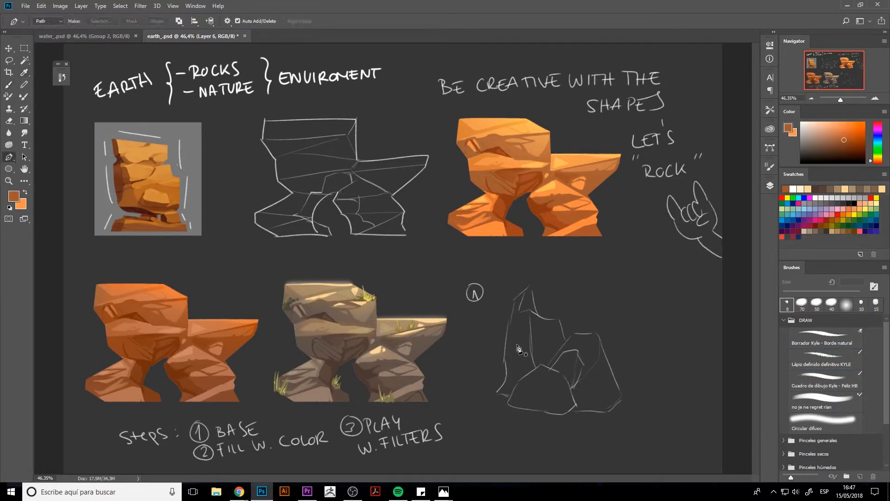
pyautogui.click(497, 392)
pyautogui.click(512, 396)
pyautogui.click(520, 409)
pyautogui.click(544, 411)
pyautogui.click(557, 416)
pyautogui.click(574, 410)
pyautogui.click(601, 415)
pyautogui.click(613, 411)
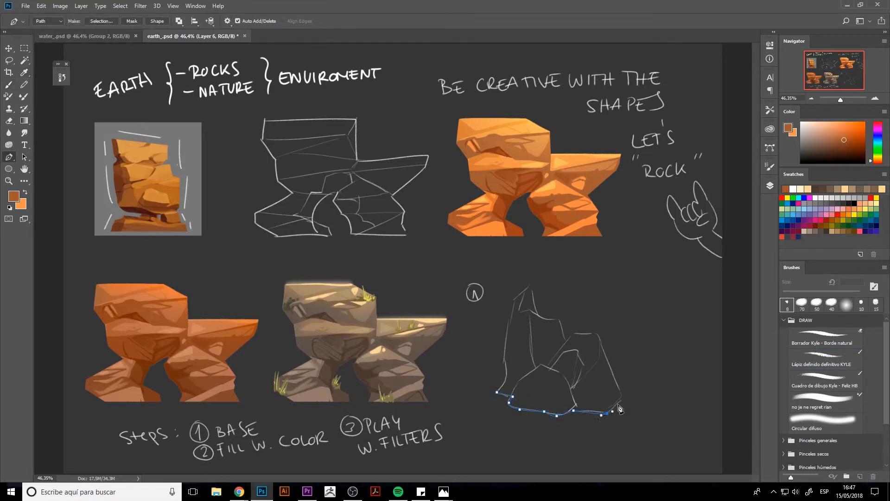
# Continue the pen path up the sketch's right side, over the spire and down the left side, close it and show its work path.
pyautogui.click(619, 404)
pyautogui.click(622, 396)
pyautogui.click(597, 333)
pyautogui.click(575, 334)
pyautogui.click(565, 342)
pyautogui.click(557, 319)
pyautogui.click(538, 315)
pyautogui.moveTo(532, 286); pyautogui.dragTo(532, 274)
pyautogui.click(515, 299)
pyautogui.click(508, 327)
pyautogui.click(503, 362)
pyautogui.click(497, 392)
pyautogui.click(769, 148)
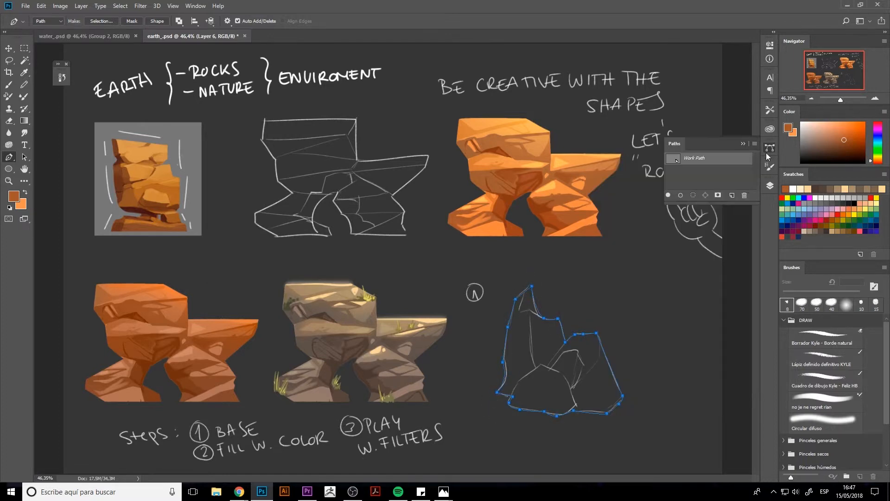
# Fill the closed path around the rock cluster with the reddish-brown foreground colour, then delete the work path.
pyautogui.click(668, 195)
pyautogui.click(769, 147)
pyautogui.click(770, 185)
pyautogui.hotkey('alt', ']')
pyautogui.hotkey('alt', ']')
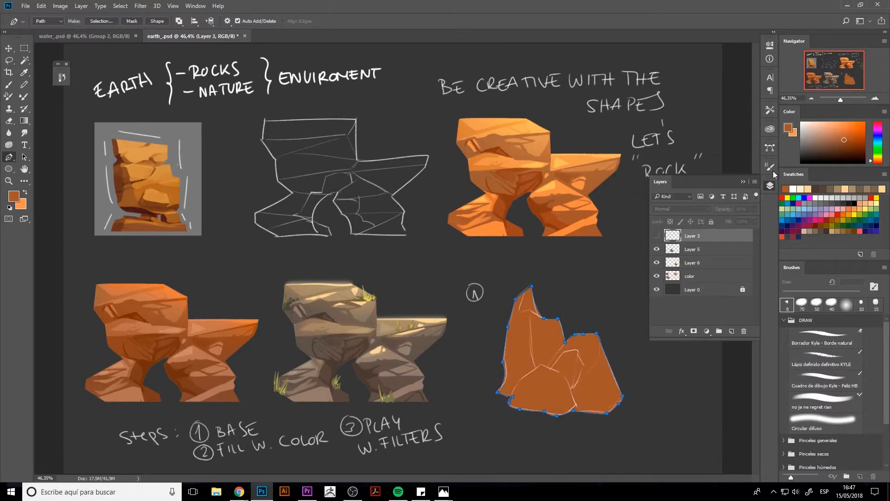
pyautogui.click(770, 147)
pyautogui.click(747, 195)
pyautogui.press('Return')
# Select the rock-cluster sketch on Layer 5, darken its lines with Hue/Saturation and deselect.
pyautogui.click(694, 254)
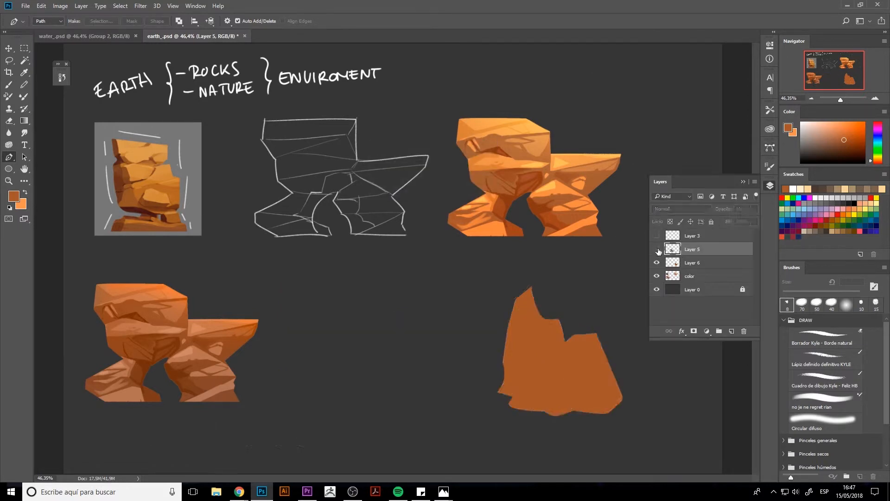
pyautogui.click(693, 235)
pyautogui.click(693, 249)
pyautogui.press('m')
pyautogui.moveTo(491, 268); pyautogui.dragTo(654, 434)
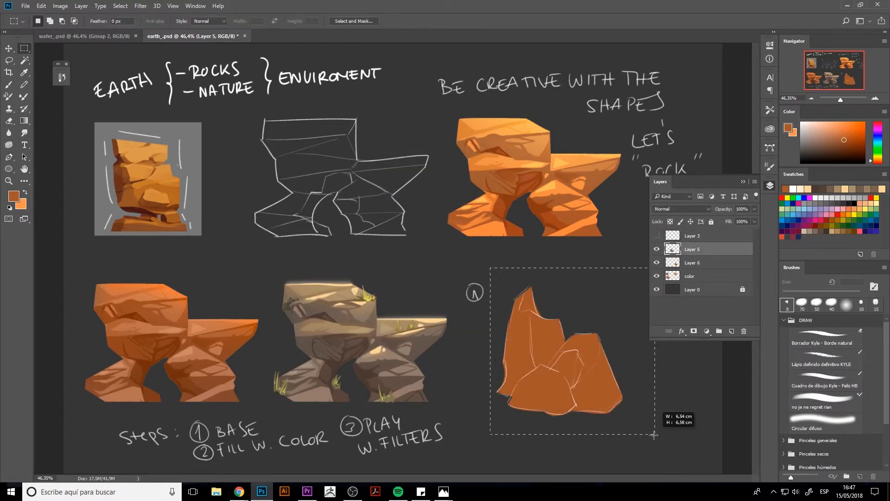
pyautogui.hotkey('ctrl', 'u')
pyautogui.press('Return')
pyautogui.hotkey('ctrl', 'd')
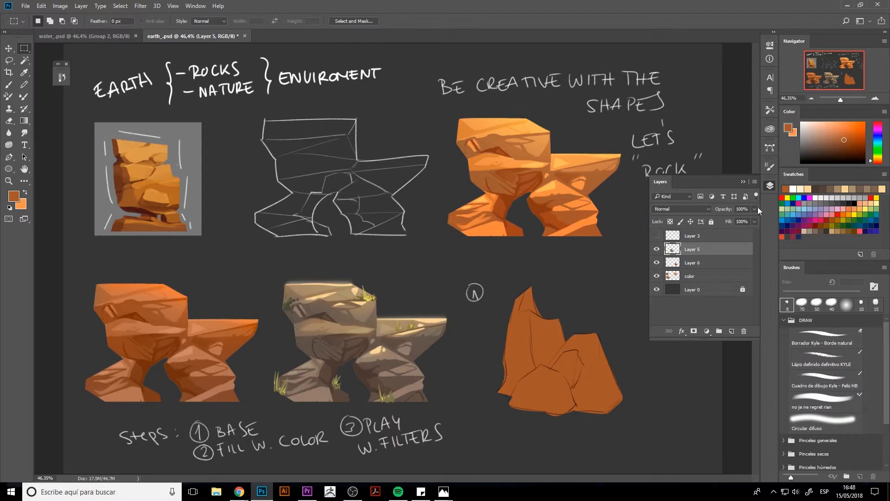
# Lower Layer 5's opacity to 33% and lock both Layer 5 and the color layer.
pyautogui.moveTo(755, 209); pyautogui.dragTo(721, 218)
pyautogui.click(711, 222)
pyautogui.click(700, 276)
pyautogui.click(711, 221)
# Delete the hidden Layer 3 and make Layer 6 the active layer.
pyautogui.click(698, 236)
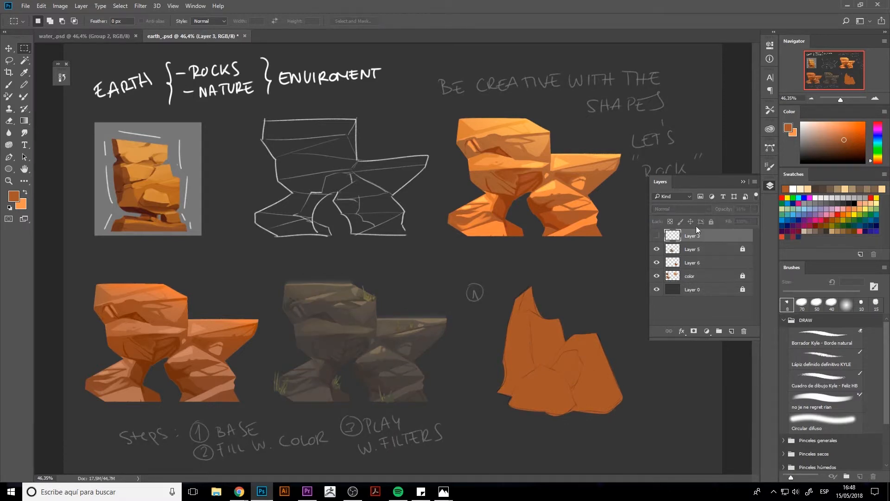
pyautogui.click(657, 236)
pyautogui.press('Delete')
pyautogui.click(662, 251)
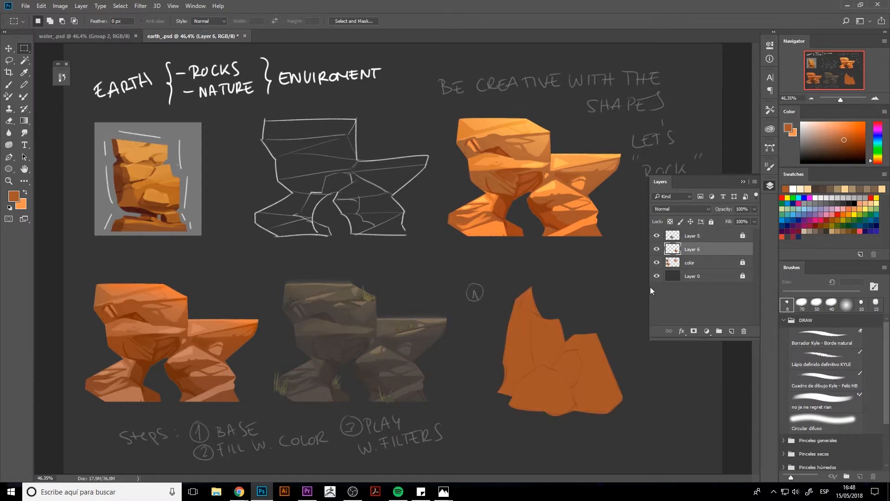
# Sample light orange from the finished orange rock and choose the "no je ne regret rian" mixer brush.
pyautogui.keyDown('ctrl'); pyautogui.click(672, 249); pyautogui.keyUp('ctrl')
pyautogui.press('b')
pyautogui.keyDown('alt'); pyautogui.click(508, 165); pyautogui.keyUp('alt')
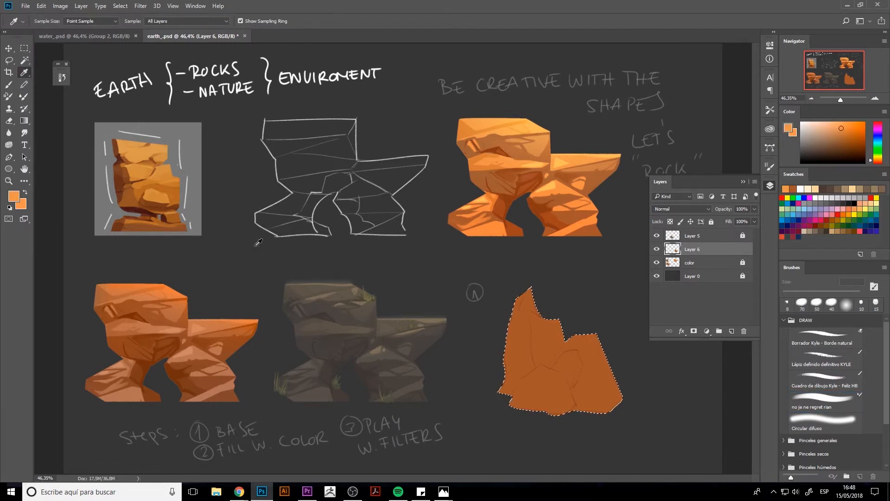
pyautogui.click(9, 85)
pyautogui.click(824, 402)
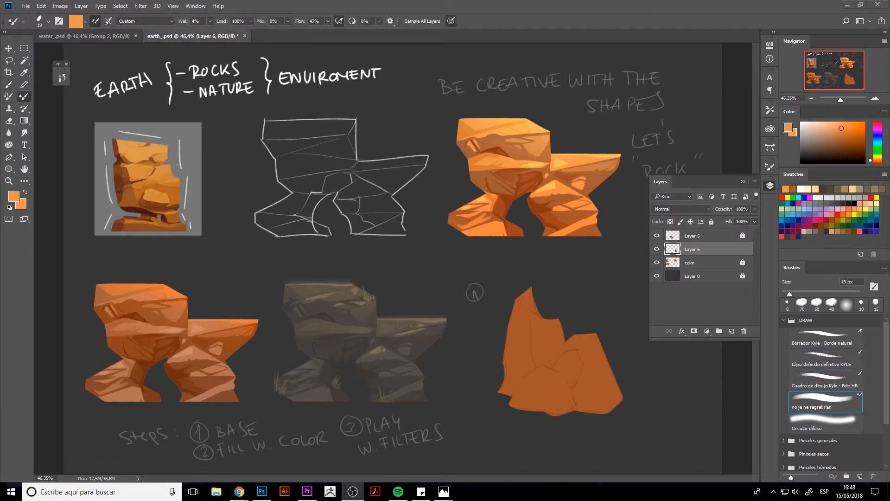
# Load Layer 6's silhouette as a selection and set the mixer brush to 0% wet, 100% flow and 12% smoothing.
pyautogui.keyDown('ctrl'); pyautogui.click(672, 249); pyautogui.keyUp('ctrl')
pyautogui.click(769, 168)
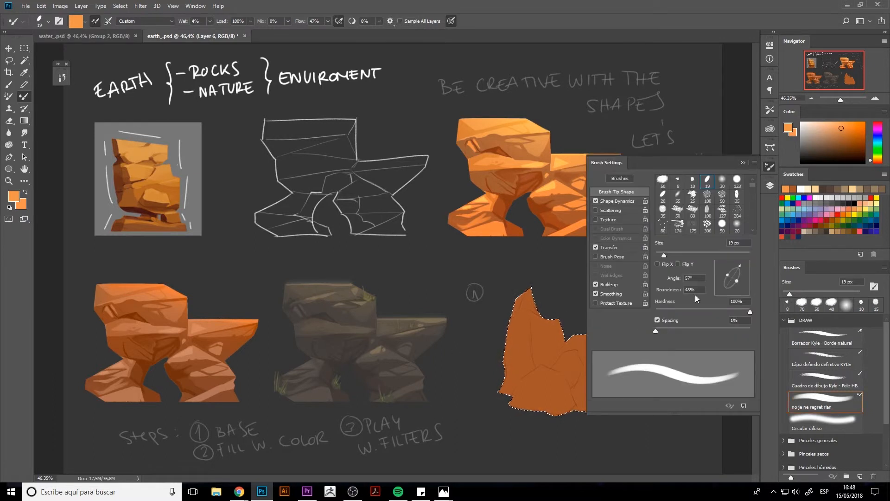
pyautogui.click(327, 21)
pyautogui.moveTo(327, 32); pyautogui.dragTo(369, 34)
pyautogui.moveTo(210, 21); pyautogui.dragTo(207, 32)
pyautogui.moveTo(379, 21); pyautogui.dragTo(381, 32)
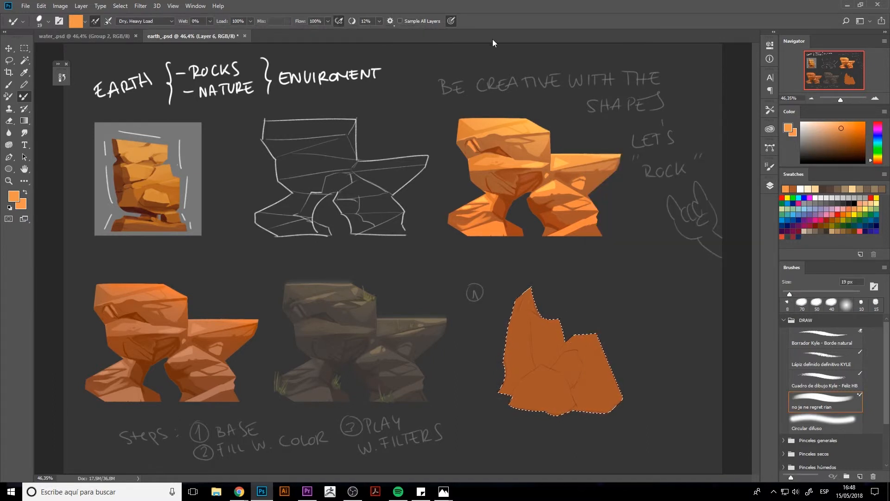
# Paint light orange lit planes on the spire, right rock and front boulder inside the selection, enlarging the brush for broad areas.
pyautogui.moveTo(534, 317)
pyautogui.mouseDown()
pyautogui.moveTo(550, 331)
pyautogui.moveTo(532, 339)
pyautogui.moveTo(543, 324)
pyautogui.moveTo(547, 339)
pyautogui.moveTo(564, 326)
pyautogui.moveTo(542, 322)
pyautogui.moveTo(535, 338)
pyautogui.moveTo(562, 371)
pyautogui.moveTo(578, 376)
pyautogui.moveTo(576, 352)
pyautogui.moveTo(568, 371)
pyautogui.moveTo(523, 386)
pyautogui.moveTo(557, 398)
pyautogui.moveTo(526, 387)
pyautogui.moveTo(543, 401)
pyautogui.moveTo(556, 389)
pyautogui.moveTo(564, 394)
pyautogui.moveTo(554, 415)
pyautogui.moveTo(526, 406)
pyautogui.mouseUp()
pyautogui.press(']')
pyautogui.press(']')
pyautogui.press(']')
pyautogui.moveTo(589, 341)
pyautogui.mouseDown()
pyautogui.moveTo(582, 350)
pyautogui.moveTo(579, 400)
pyautogui.moveTo(596, 339)
pyautogui.moveTo(554, 365)
pyautogui.moveTo(577, 372)
pyautogui.moveTo(549, 372)
pyautogui.moveTo(559, 394)
pyautogui.moveTo(546, 420)
pyautogui.moveTo(556, 422)
pyautogui.moveTo(526, 388)
pyautogui.mouseUp()
# Shade the right rock's right side and the crease beside the boulder with browns sampled from the painted rocks.
pyautogui.keyDown('alt'); pyautogui.click(600, 374); pyautogui.keyUp('alt')
pyautogui.press('[')
pyautogui.press('[')
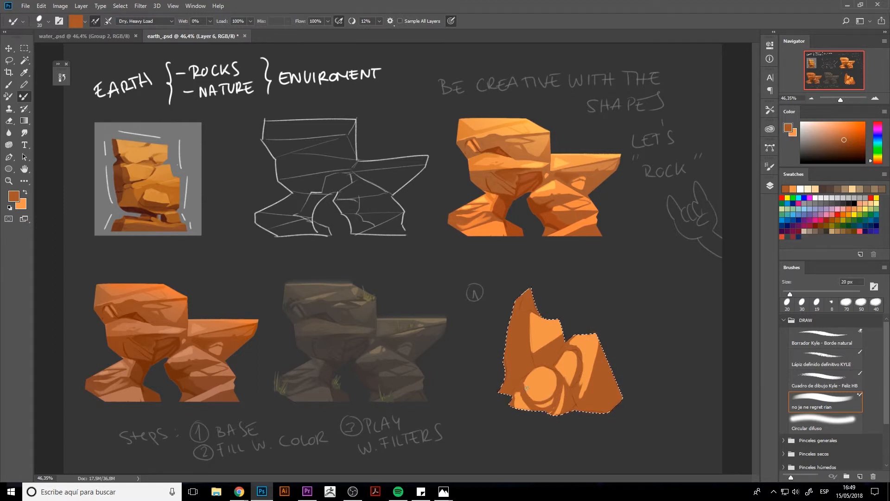
pyautogui.keyDown('alt'); pyautogui.click(564, 217); pyautogui.keyUp('alt')
pyautogui.keyDown('alt'); pyautogui.click(551, 210); pyautogui.keyUp('alt')
pyautogui.moveTo(600, 348); pyautogui.dragTo(605, 411)
pyautogui.press(']')
pyautogui.press(']')
pyautogui.moveTo(611, 408)
pyautogui.mouseDown()
pyautogui.moveTo(608, 360)
pyautogui.moveTo(618, 403)
pyautogui.moveTo(566, 387)
pyautogui.mouseUp()
# Shade the lower part of the spire's lit face brown and paint light orange along its tip with a 20 px brush.
pyautogui.keyDown('alt'); pyautogui.click(569, 397); pyautogui.keyUp('alt')
pyautogui.moveTo(535, 358); pyautogui.dragTo(560, 341)
pyautogui.keyDown('alt'); pyautogui.click(545, 326); pyautogui.keyUp('alt')
pyautogui.press('[')
pyautogui.press('[')
pyautogui.moveTo(529, 295); pyautogui.dragTo(538, 310)
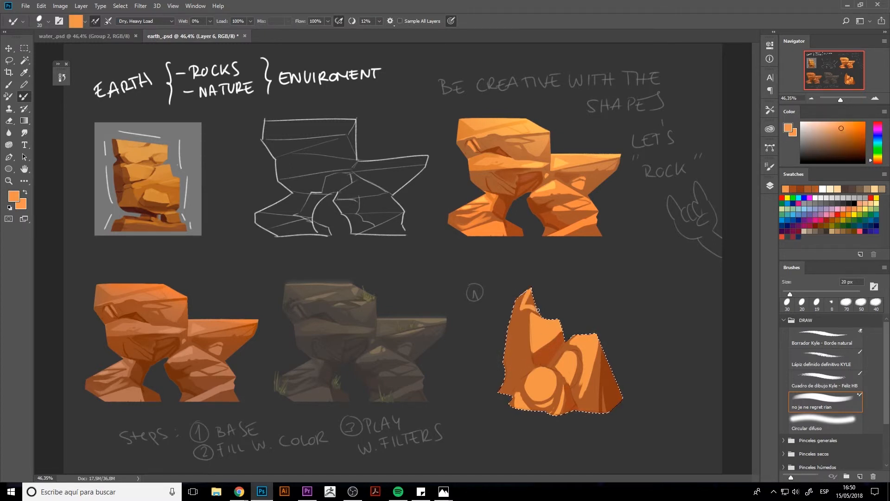
# Sample dark brown, brown and light orange to deepen the creases around the front boulder and brighten the spire's edge.
pyautogui.keyDown('alt'); pyautogui.click(605, 364); pyautogui.keyUp('alt')
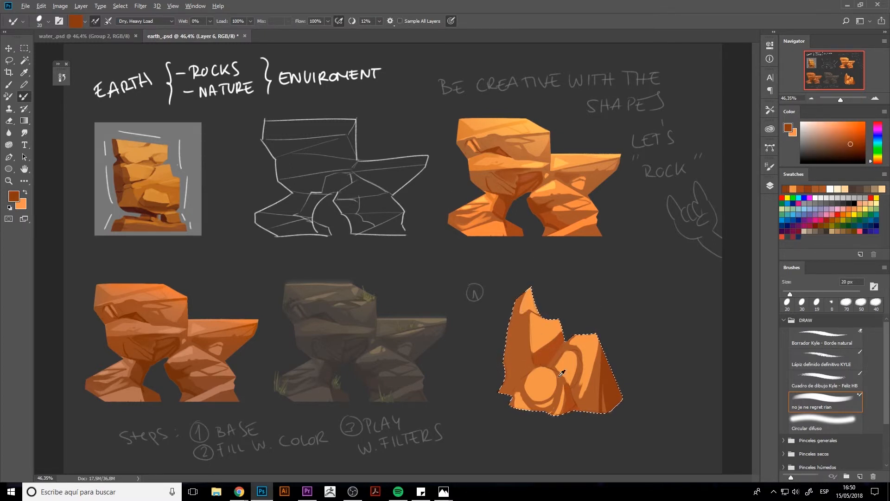
pyautogui.moveTo(563, 376)
pyautogui.mouseDown()
pyautogui.moveTo(565, 405)
pyautogui.moveTo(578, 416)
pyautogui.moveTo(524, 385)
pyautogui.mouseUp()
pyautogui.keyDown('alt'); pyautogui.click(569, 393); pyautogui.keyUp('alt')
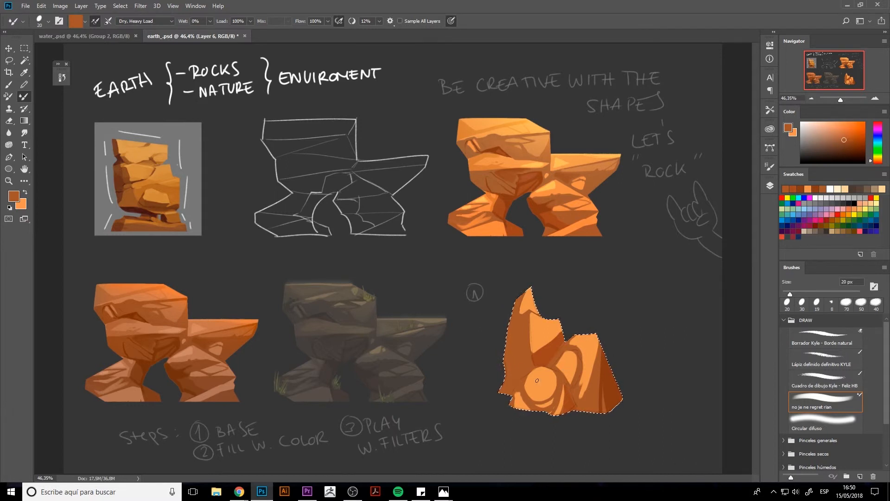
pyautogui.keyDown('alt'); pyautogui.click(520, 386); pyautogui.keyUp('alt')
pyautogui.keyDown('alt'); pyautogui.click(526, 323); pyautogui.keyUp('alt')
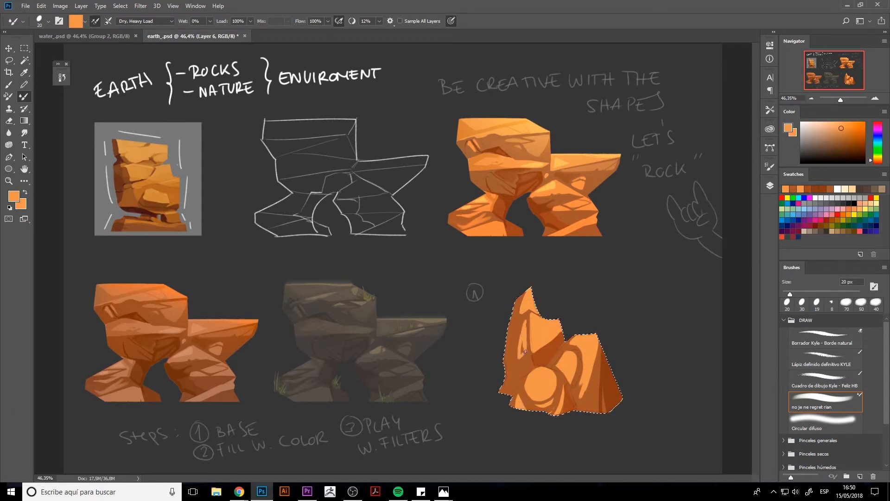
pyautogui.keyDown('alt'); pyautogui.click(580, 386); pyautogui.keyUp('alt')
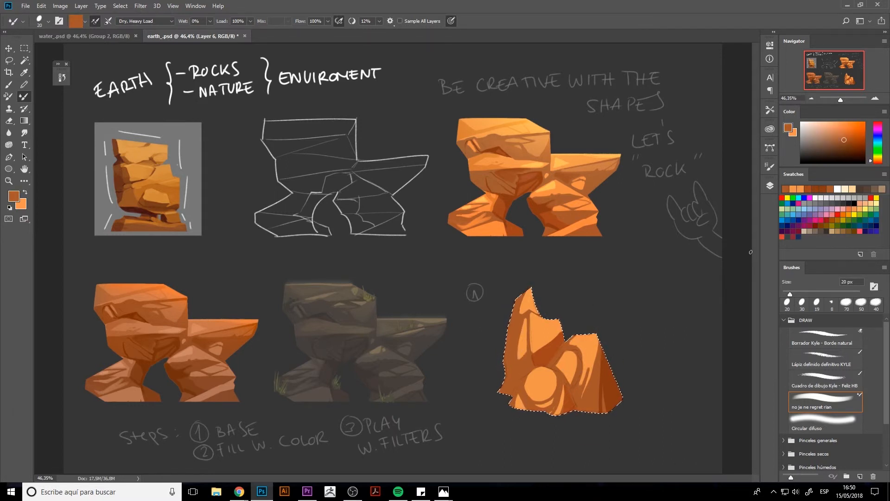
# Paint mid-orange strokes on the lower left of the spire using colour sampled from the orange rock.
pyautogui.keyDown('alt'); pyautogui.click(461, 218); pyautogui.keyUp('alt')
pyautogui.keyDown('alt'); pyautogui.click(513, 362); pyautogui.keyUp('alt')
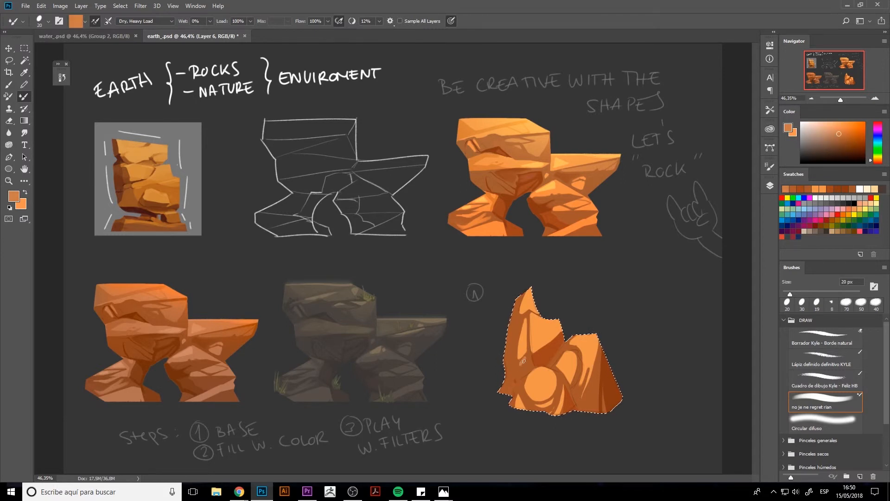
pyautogui.moveTo(516, 357)
pyautogui.mouseDown()
pyautogui.moveTo(511, 373)
pyautogui.moveTo(518, 377)
pyautogui.mouseUp()
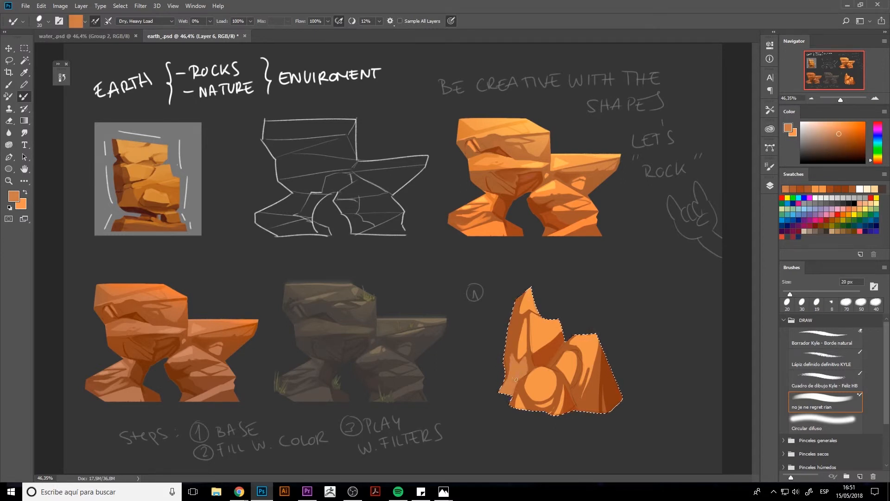
# Add sampled mid-orange and brown streaks to the shaded side of the right rock.
pyautogui.keyDown('alt'); pyautogui.click(562, 331); pyautogui.keyUp('alt')
pyautogui.keyDown('alt'); pyautogui.click(588, 397); pyautogui.keyUp('alt')
pyautogui.moveTo(588, 397); pyautogui.dragTo(591, 394)
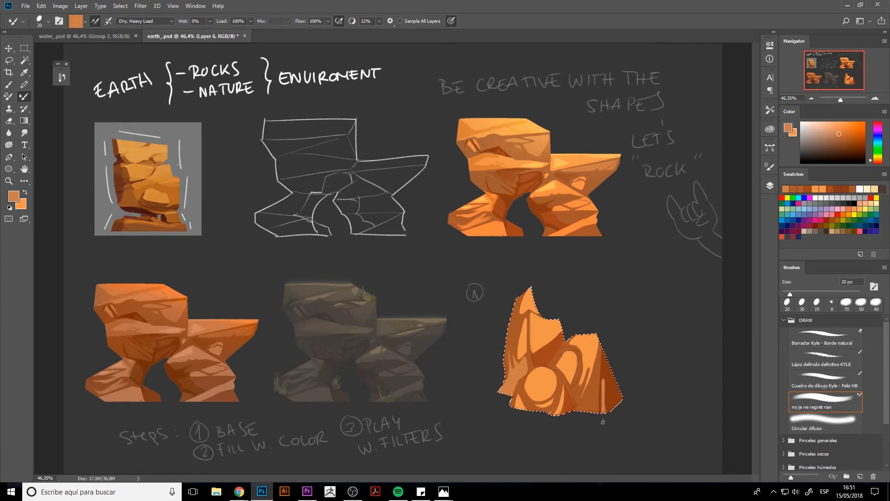
pyautogui.keyDown('alt'); pyautogui.click(594, 390); pyautogui.keyUp('alt')
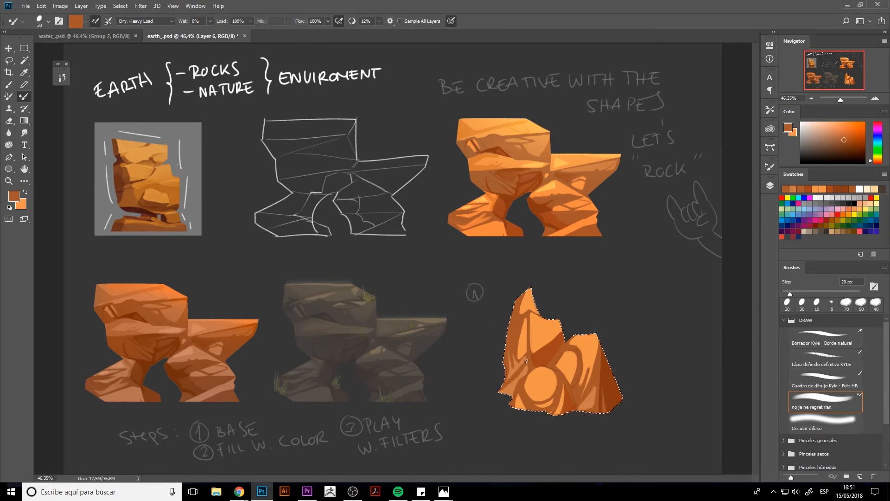
# Sample dark brown from the orange rock and add dark accents and a crack to the spire with a 15 px brush.
pyautogui.keyDown('alt'); pyautogui.click(520, 185); pyautogui.keyUp('alt')
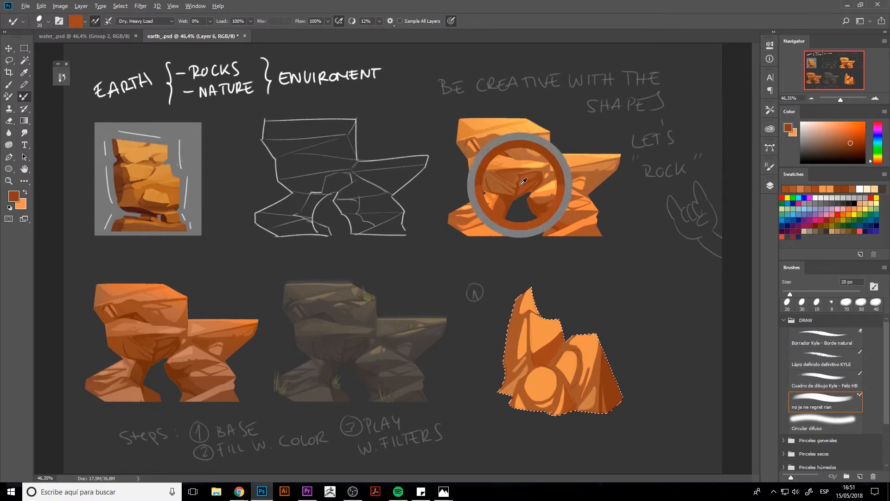
pyautogui.press('[')
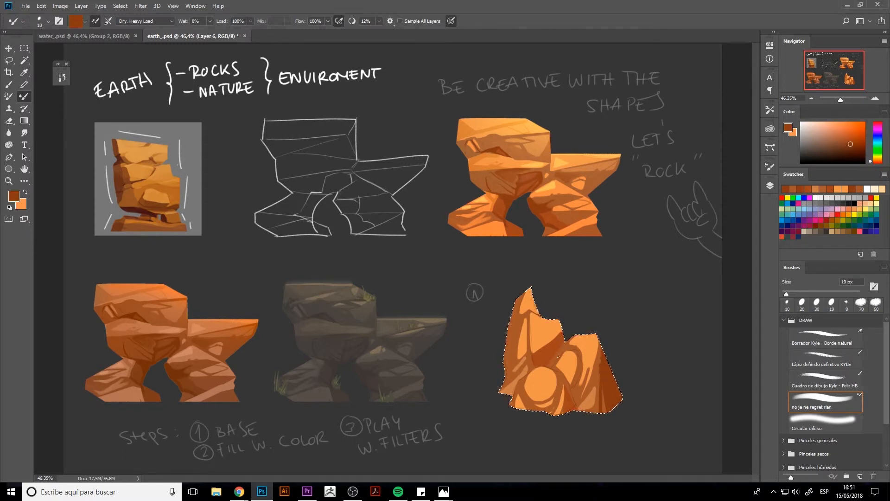
pyautogui.press(']')
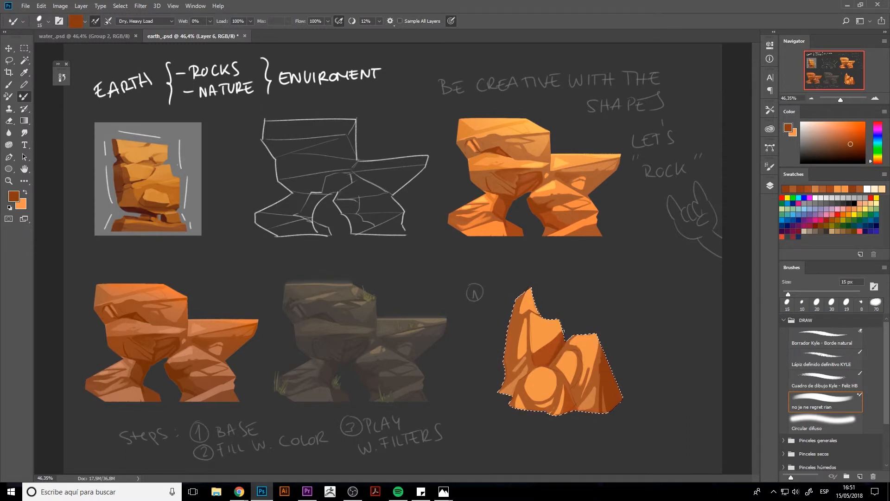
pyautogui.keyDown('alt'); pyautogui.click(557, 337); pyautogui.keyUp('alt')
pyautogui.moveTo(554, 343); pyautogui.dragTo(547, 331)
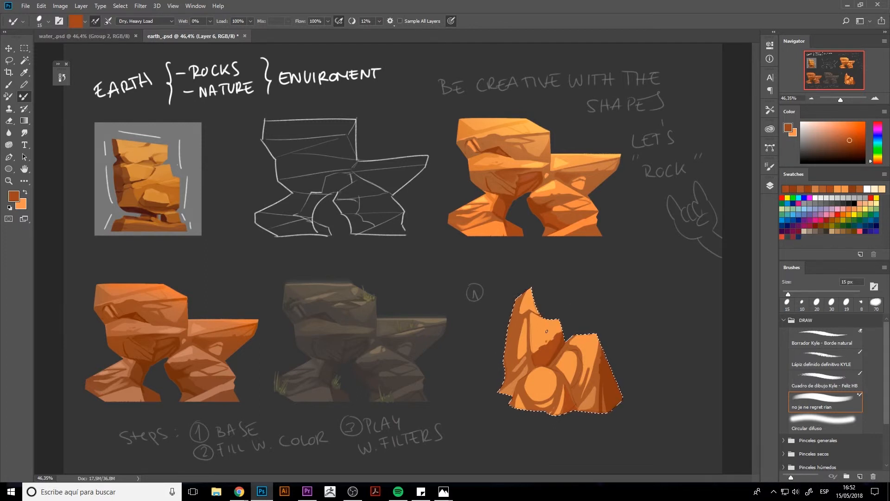
# Set the brush to 9 px with 16% smoothing and paint fine brown details where the spire meets the boulder.
pyautogui.press('[')
pyautogui.press('[')
pyautogui.keyDown('alt'); pyautogui.click(546, 331); pyautogui.keyUp('alt')
pyautogui.click(381, 21)
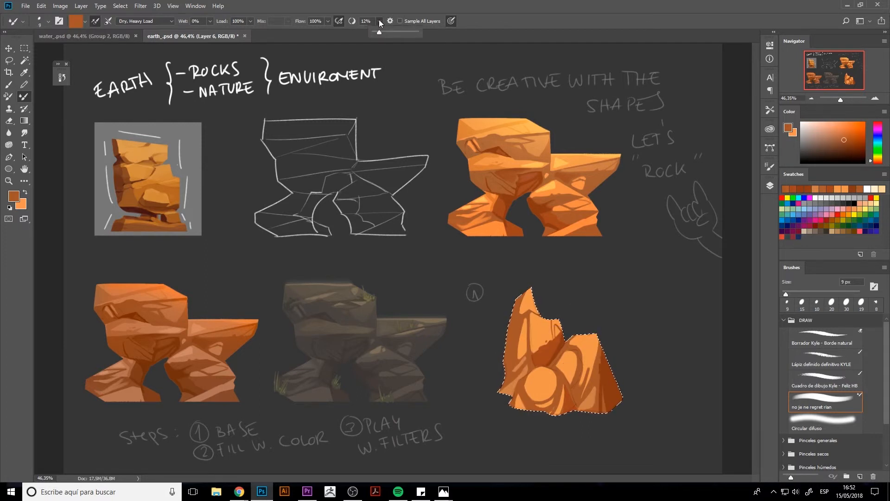
pyautogui.moveTo(379, 32); pyautogui.dragTo(382, 31)
pyautogui.moveTo(561, 358)
pyautogui.mouseDown()
pyautogui.moveTo(523, 389)
pyautogui.moveTo(559, 376)
pyautogui.moveTo(572, 358)
pyautogui.moveTo(549, 399)
pyautogui.moveTo(528, 389)
pyautogui.moveTo(564, 378)
pyautogui.moveTo(586, 348)
pyautogui.moveTo(582, 377)
pyautogui.moveTo(589, 379)
pyautogui.moveTo(592, 347)
pyautogui.moveTo(541, 370)
pyautogui.mouseUp()
# Paint yellow-orange highlights on the cluster's lit faces and front boulder with a 20 px brush.
pyautogui.keyDown('alt'); pyautogui.click(541, 371); pyautogui.keyUp('alt')
pyautogui.press(']')
pyautogui.press(']')
# Deselect the rock silhouette, unlock Layer 5 and the color layer, and merge them with Layer 6.
pyautogui.click(770, 186)
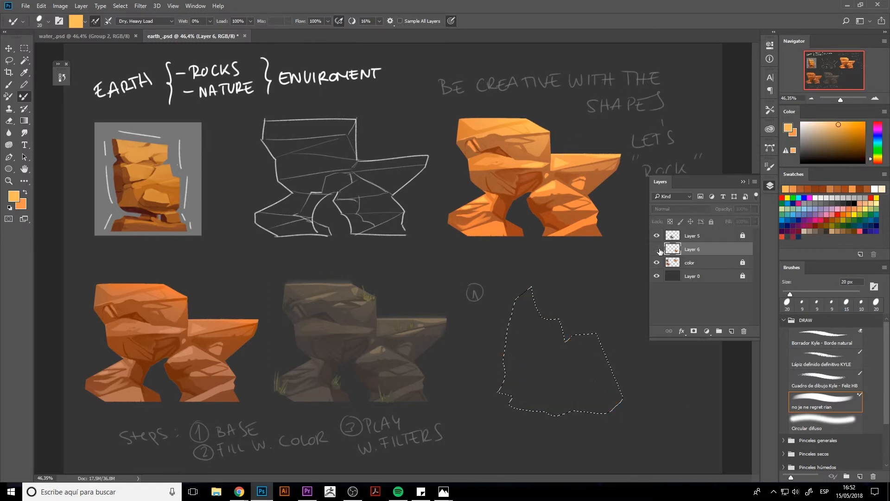
pyautogui.click(695, 262)
pyautogui.press('e')
pyautogui.hotkey('ctrl', 'd')
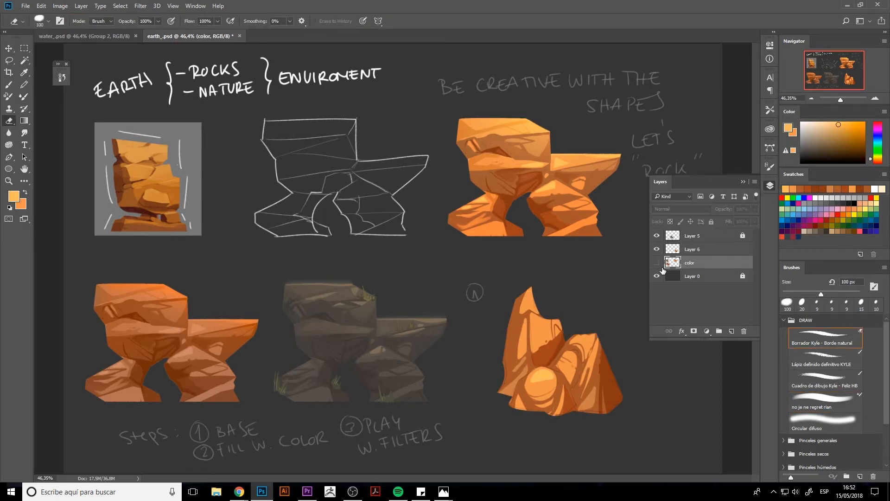
pyautogui.click(709, 236)
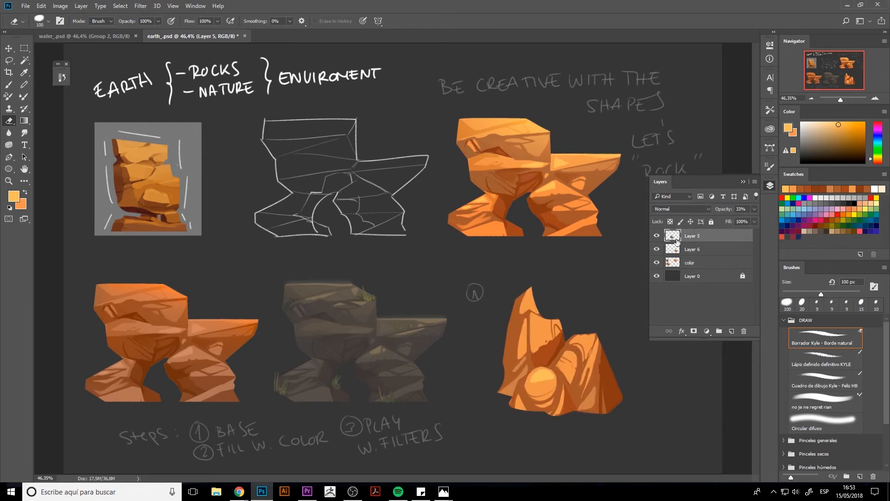
pyautogui.click(684, 249)
pyautogui.hotkey('ctrl', 'e')
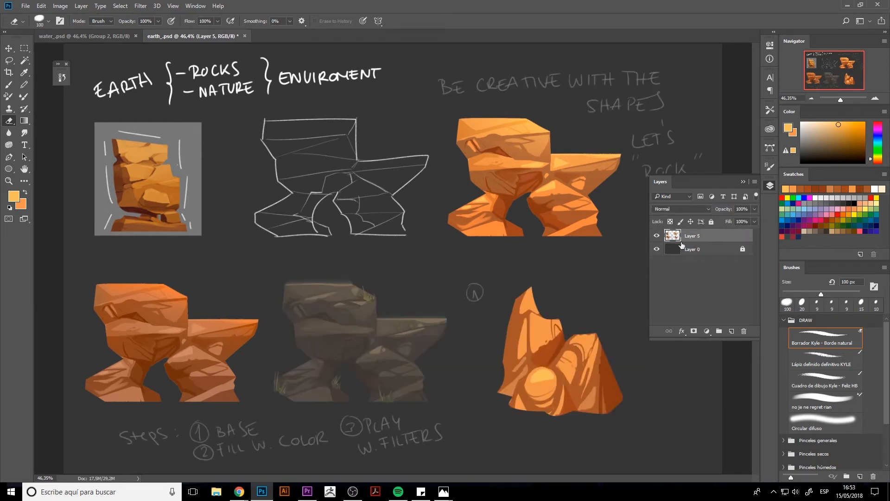
# Switch back to the "no je ne regret rian" brush at 10 px and refine the cluster's base and right rock.
pyautogui.click(770, 186)
pyautogui.click(826, 401)
pyautogui.press('[')
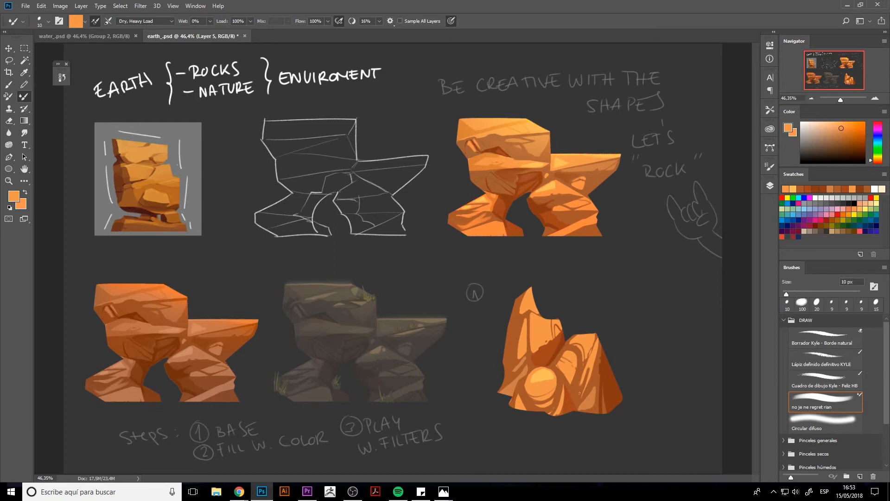
pyautogui.keyDown('alt'); pyautogui.click(571, 404); pyautogui.keyUp('alt')
pyautogui.keyDown('alt'); pyautogui.click(604, 393); pyautogui.keyUp('alt')
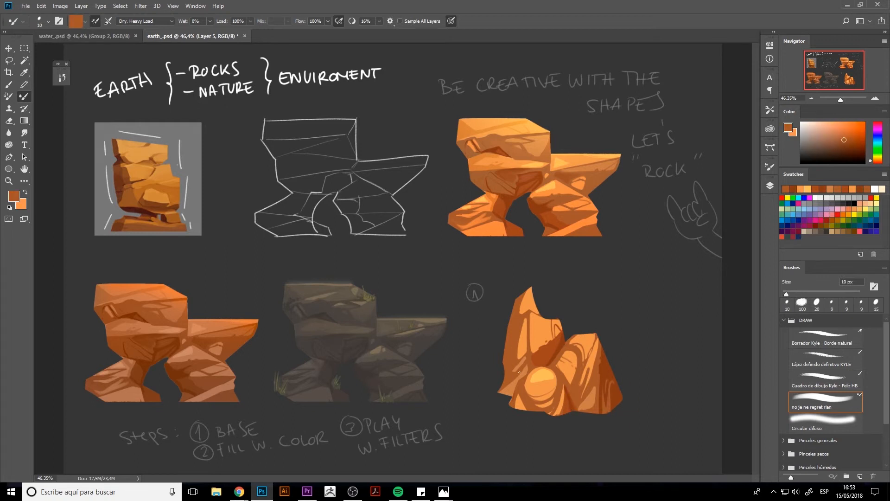
# Refine the spire, boulder and crease edges with sampled browns, oranges and yellow-orange, adding thin cracks and highlights.
pyautogui.keyDown('alt'); pyautogui.click(521, 308); pyautogui.keyUp('alt')
pyautogui.keyDown('alt'); pyautogui.click(518, 356); pyautogui.keyUp('alt')
pyautogui.keyDown('alt'); pyautogui.click(519, 350); pyautogui.keyUp('alt')
pyautogui.keyDown('alt'); pyautogui.click(536, 367); pyautogui.keyUp('alt')
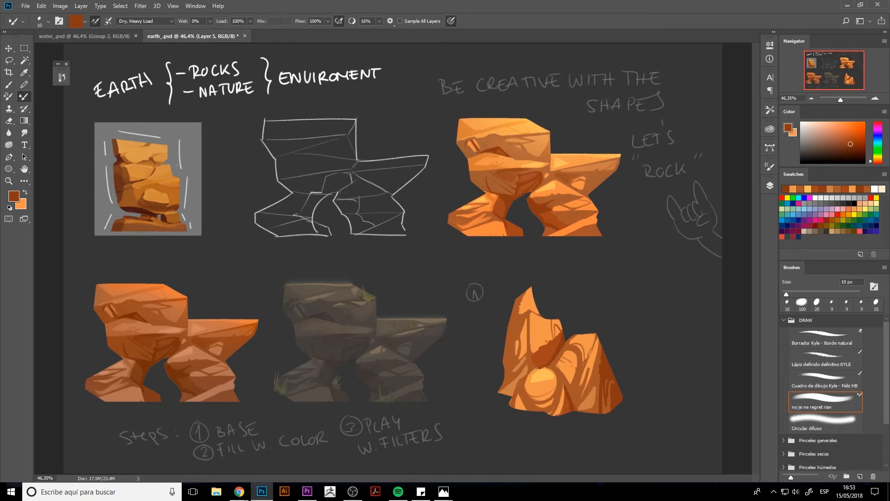
pyautogui.keyDown('alt'); pyautogui.click(511, 399); pyautogui.keyUp('alt')
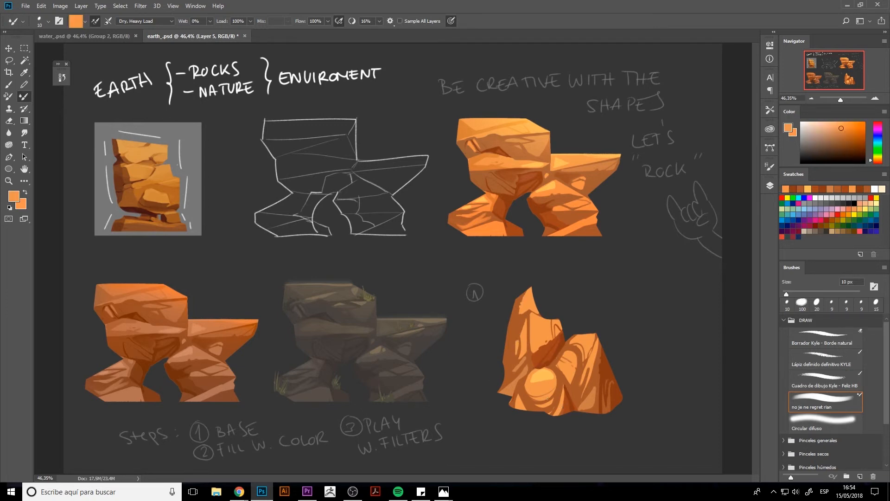
pyautogui.keyDown('alt'); pyautogui.click(549, 358); pyautogui.keyUp('alt')
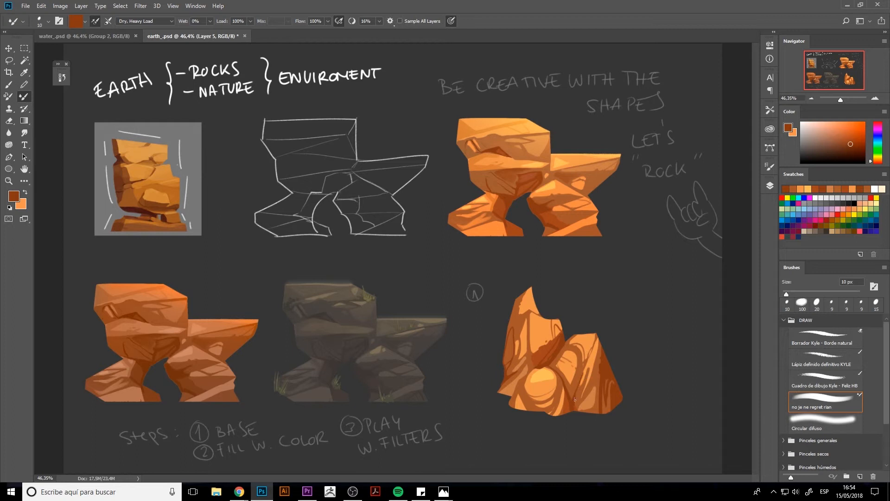
pyautogui.keyDown('alt'); pyautogui.click(569, 353); pyautogui.keyUp('alt')
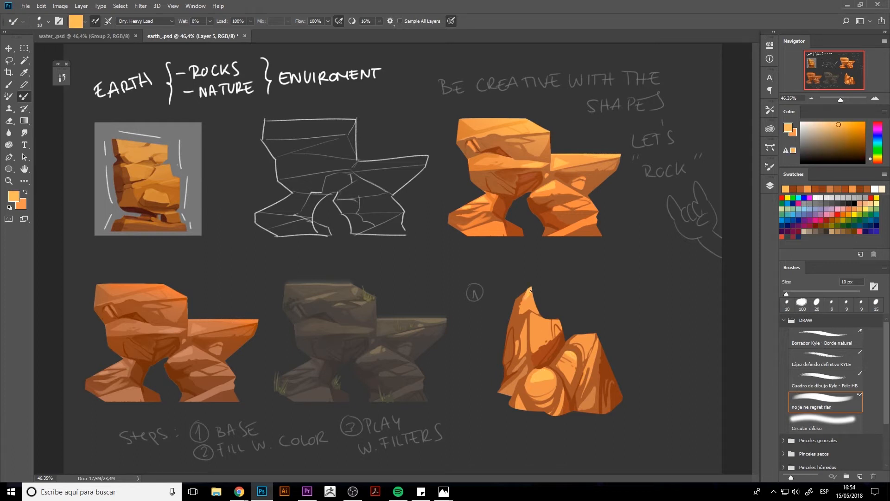
# Refine the creases between the spire and right rock with sampled orange and browns, reducing the brush to 8 px.
pyautogui.keyDown('alt'); pyautogui.click(576, 357); pyautogui.keyUp('alt')
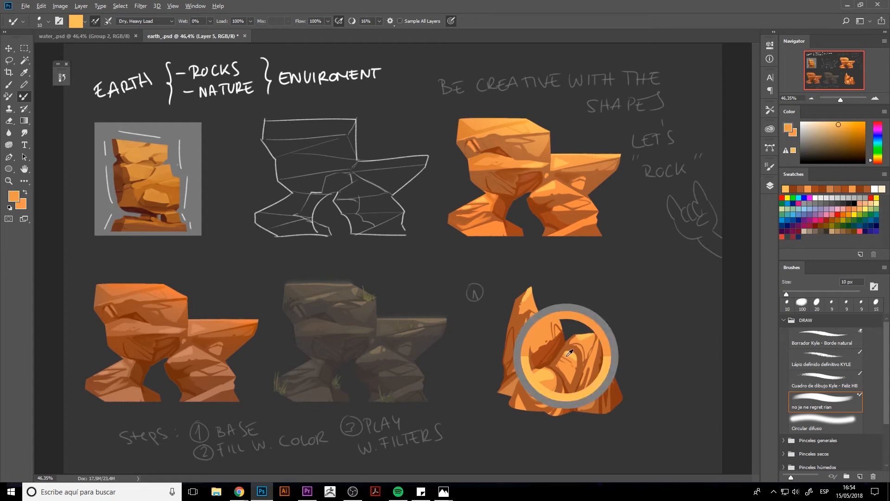
pyautogui.keyDown('alt'); pyautogui.click(558, 361); pyautogui.keyUp('alt')
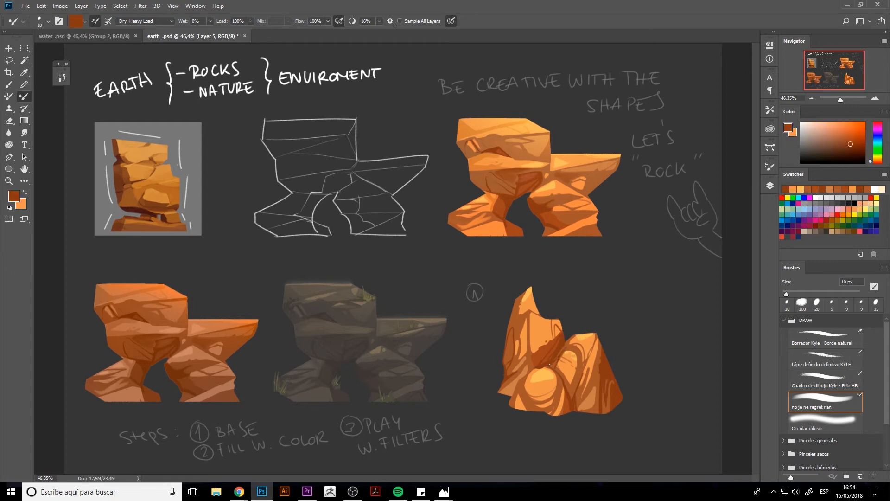
pyautogui.keyDown('alt'); pyautogui.click(540, 343); pyautogui.keyUp('alt')
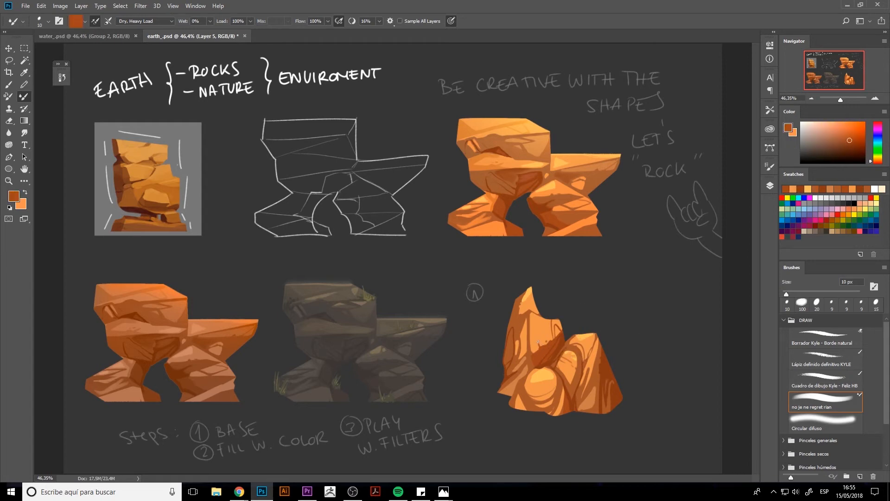
pyautogui.press('[')
pyautogui.press('[')
pyautogui.keyDown('alt'); pyautogui.click(551, 356); pyautogui.keyUp('alt')
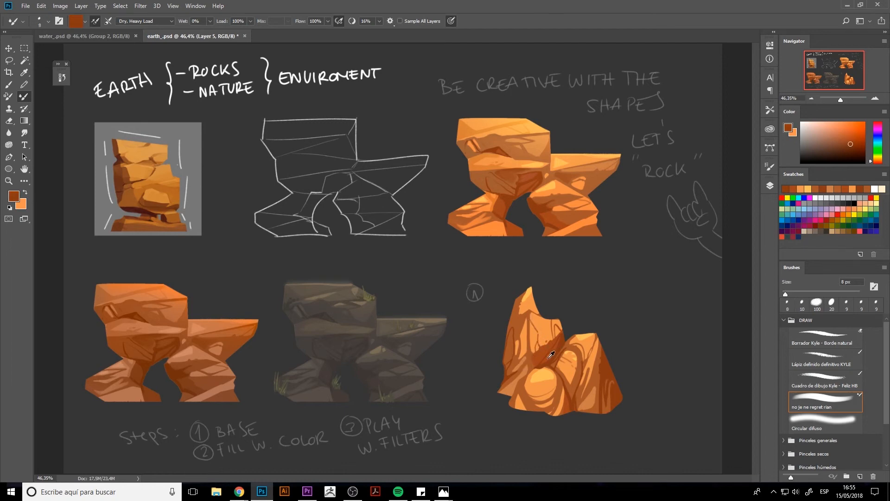
# Shade the right rock with sampled dark browns at 10 px and clean up its outer edge with the 45 px eraser.
pyautogui.keyDown('alt'); pyautogui.click(605, 369); pyautogui.keyUp('alt')
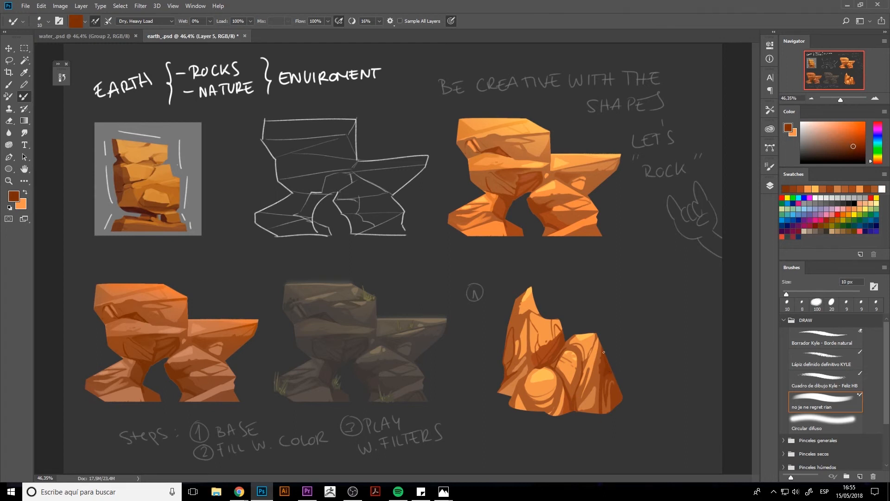
pyautogui.keyDown('alt'); pyautogui.click(617, 385); pyautogui.keyUp('alt')
pyautogui.press('e')
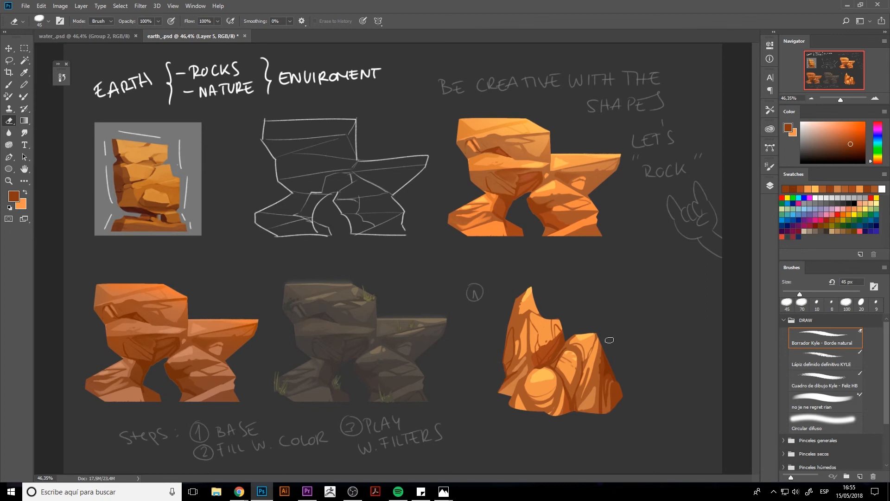
pyautogui.keyDown('alt'); pyautogui.click(568, 350); pyautogui.keyUp('alt')
pyautogui.press('Return')
pyautogui.press('b')
# Add pale yellow highlights sampled from the finished arch rock to the cluster, plus final orange and brown touches on its faces.
pyautogui.keyDown('alt'); pyautogui.click(569, 347); pyautogui.keyUp('alt')
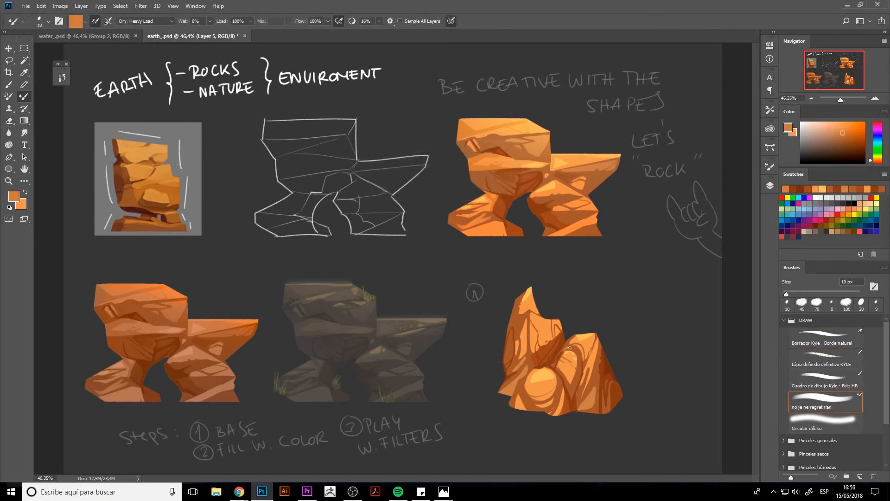
pyautogui.keyDown('alt'); pyautogui.click(513, 123); pyautogui.keyUp('alt')
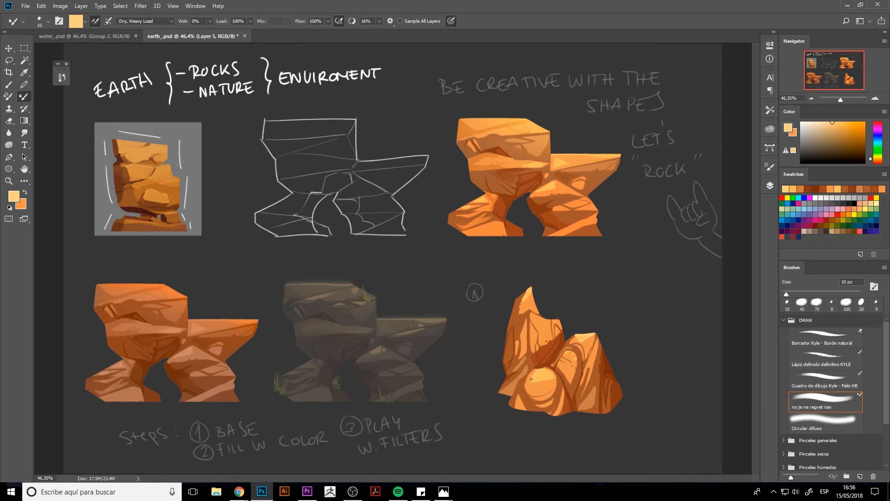
pyautogui.keyDown('alt'); pyautogui.click(557, 346); pyautogui.keyUp('alt')
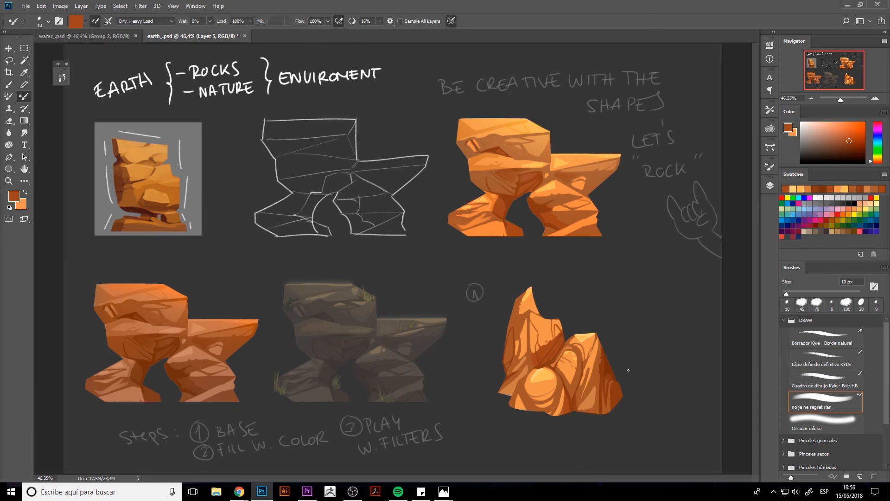
pyautogui.keyDown('alt'); pyautogui.click(532, 370); pyautogui.keyUp('alt')
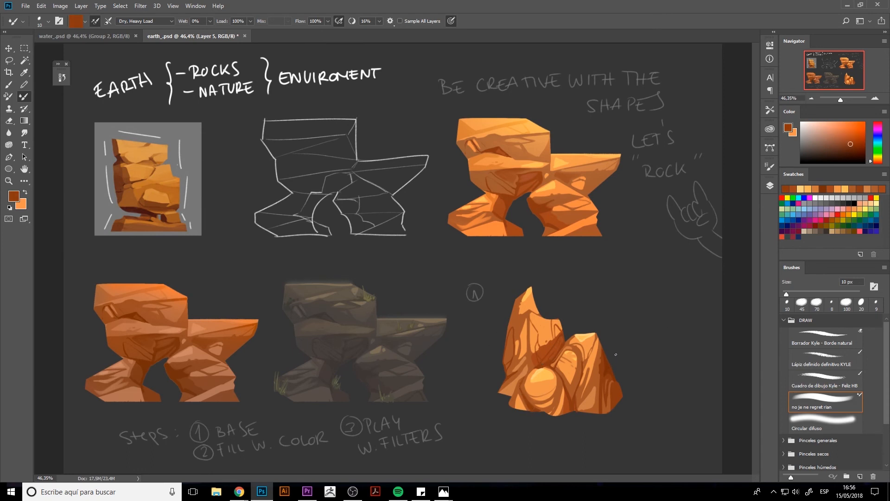
# Duplicate the finished rock cluster as a smaller copy above and right of the original, and recolour it muted pinkish brown with Hue/Saturation.
pyautogui.click(770, 187)
pyautogui.hotkey('ctrl', 'alt', 't')
pyautogui.moveTo(577, 385); pyautogui.dragTo(654, 302)
pyautogui.press('Return')
pyautogui.press('m')
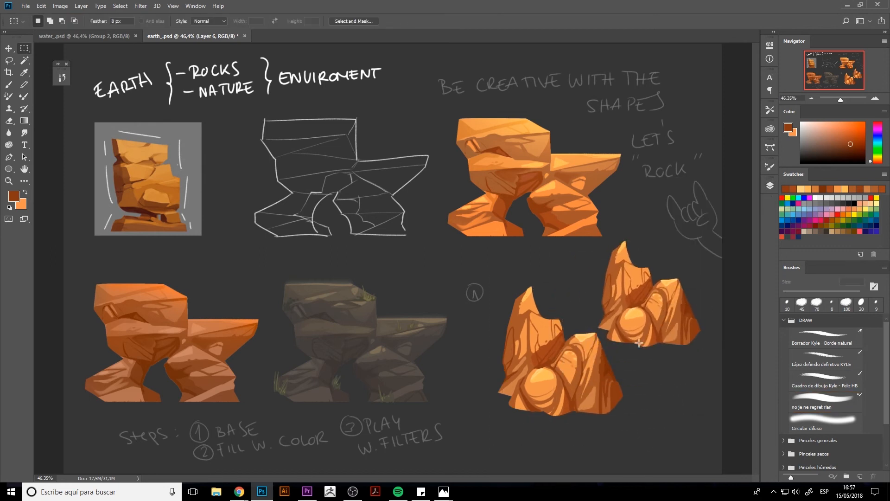
pyautogui.hotkey('ctrl', 'u')
pyautogui.press('Return')
# Make a still smaller copy below the brown cluster and colorize it grey-beige with hue 48, saturation 14 and lightness +12.
pyautogui.hotkey('ctrl', 'alt', 't')
pyautogui.moveTo(633, 344); pyautogui.dragTo(685, 368)
pyautogui.press('Return')
pyautogui.hotkey('ctrl', 'u')
pyautogui.moveTo(575, 127)
pyautogui.mouseDown()
pyautogui.moveTo(620, 126)
pyautogui.moveTo(578, 130)
pyautogui.mouseUp()
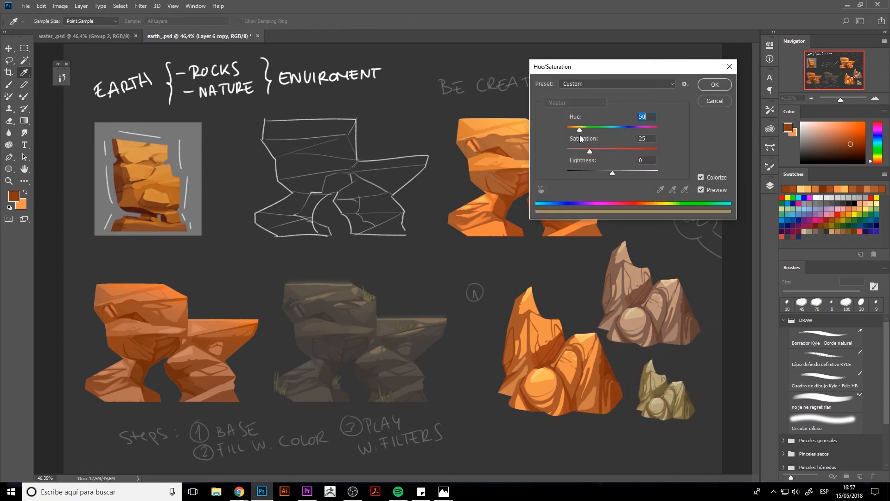
pyautogui.moveTo(612, 173); pyautogui.dragTo(579, 153)
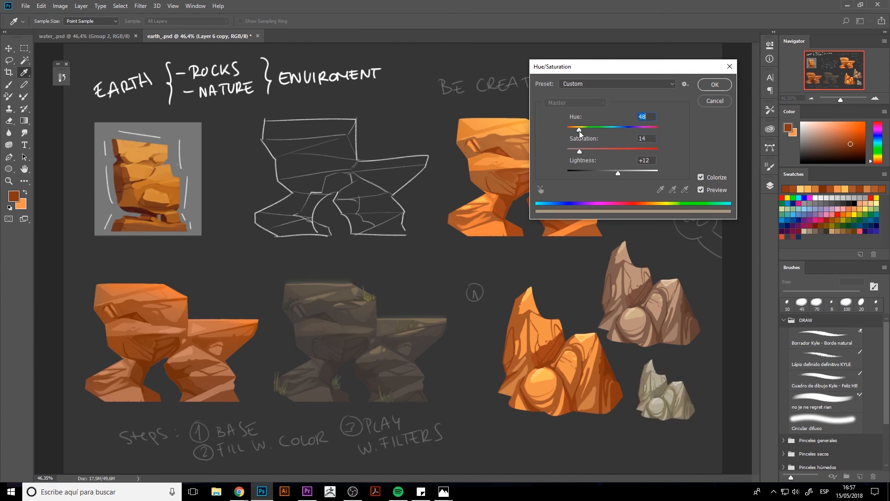
pyautogui.click(715, 84)
# Dab a small palette of sampled oranges, yellow-orange and browns below the orange cluster with the "Cuadro de dibujo Kyle - Feliz HB" brush.
pyautogui.press('b')
pyautogui.keyDown('alt'); pyautogui.click(570, 380); pyautogui.keyUp('alt')
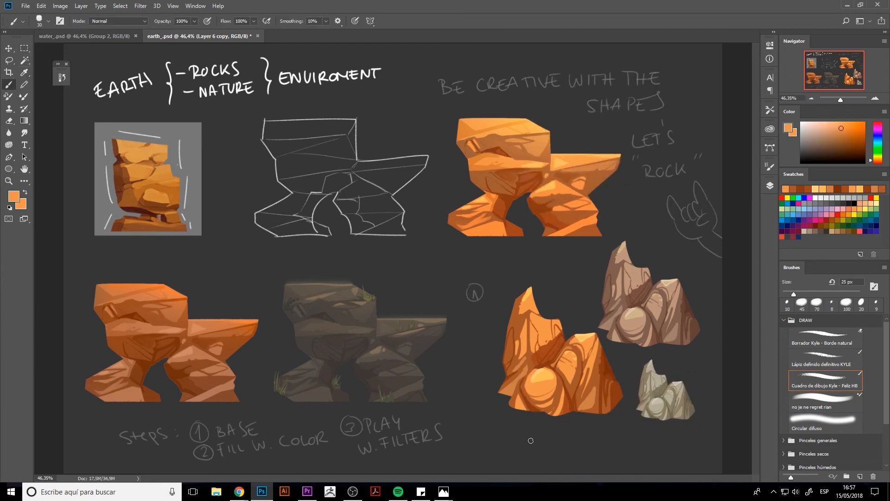
pyautogui.click(526, 445)
pyautogui.click(538, 447)
pyautogui.click(532, 434)
pyautogui.keyDown('alt'); pyautogui.click(549, 381); pyautogui.keyUp('alt')
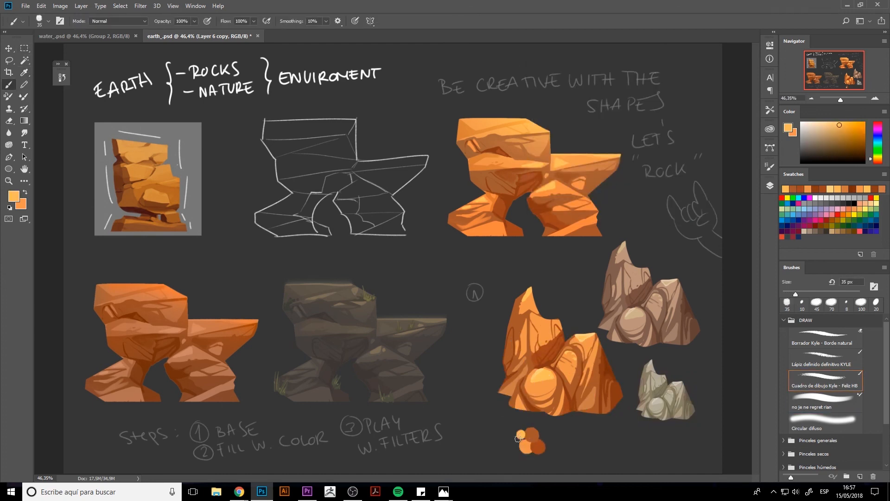
pyautogui.click(519, 436)
# Dab a matching palette of sampled grey-beige tones below the smallest rock cluster with the 35 px brush.
pyautogui.keyDown('alt'); pyautogui.click(659, 398); pyautogui.keyUp('alt')
pyautogui.click(636, 440)
pyautogui.keyDown('alt'); pyautogui.click(677, 411); pyautogui.keyUp('alt')
pyautogui.click(641, 450)
pyautogui.keyDown('alt'); pyautogui.click(643, 441); pyautogui.keyUp('alt')
pyautogui.keyDown('alt'); pyautogui.click(666, 386); pyautogui.keyUp('alt')
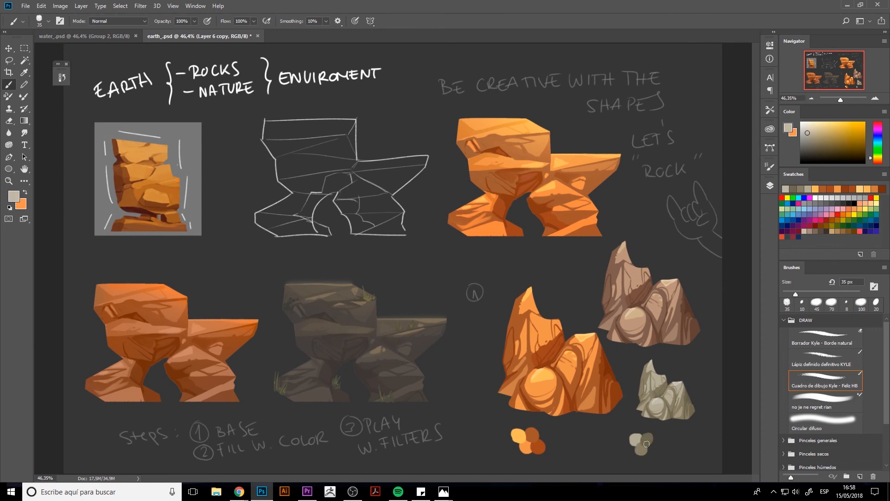
pyautogui.click(653, 448)
# Dab a palette of sampled muted browns and beige just above the brown rock cluster.
pyautogui.keyDown('alt'); pyautogui.click(657, 317); pyautogui.keyUp('alt')
pyautogui.click(648, 234)
pyautogui.keyDown('alt'); pyautogui.click(640, 255); pyautogui.keyUp('alt')
pyautogui.click(659, 235)
pyautogui.keyDown('alt'); pyautogui.click(615, 274); pyautogui.keyUp('alt')
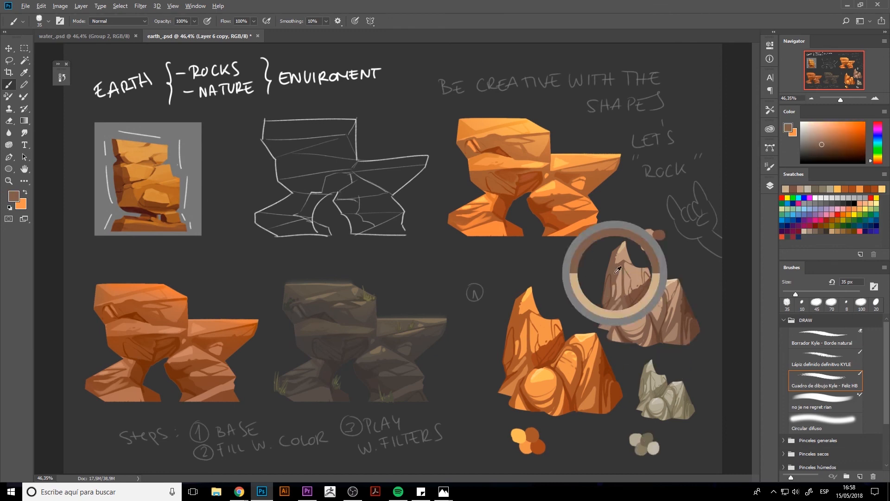